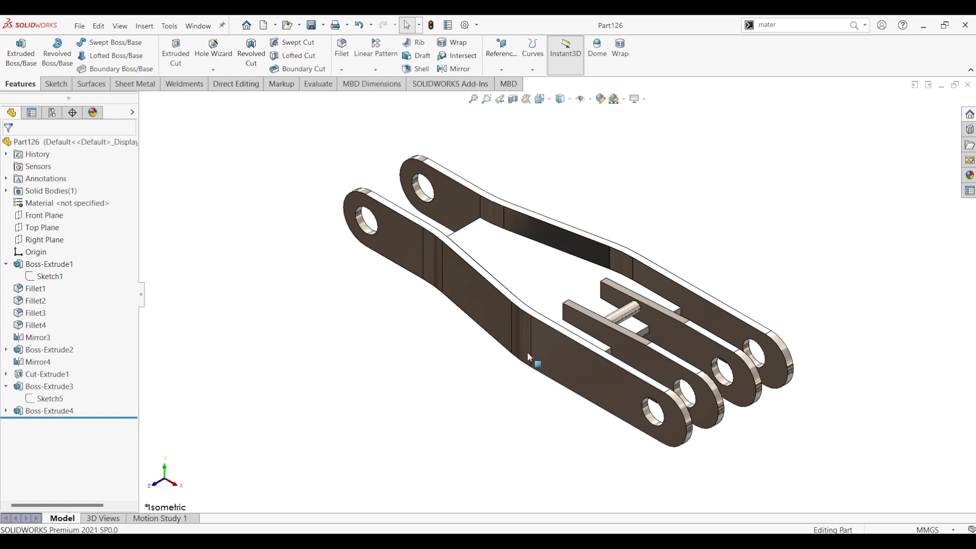
Check the reference drawing Part126_dwg.PDF in the browser, return to SOLIDWORKS and create a new part document
left_click(377, 531)
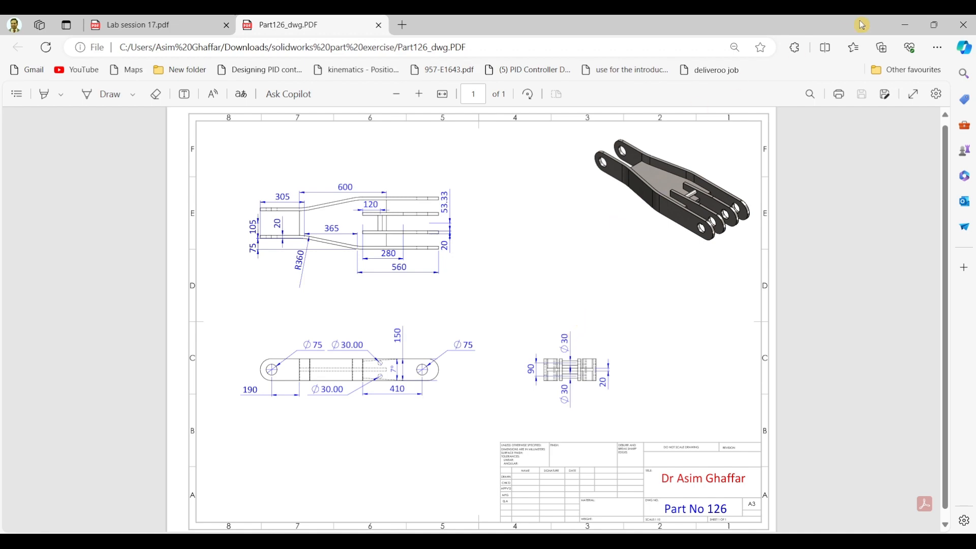
left_click(906, 25)
left_click(79, 25)
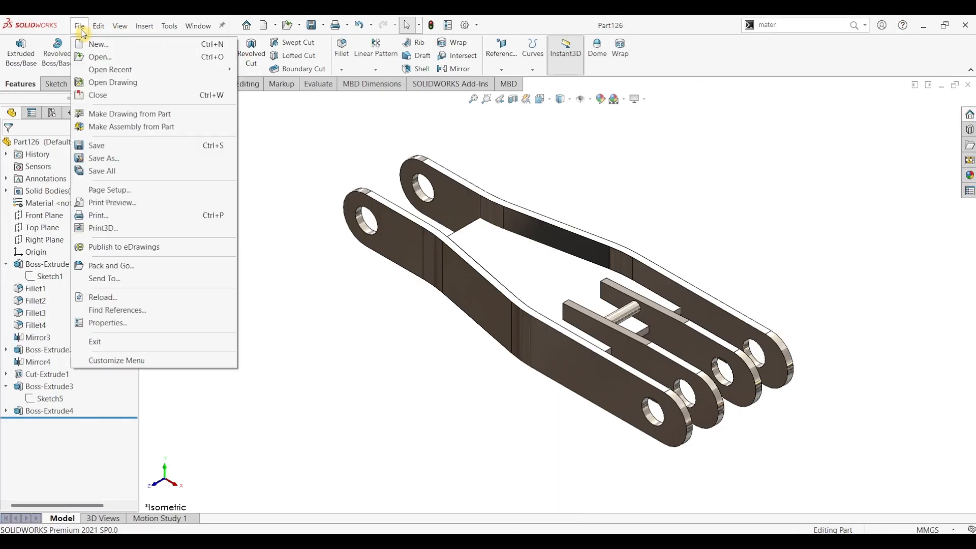
left_click(92, 41)
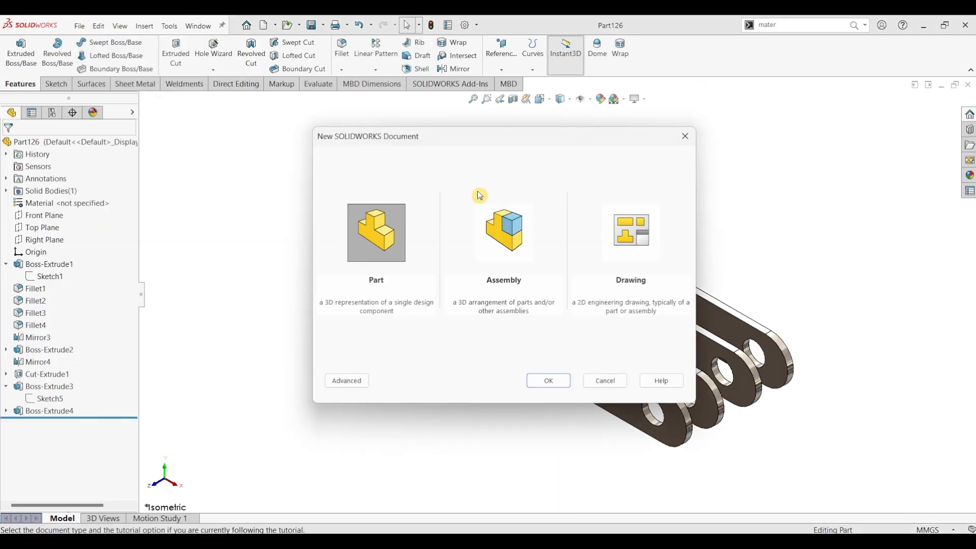
left_click(537, 380)
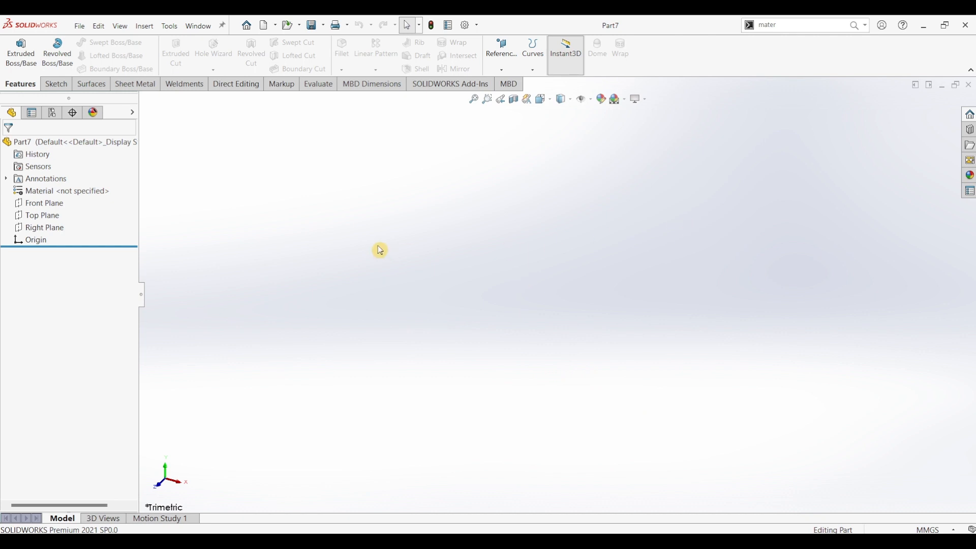
On the Top Plane, sketch three connected lines below the origin: a horizontal about 91 mm long, a downward slope and a second horizontal
left_click(55, 216)
left_click(55, 84)
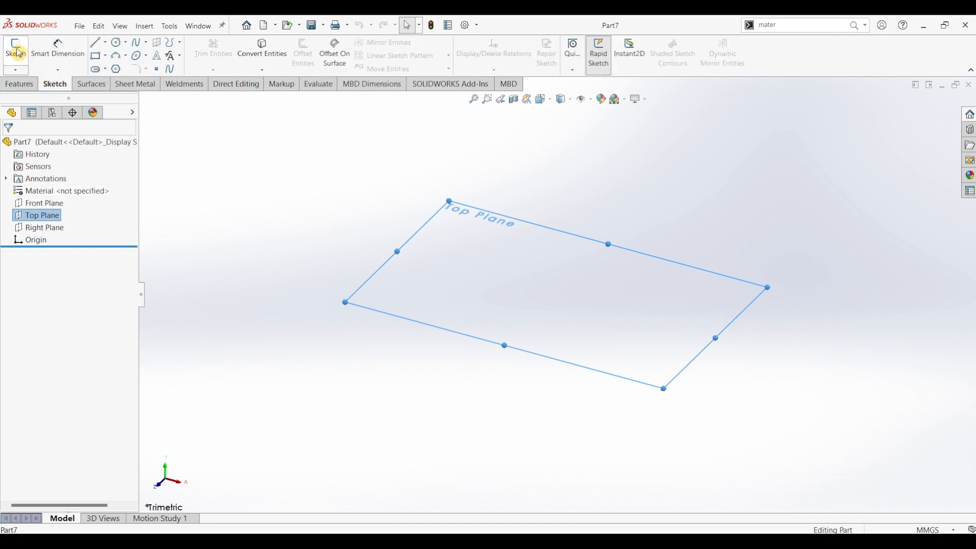
left_click(18, 52)
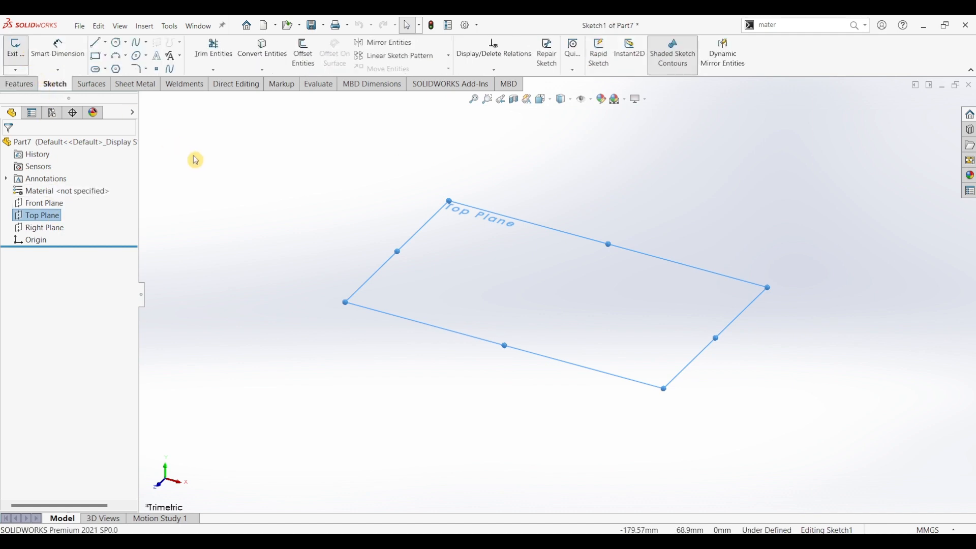
left_click(96, 43)
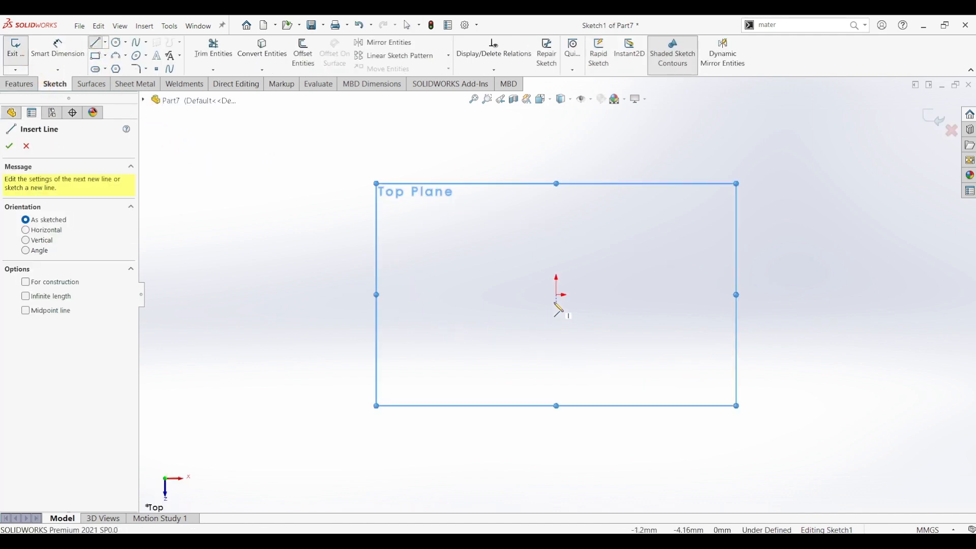
left_click(557, 349)
left_click(740, 348)
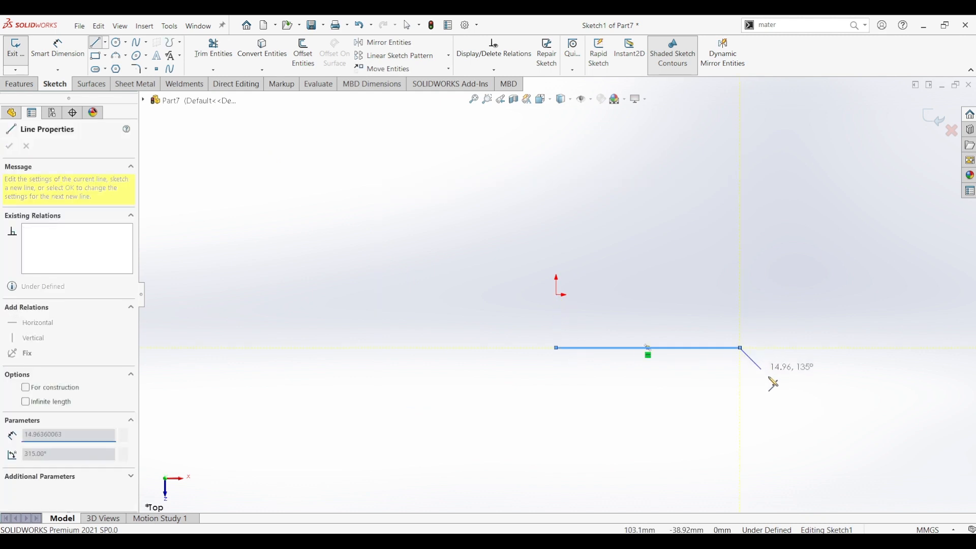
left_click(786, 388)
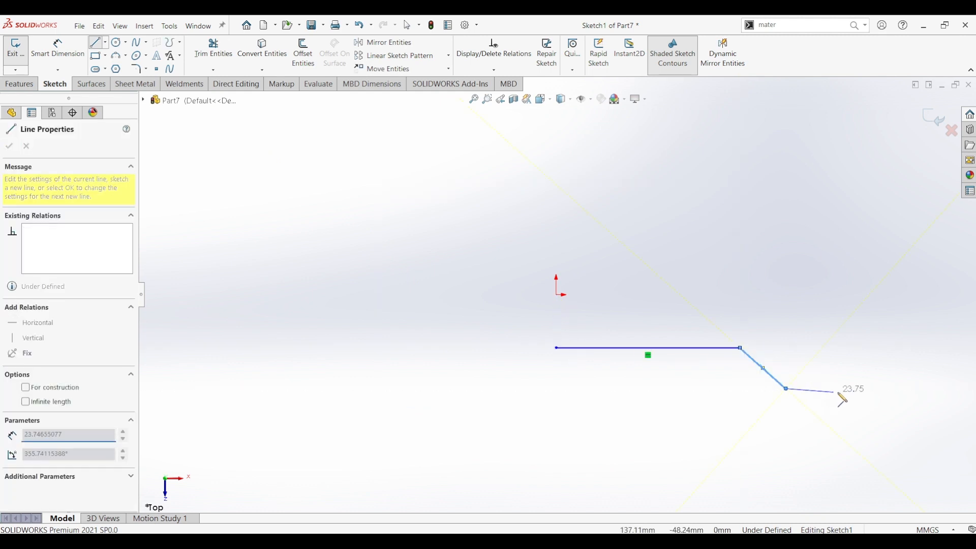
left_click(943, 389)
key("Escape")
Dimension the upper horizontal line of the profile to 305 mm
left_click(57, 48)
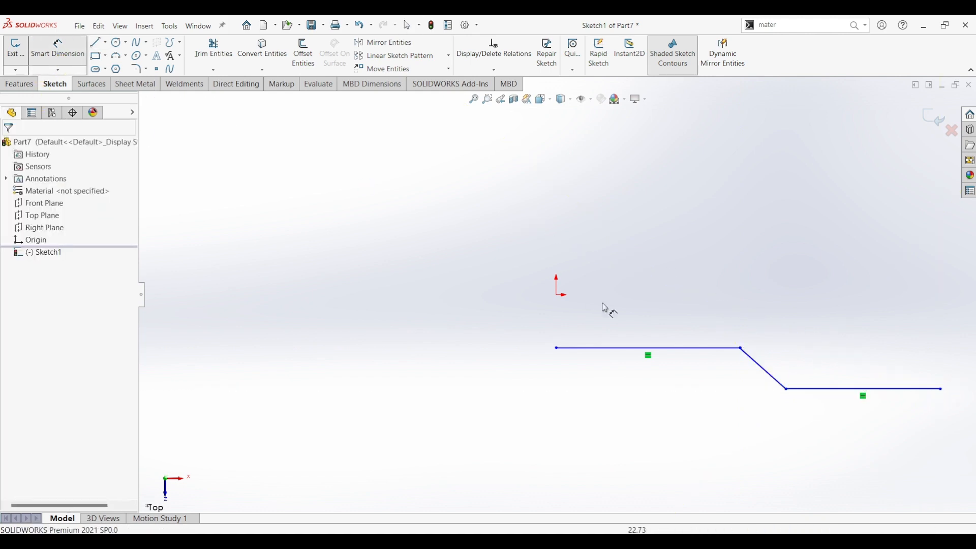
left_click(648, 350)
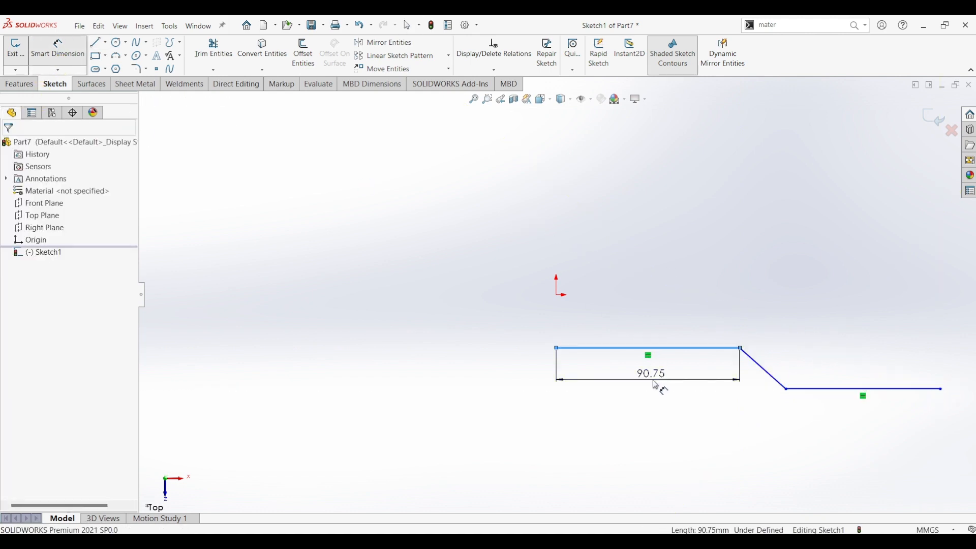
left_click(670, 384)
type("305")
key("Return")
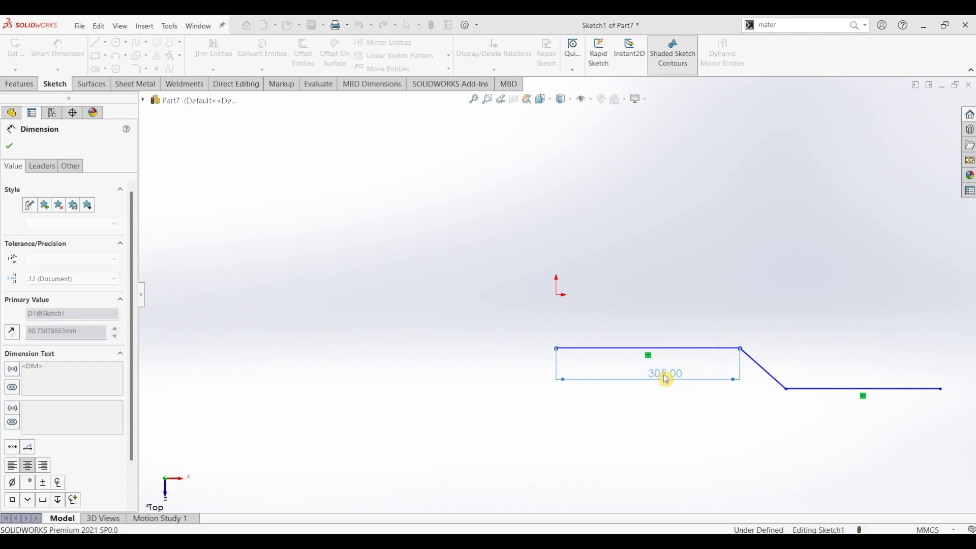
Dimension the lower horizontal line of the profile to 560 mm
left_click(820, 389)
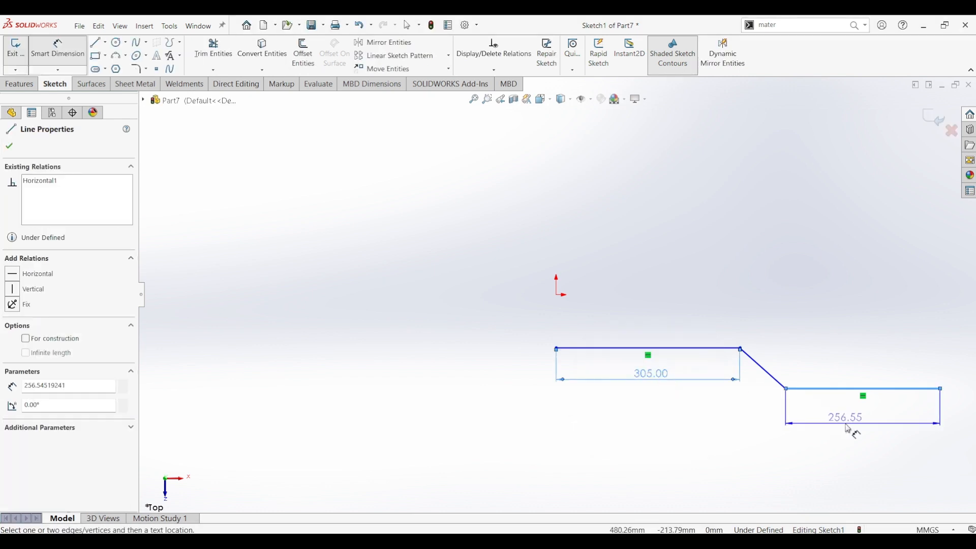
left_click(847, 428)
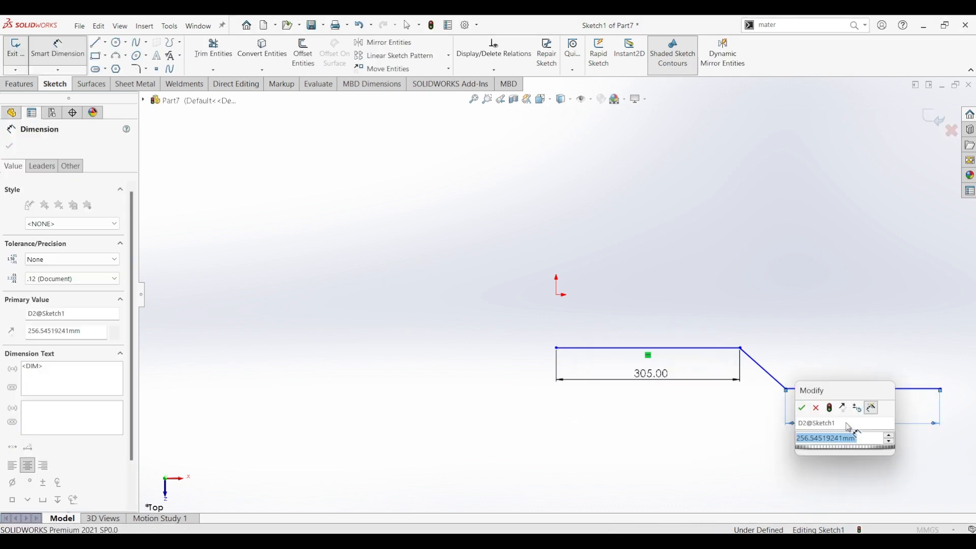
key("Return")
type("560")
key("Return")
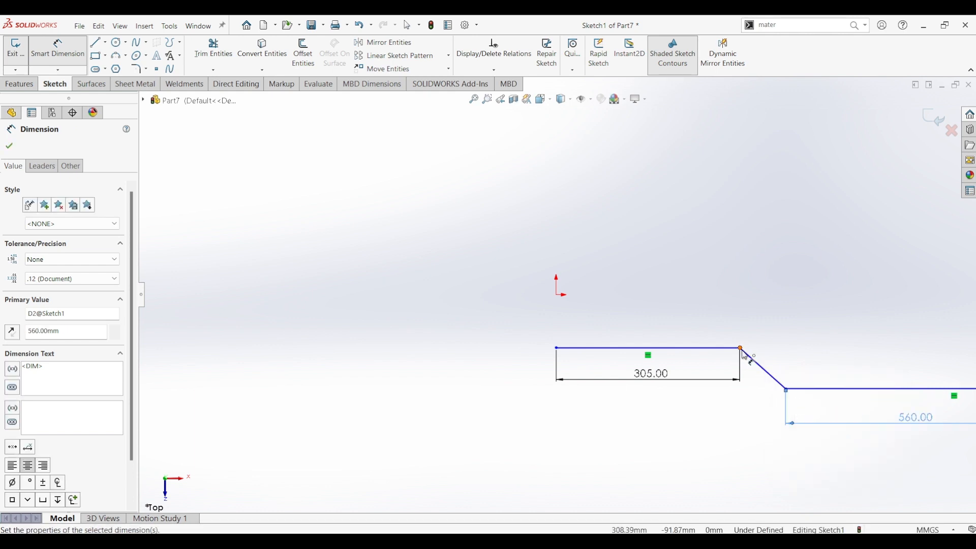
Dimension the horizontal distance between the two endpoints of the sloping line to 365 mm
left_click(741, 350)
left_click(788, 390)
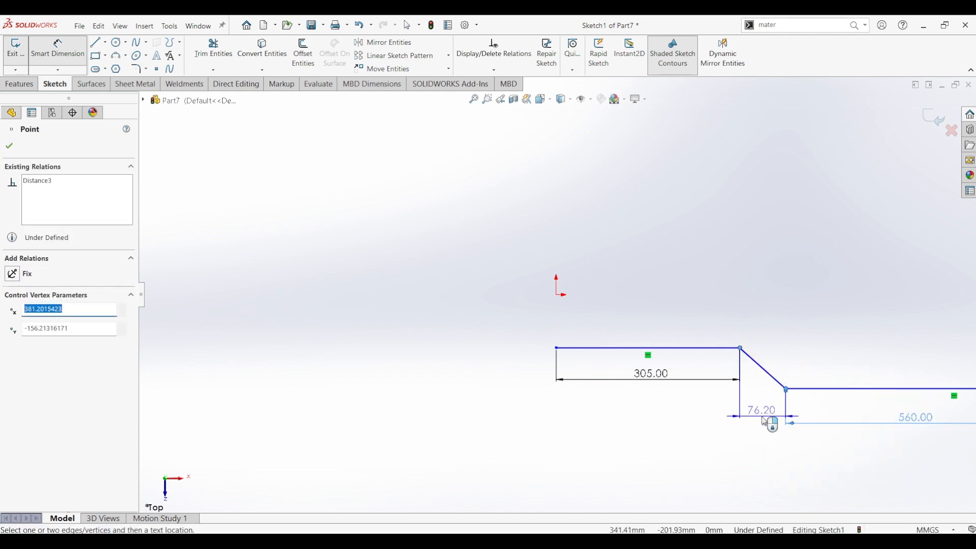
left_click(767, 421)
type("365")
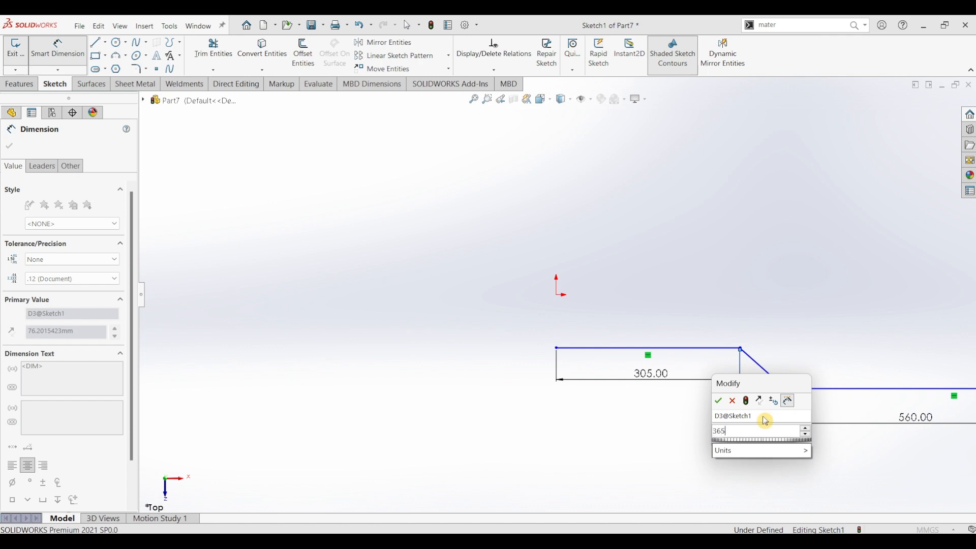
key("Return")
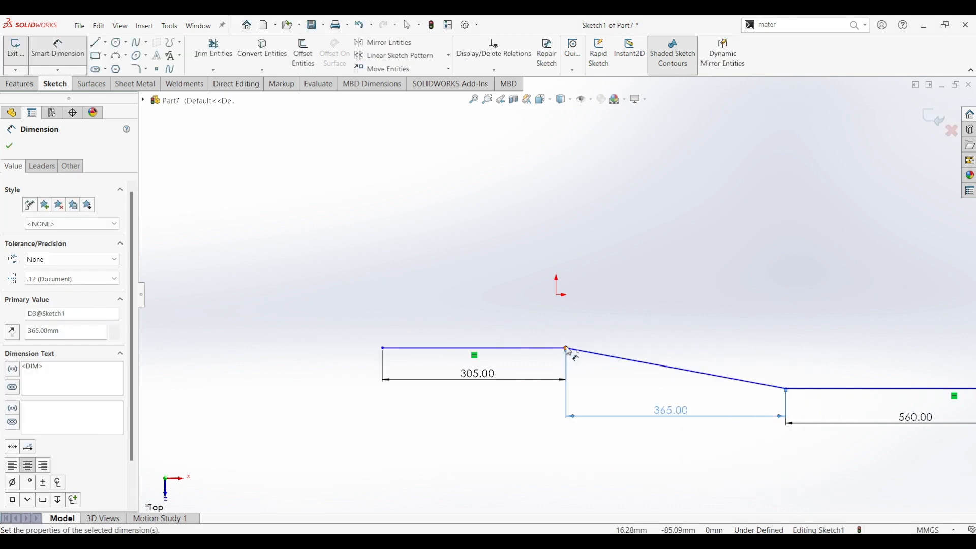
Dimension the vertical distance between the two endpoints of the sloping line to 75 mm
left_click(567, 349)
left_click(787, 391)
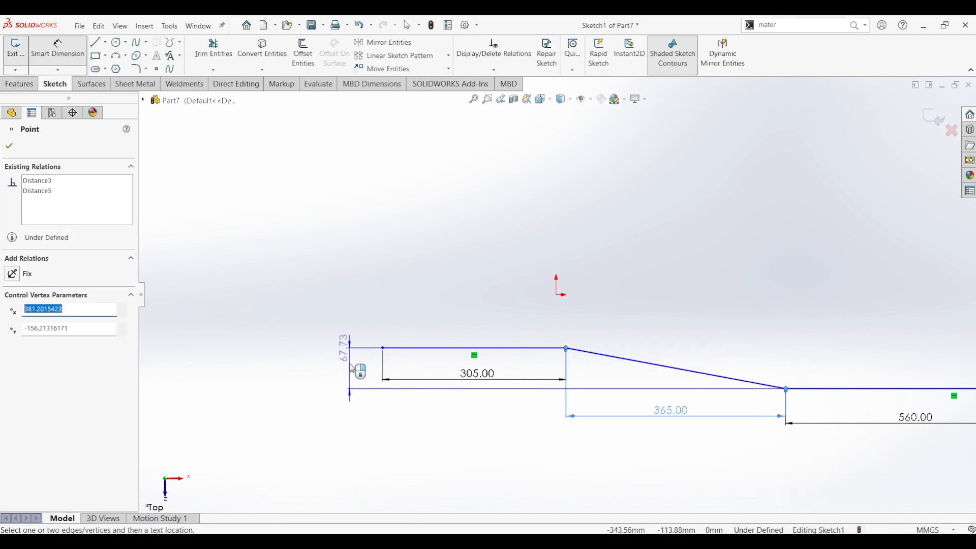
left_click(353, 368)
type("75")
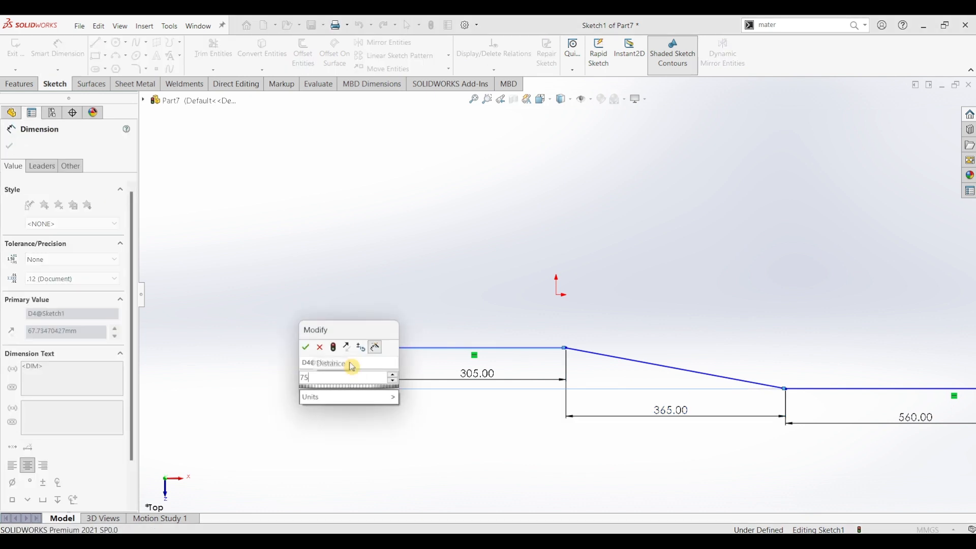
key("Return")
left_click(497, 330)
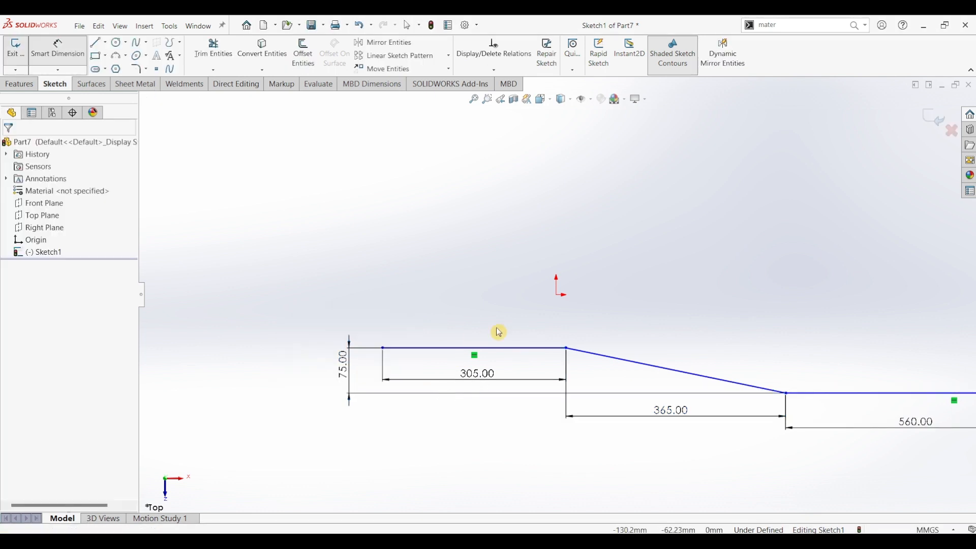
Add a vertical relation between the free endpoint of the 305 mm line and the origin
left_click(428, 347)
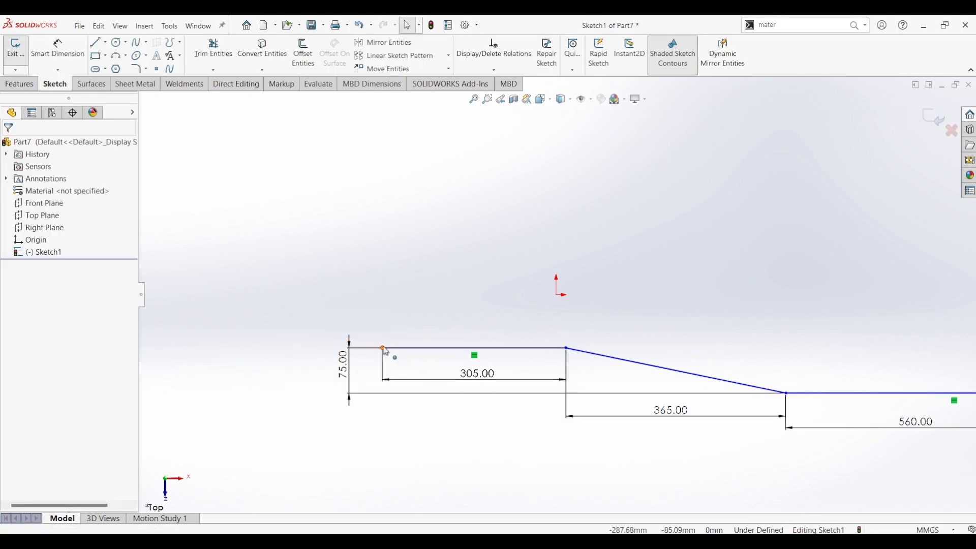
left_click(384, 349)
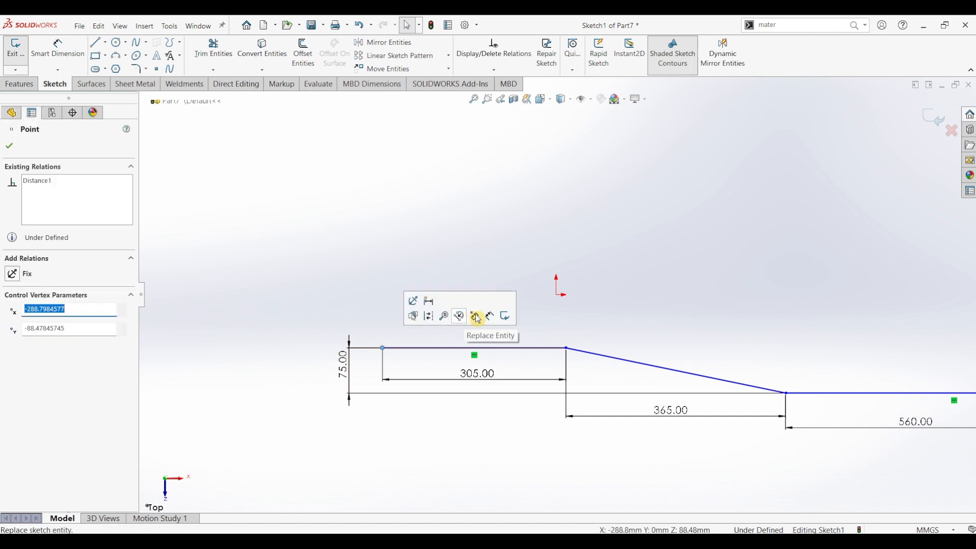
left_click(559, 296, "ctrl")
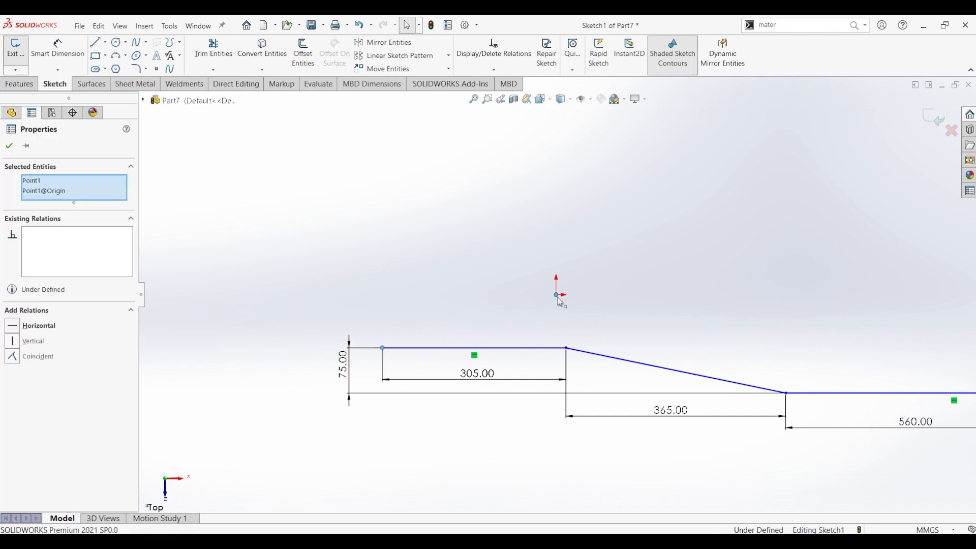
left_click(606, 253)
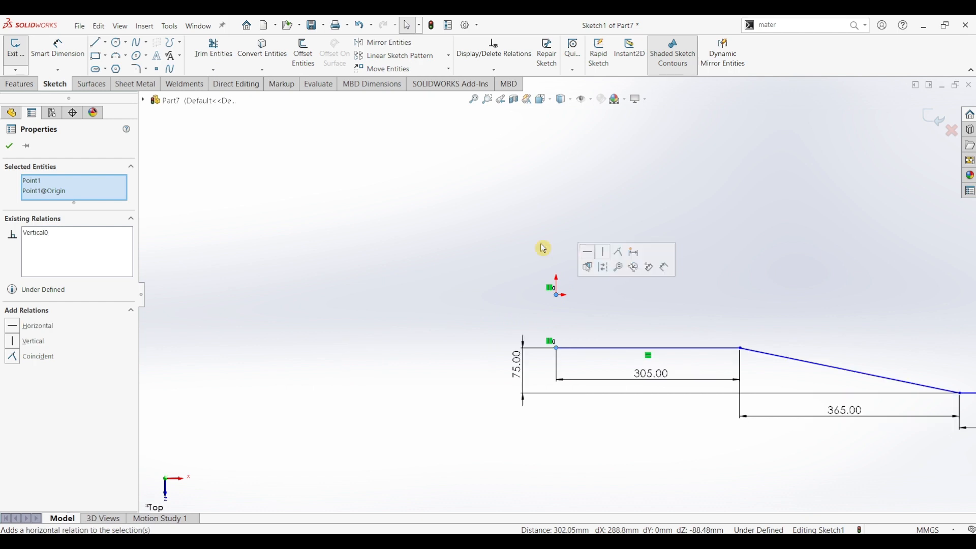
Dimension the vertical distance from the origin to the free endpoint of the 305 mm line to 105 mm
scroll(696, 350, "up", 2)
scroll(663, 223, "down", 3)
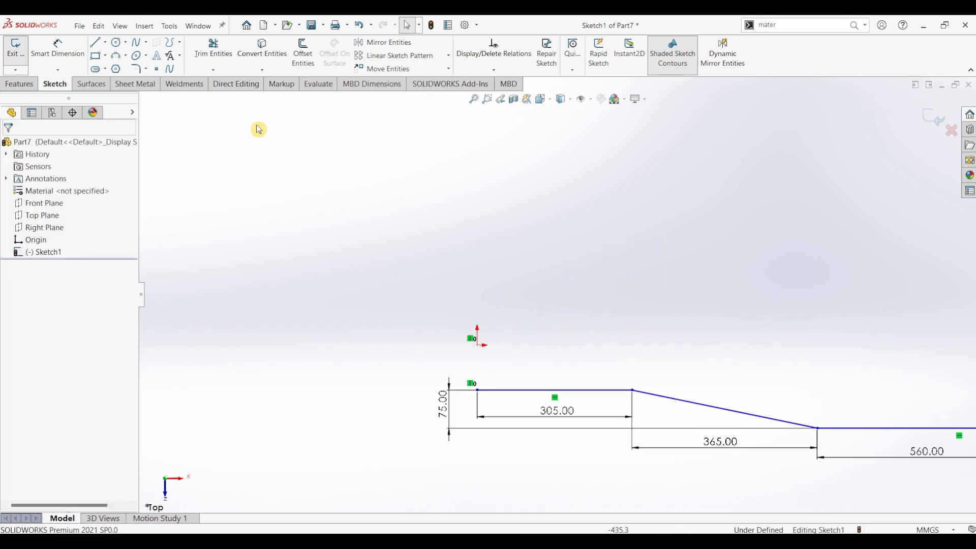
left_click(58, 50)
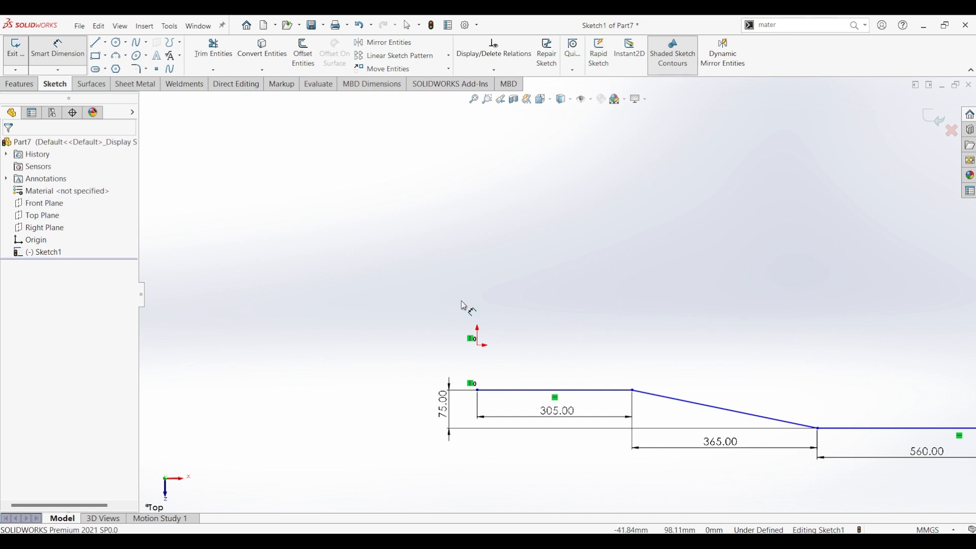
left_click(479, 348)
left_click(477, 390)
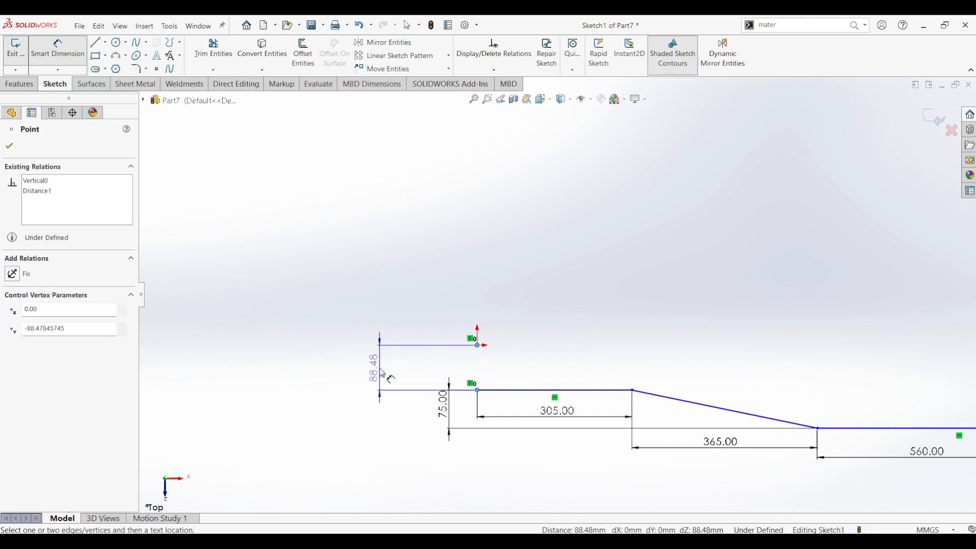
left_click(383, 372)
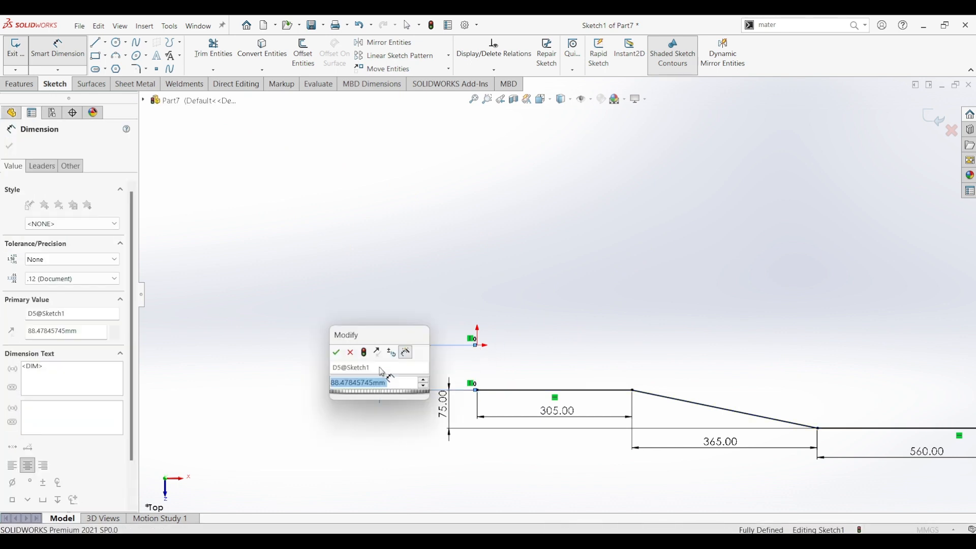
type("105")
key("Return")
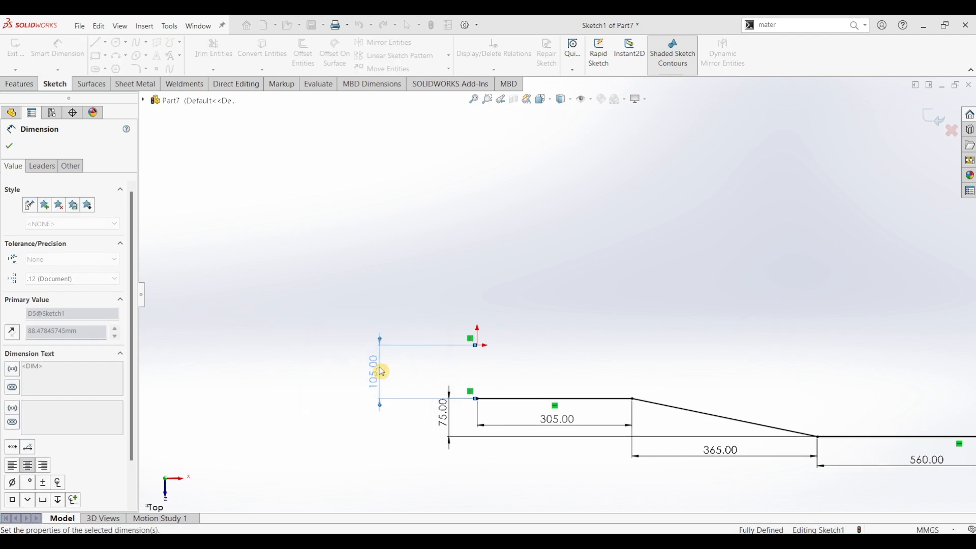
scroll(592, 392, "up", 3)
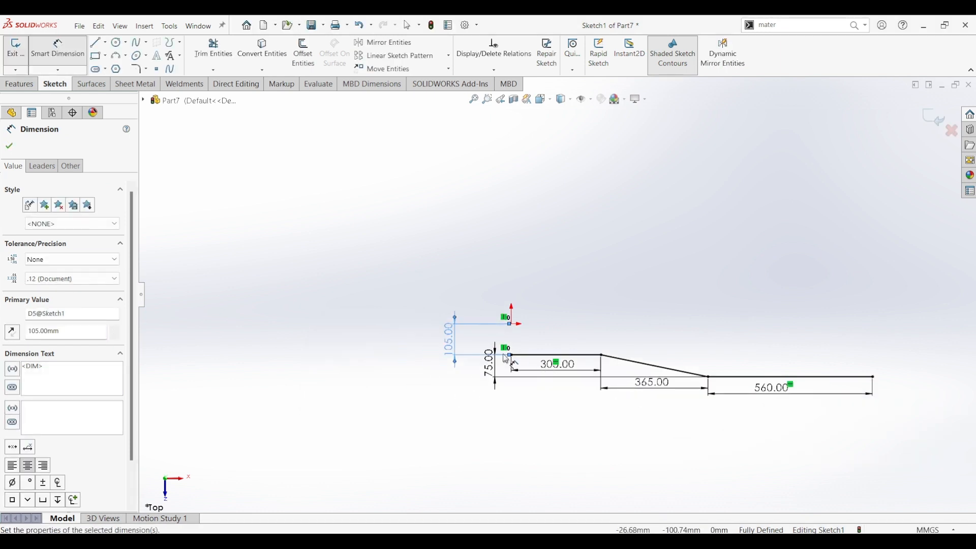
key("f")
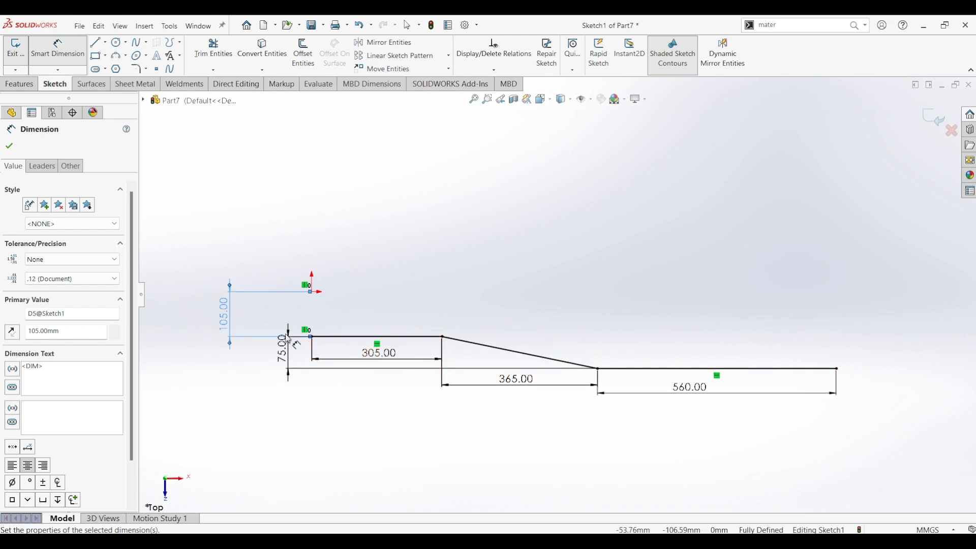
left_click(17, 146)
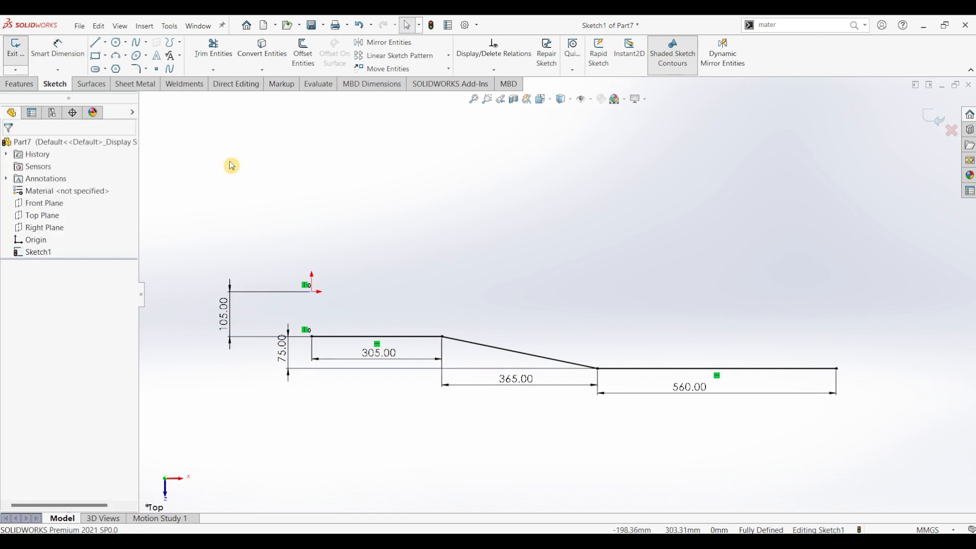
Offset the entire bent line chain by 20 mm on the side away from the origin, capping its ends with lines
left_click(304, 55)
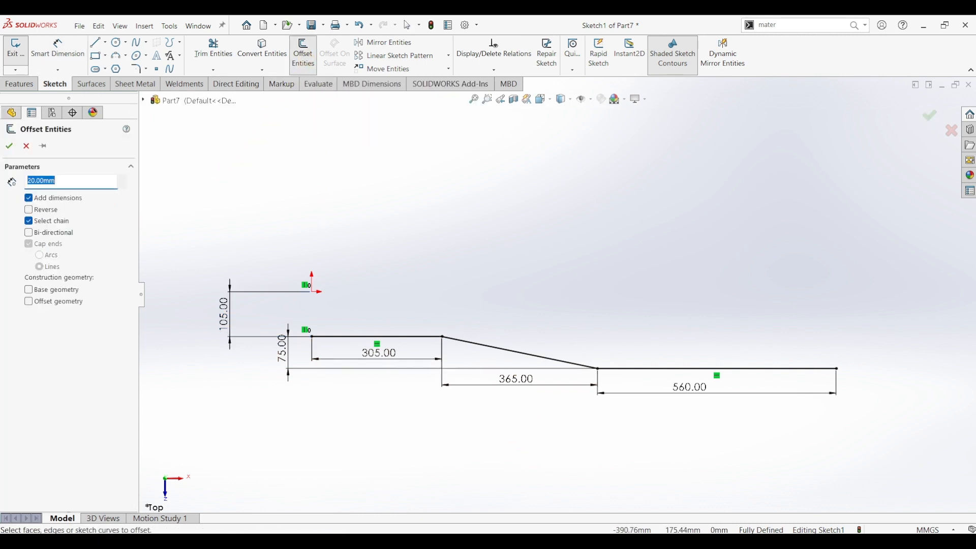
left_click(367, 337)
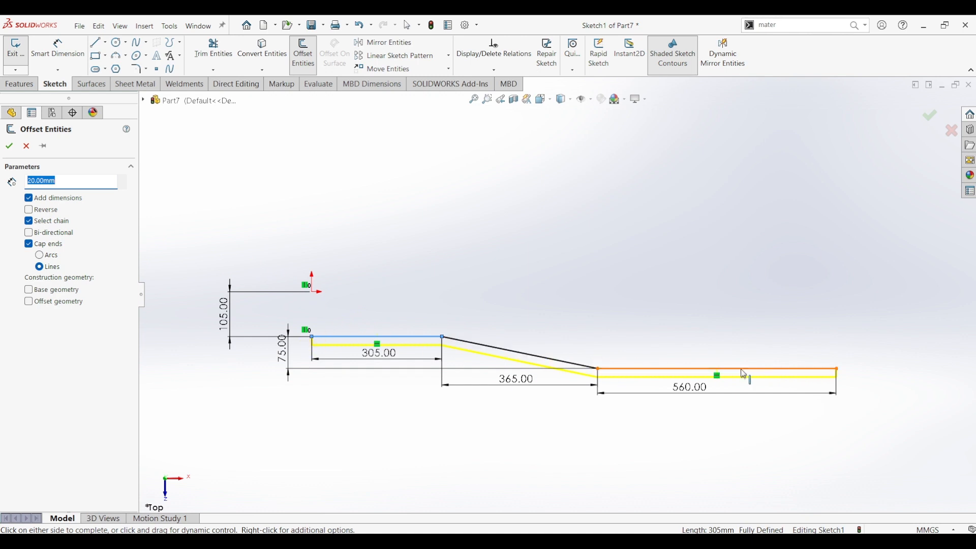
left_click(331, 331)
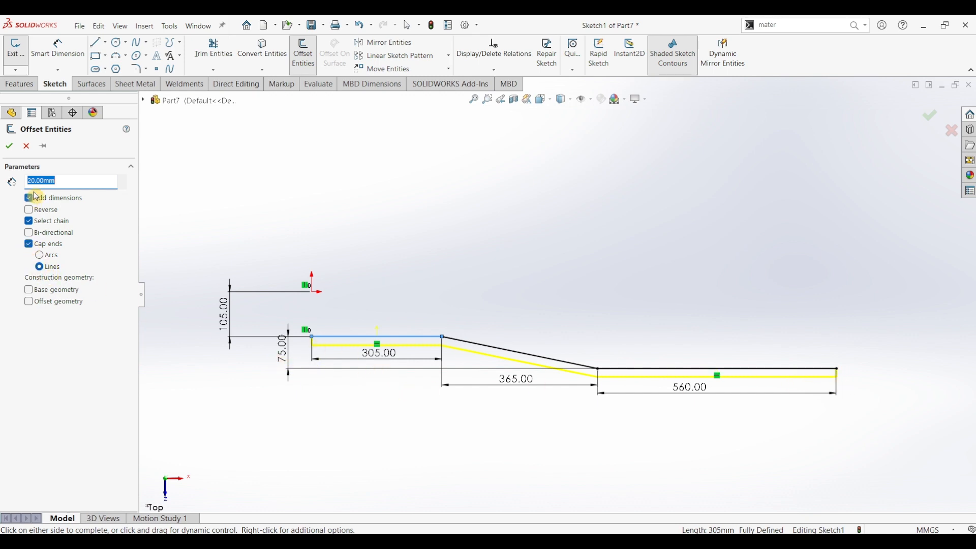
left_click(11, 146)
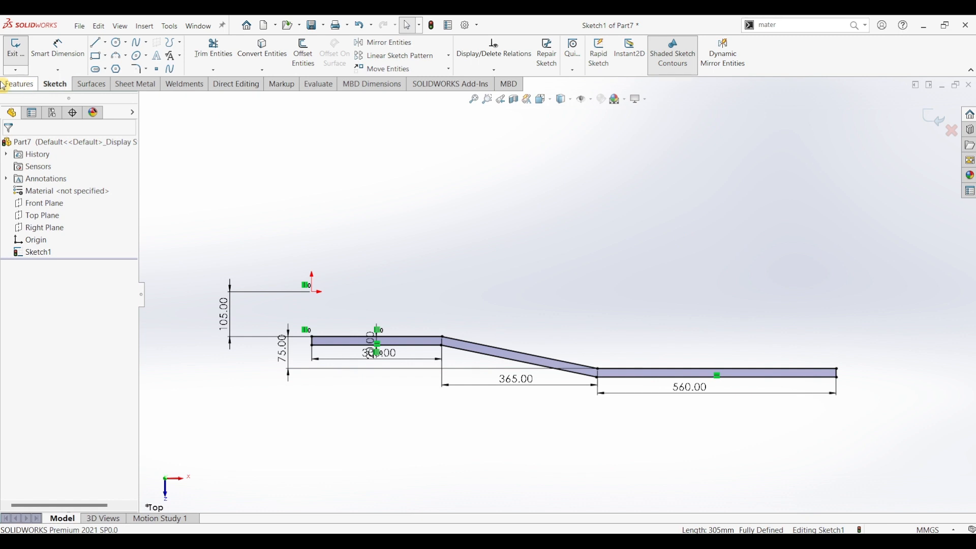
Extrude the closed bent profile as a boss with a Mid Plane end condition and a depth of 150 mm, per the drawing
left_click(19, 84)
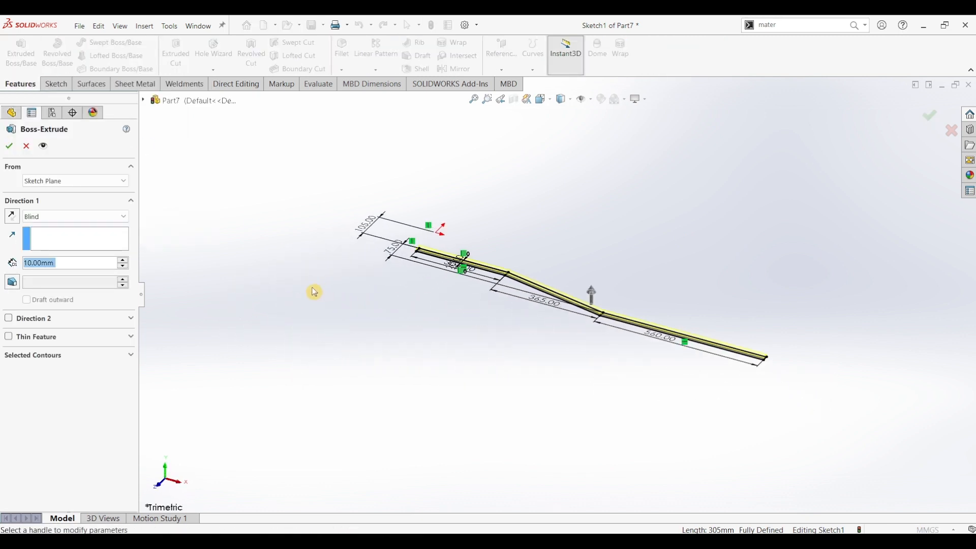
left_click(100, 217)
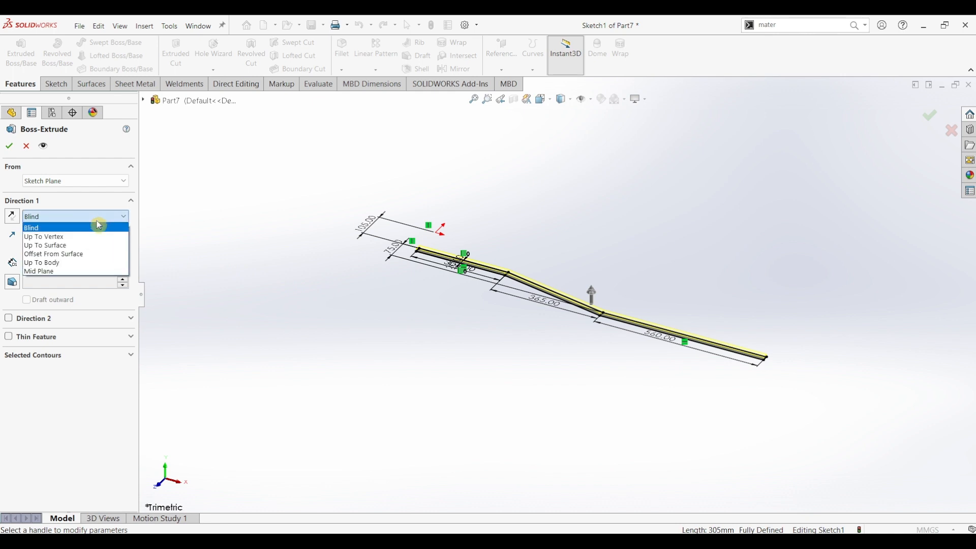
left_click(60, 267)
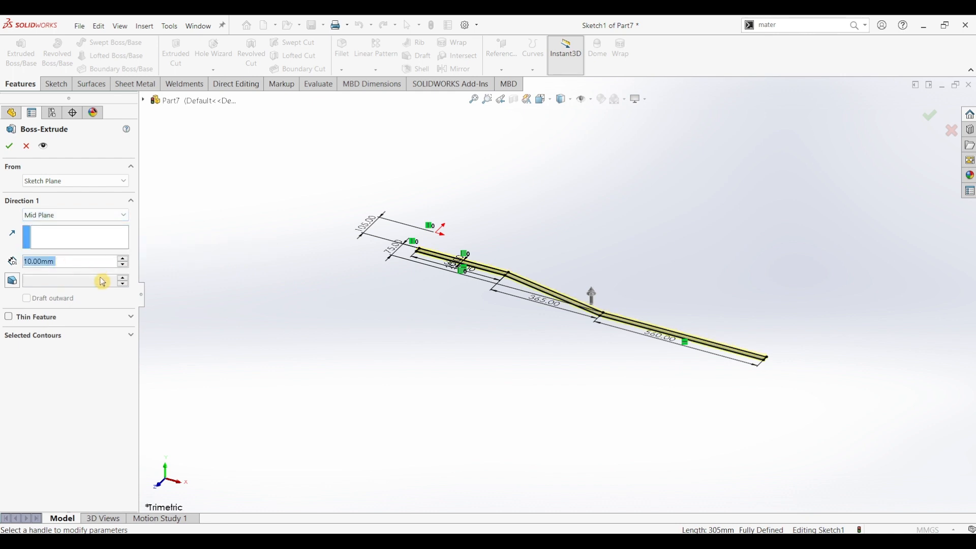
left_click(371, 532)
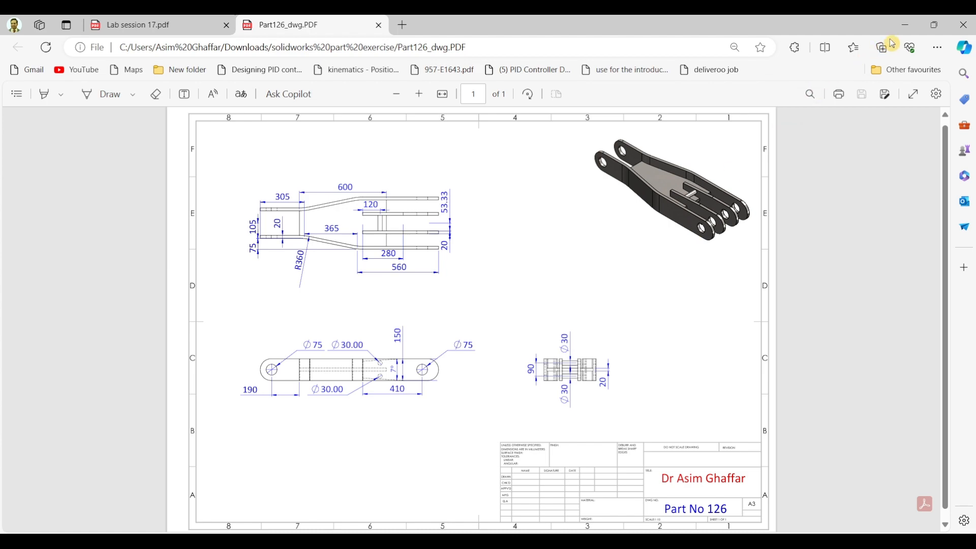
left_click(906, 25)
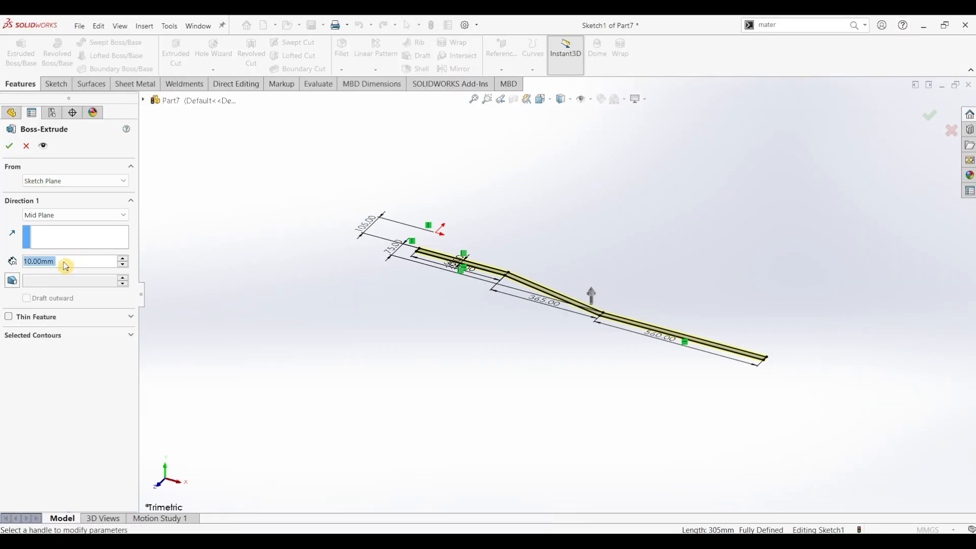
left_click(66, 266)
type("150")
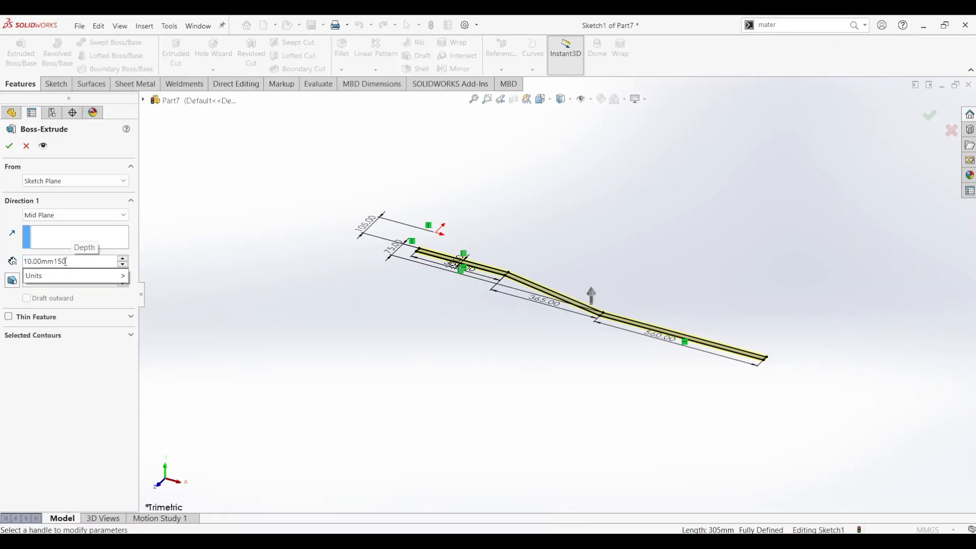
key("BackSpace")
key("BackSpace")
key("BackSpace")
key("BackSpace")
key("BackSpace")
key("BackSpace")
key("BackSpace")
key("BackSpace")
key("BackSpace")
key("BackSpace")
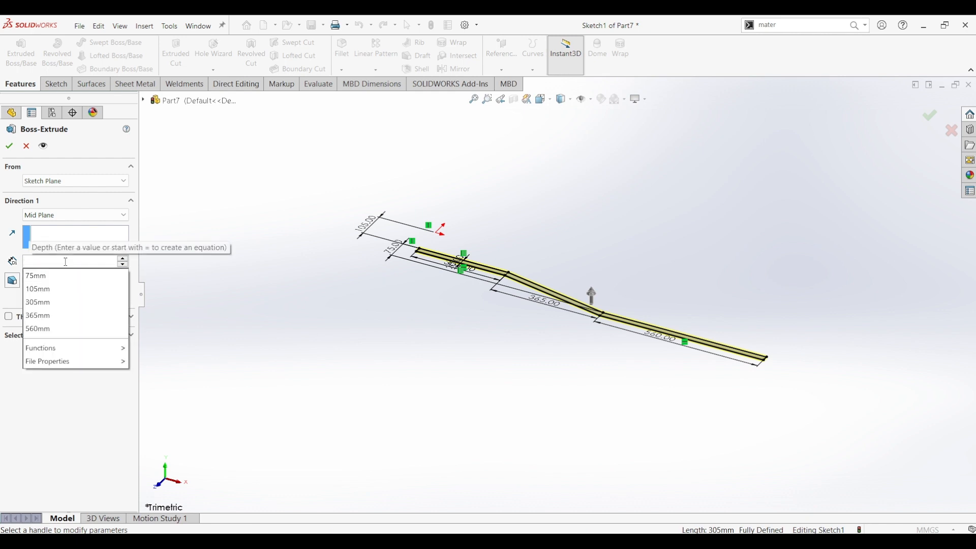
type("150")
key("Return")
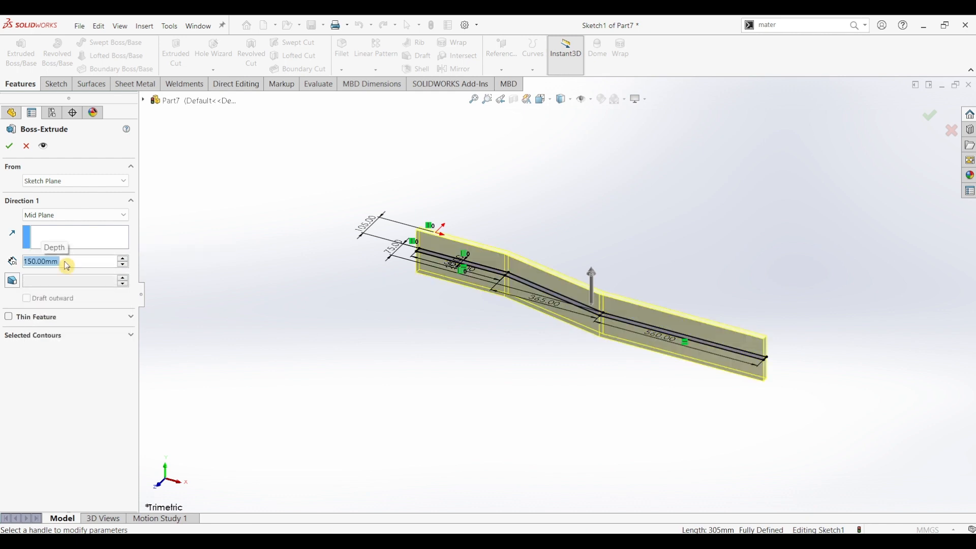
left_click(9, 146)
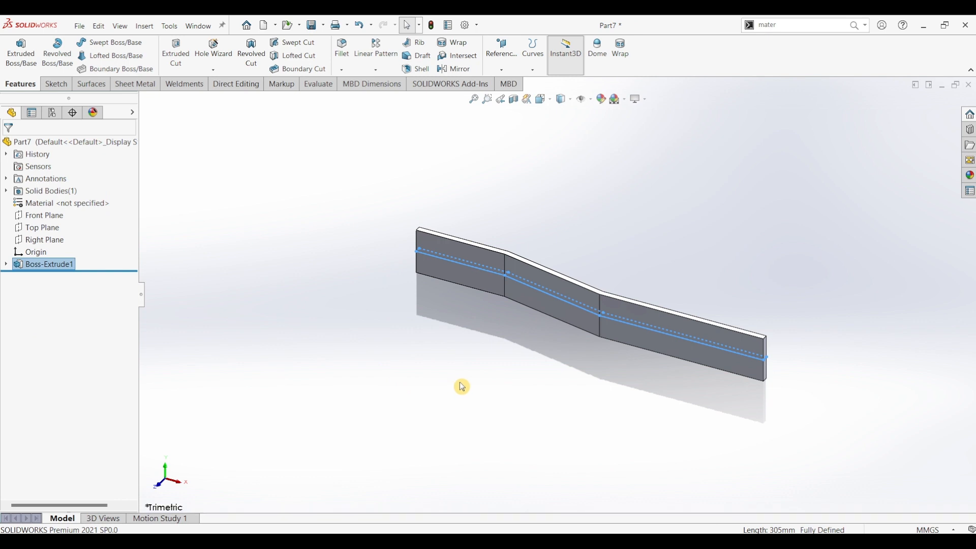
Round the end of the 560 mm section with a full round fillet across its upper narrow face, end face and lower narrow face
left_click(506, 337)
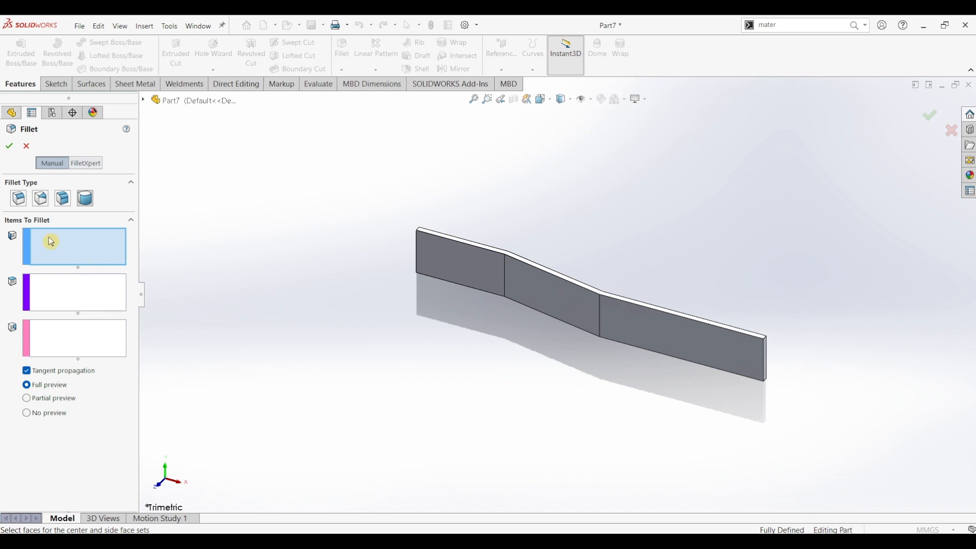
scroll(765, 369, "down", 5)
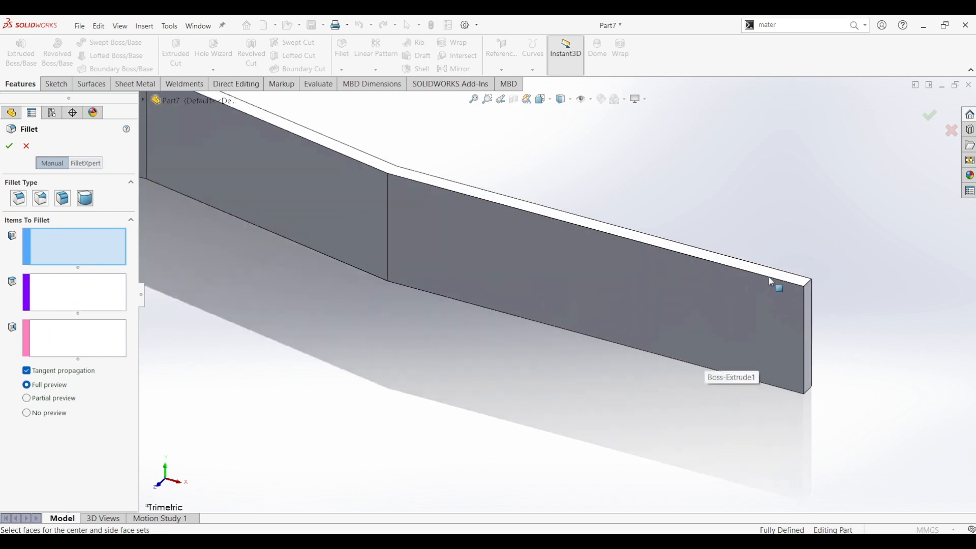
scroll(776, 279, "down", 1)
left_click(647, 284)
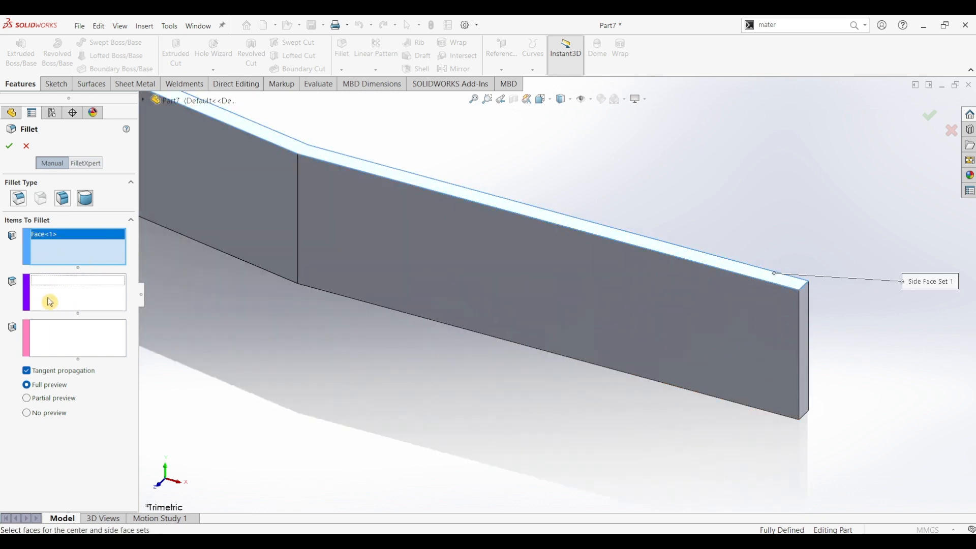
left_click(51, 297)
left_click(806, 325)
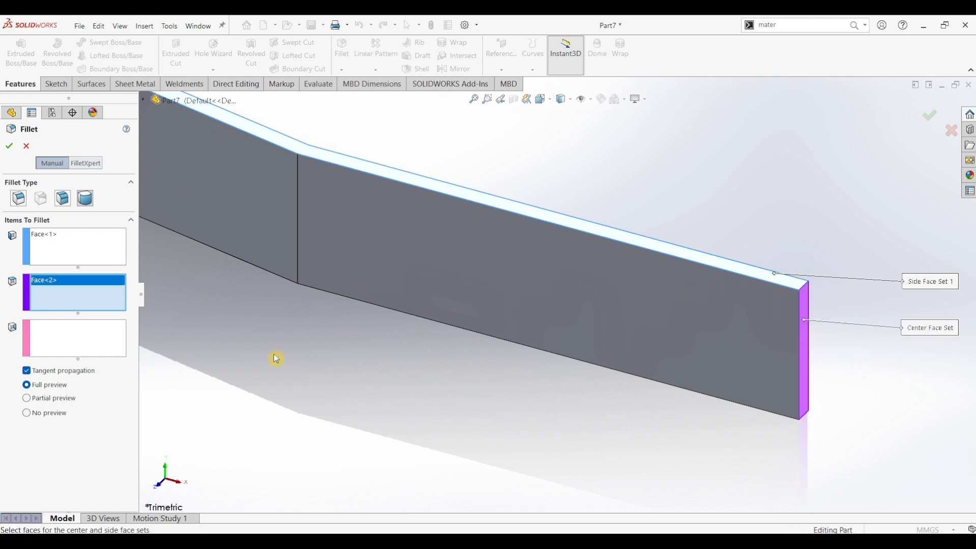
left_click(62, 351)
middle_click_drag(730, 429, 763, 430)
left_click(756, 412)
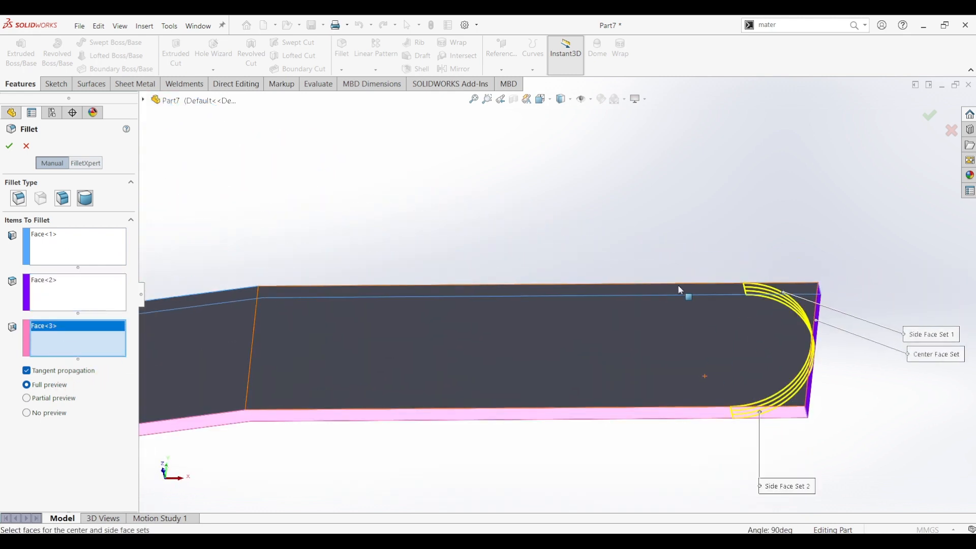
left_click(15, 149)
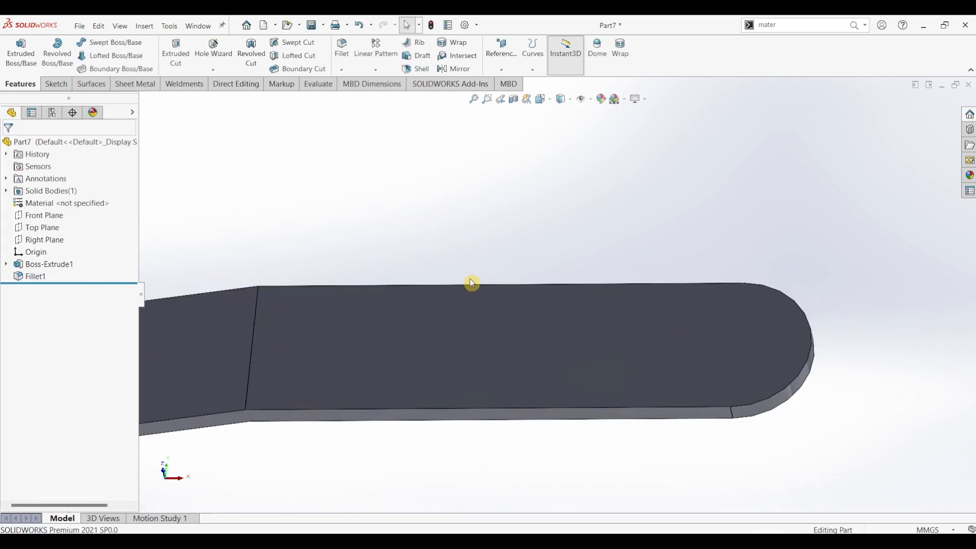
Assign the arm's upper narrow face as the first side face set of a full round fillet at the 305 mm end
key("ctrl+7")
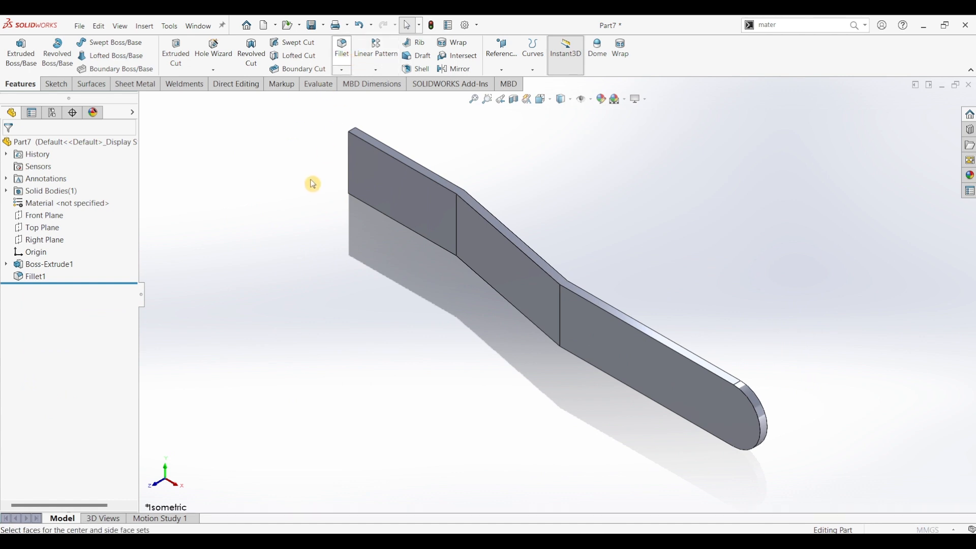
left_click(364, 141)
middle_click_drag(331, 152, 411, 273)
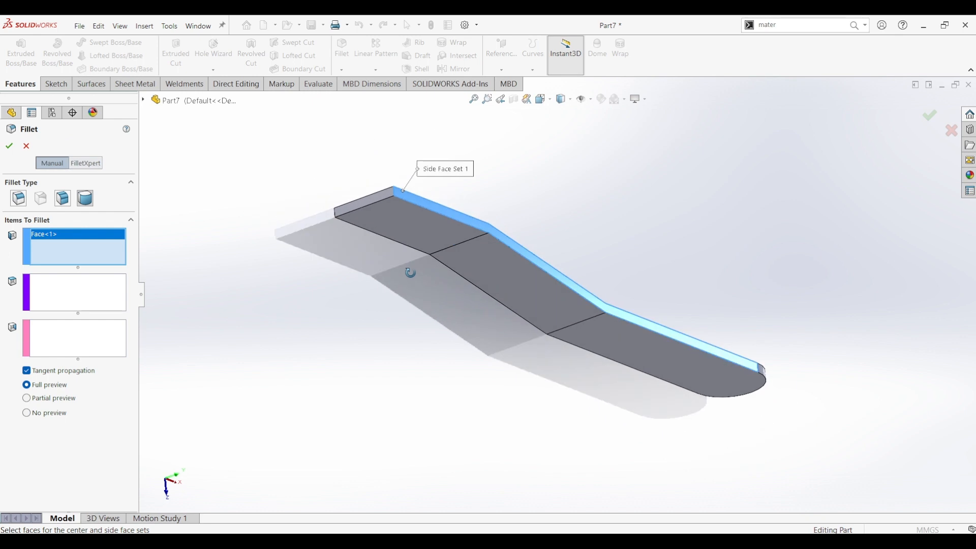
left_click(374, 209)
middle_click_drag(342, 233, 426, 204)
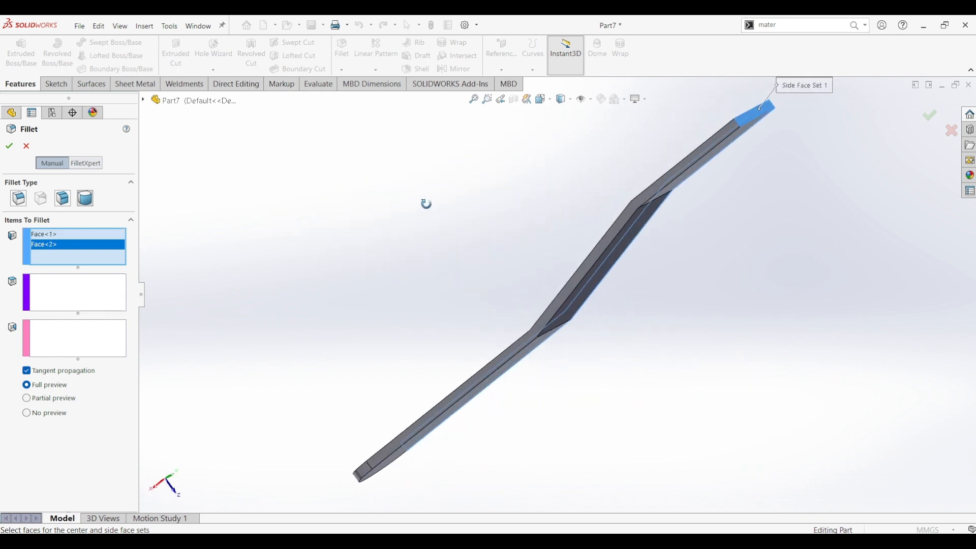
left_click(712, 140)
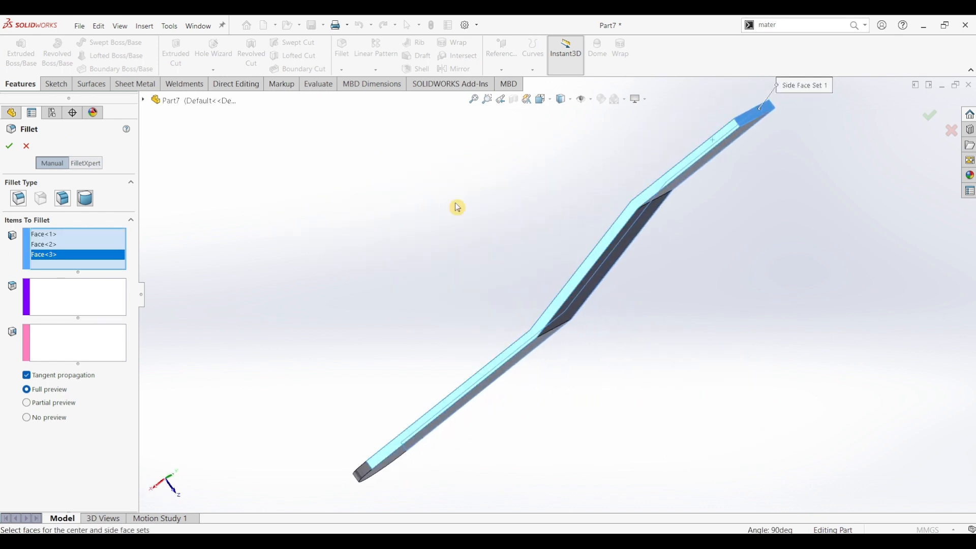
left_click(14, 149)
middle_click_drag(371, 266, 103, 252)
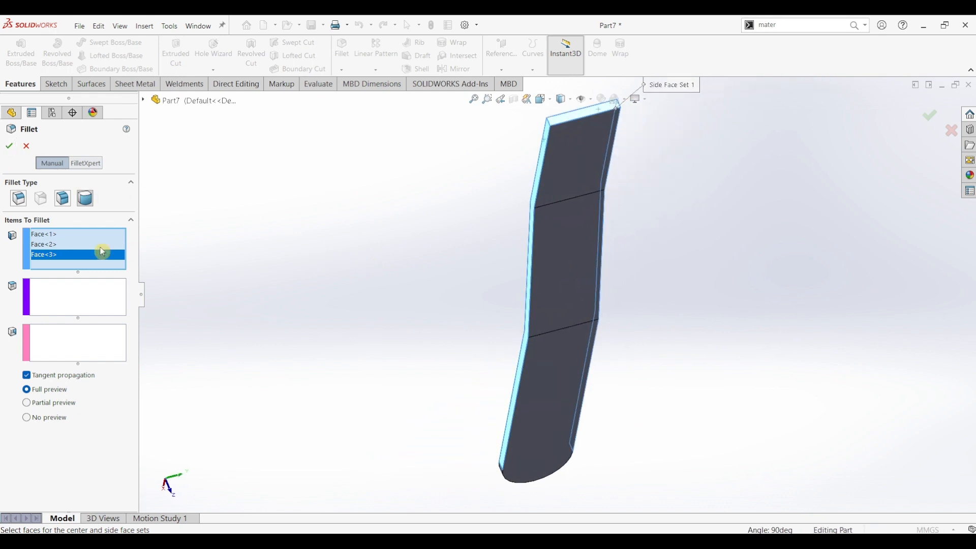
left_click(51, 245, "shift")
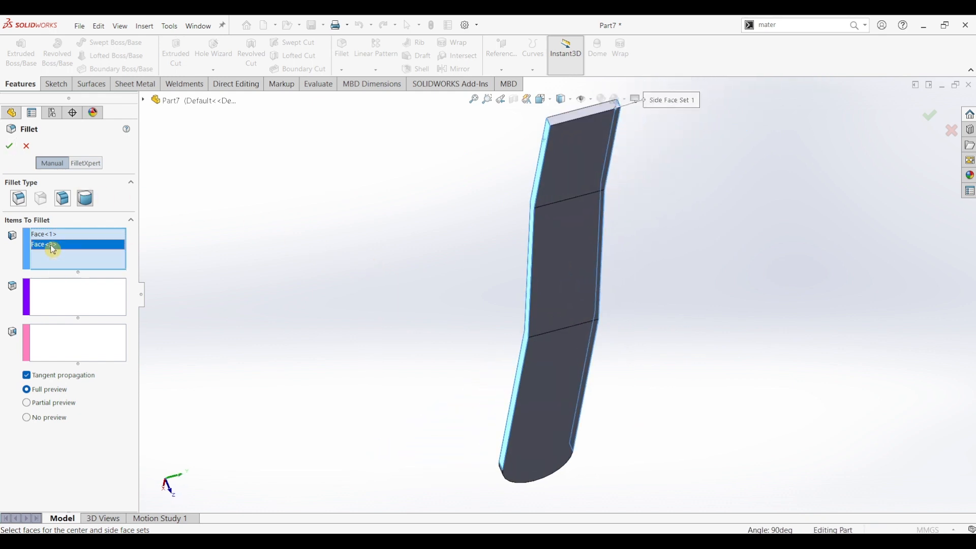
key("Delete")
Complete the full round fillet at the 305 mm end with the end face as center and the lower narrow face as second side
left_click(52, 296)
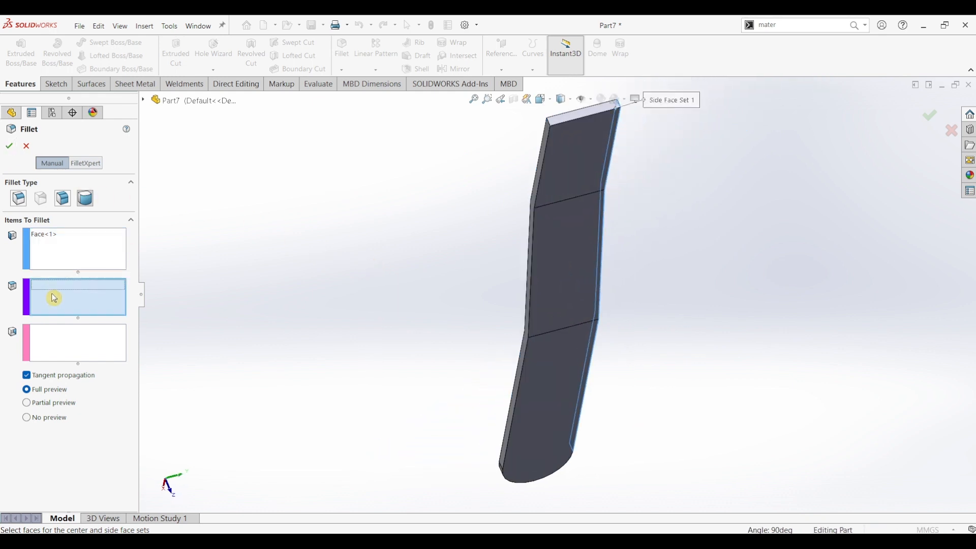
left_click(582, 120)
left_click(49, 344)
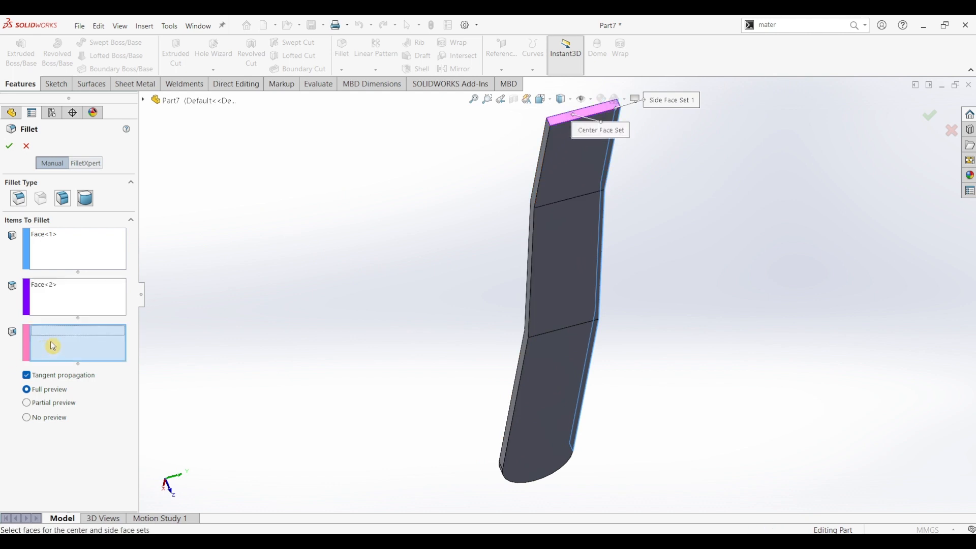
left_click(548, 139)
left_click(8, 148)
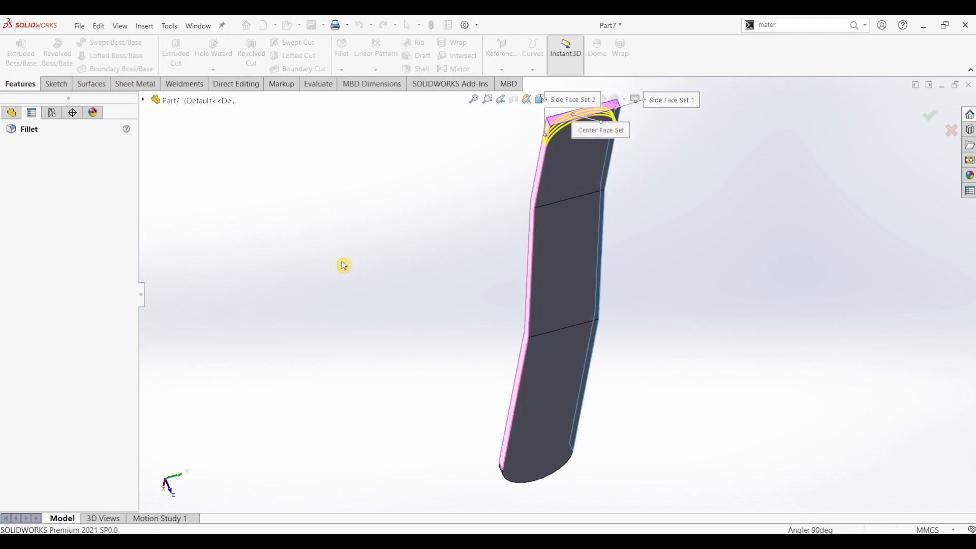
Set up a constant size symmetric fillet with a 360 mm radius, matching the bend radius R360 in the drawing
middle_click_drag(342, 266, 415, 298)
key("ctrl+7")
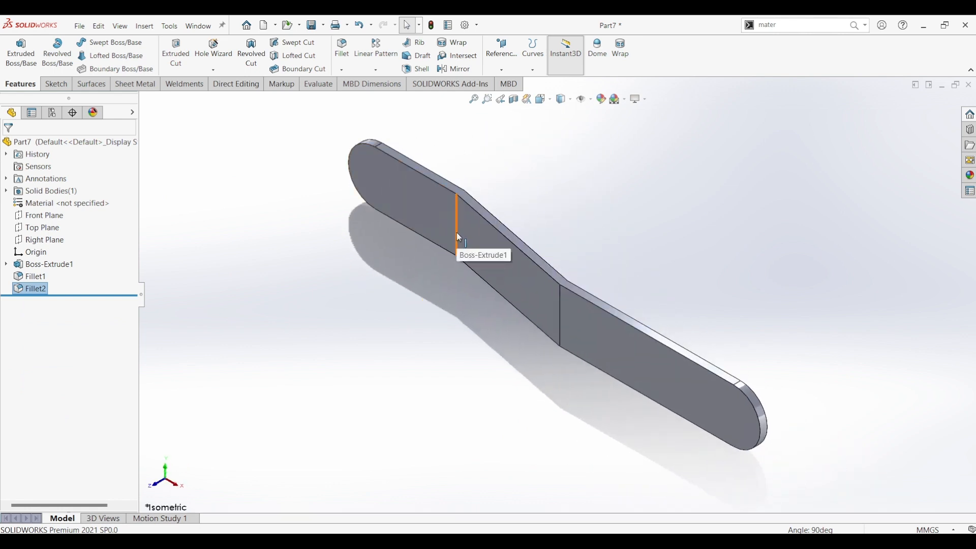
left_click(473, 358)
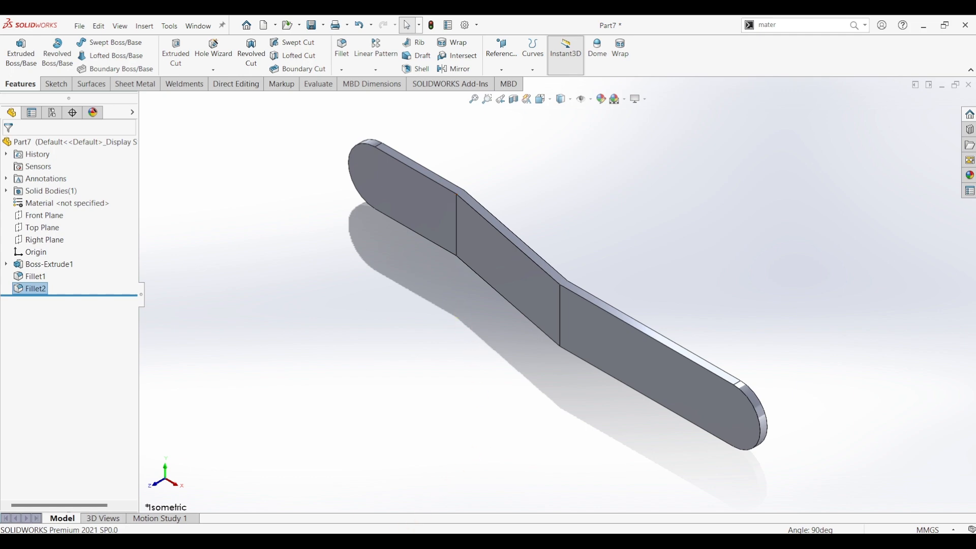
key("alt+Tab")
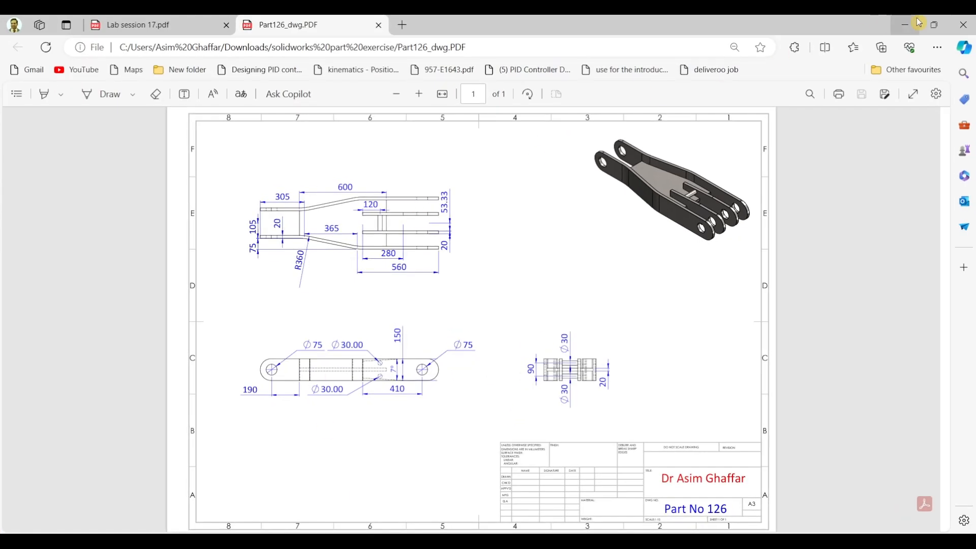
key("alt+Tab")
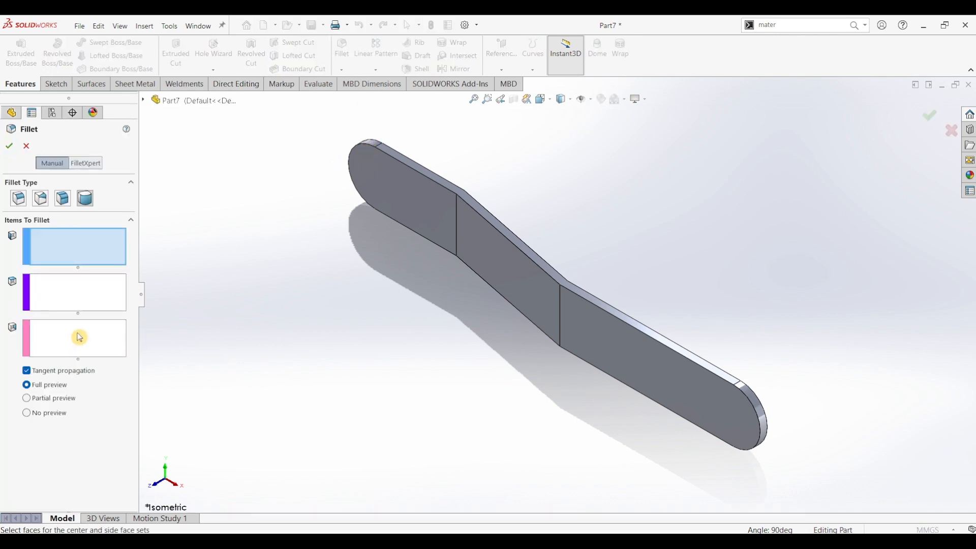
left_click(24, 198)
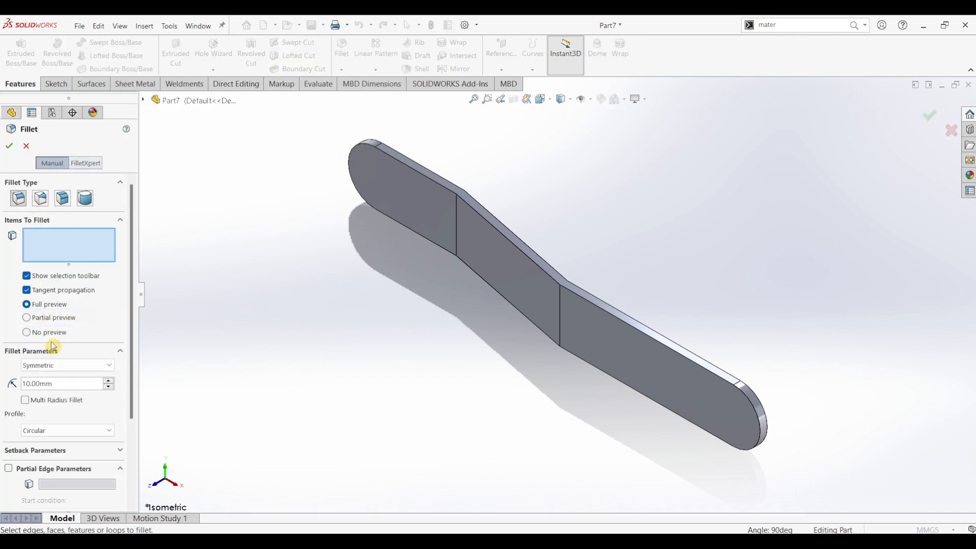
type("360")
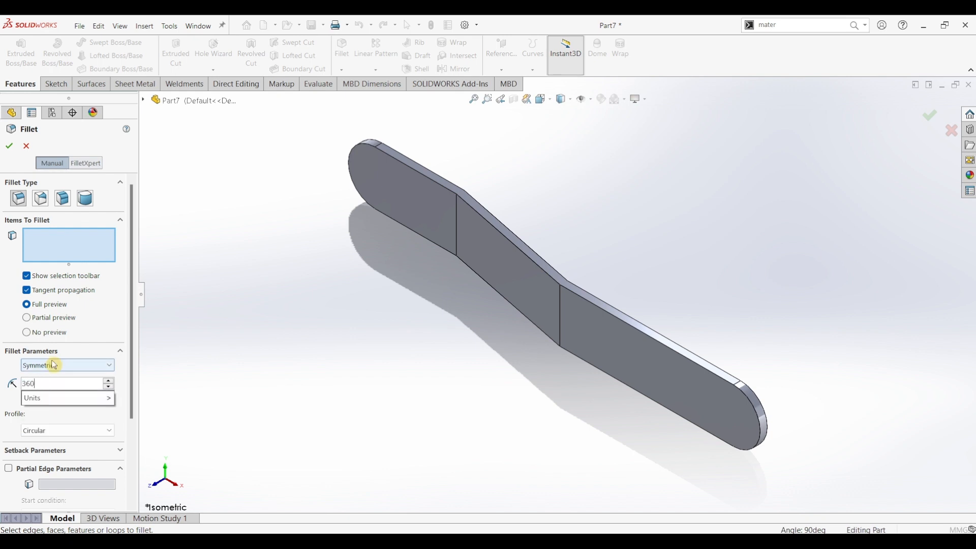
key("Return")
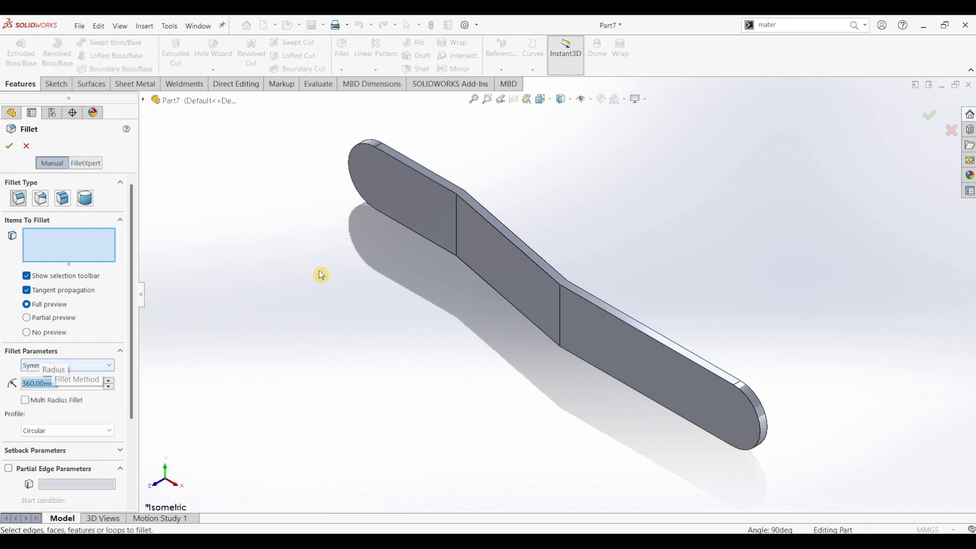
left_click(455, 222)
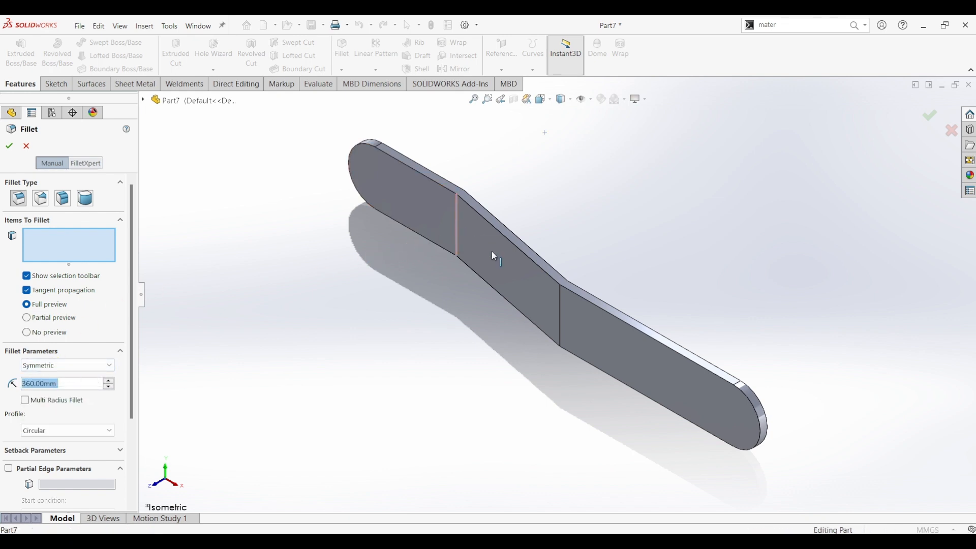
left_click(559, 314)
middle_click_drag(569, 209, 536, 206)
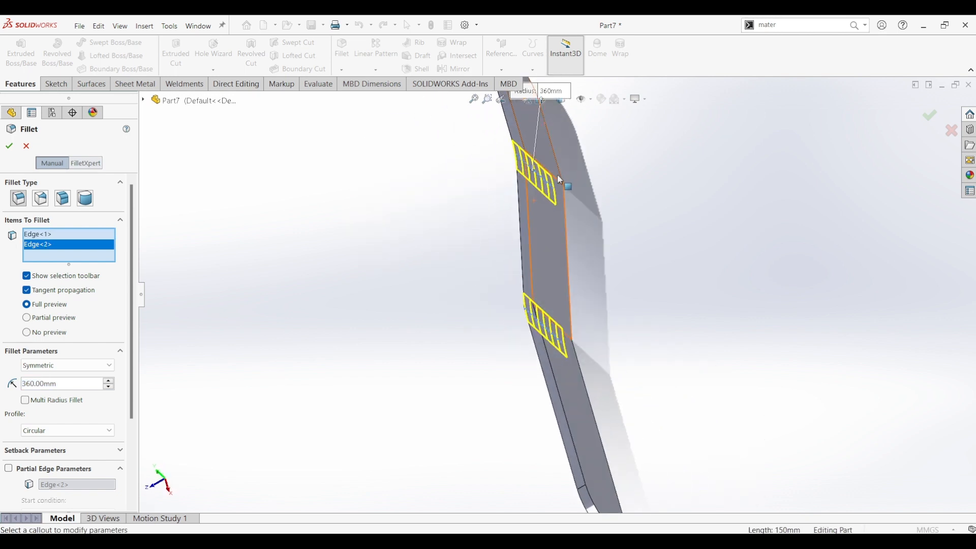
left_click(565, 189)
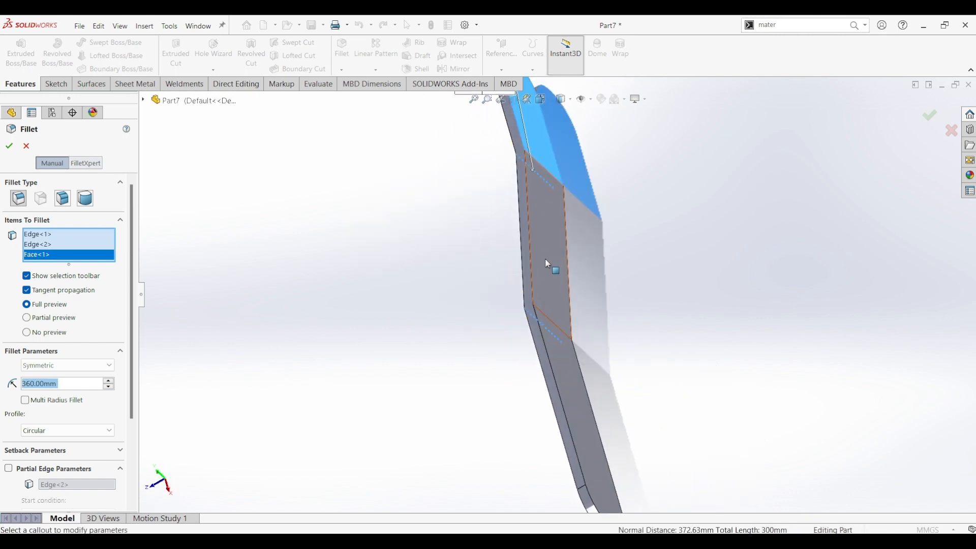
left_click(562, 181)
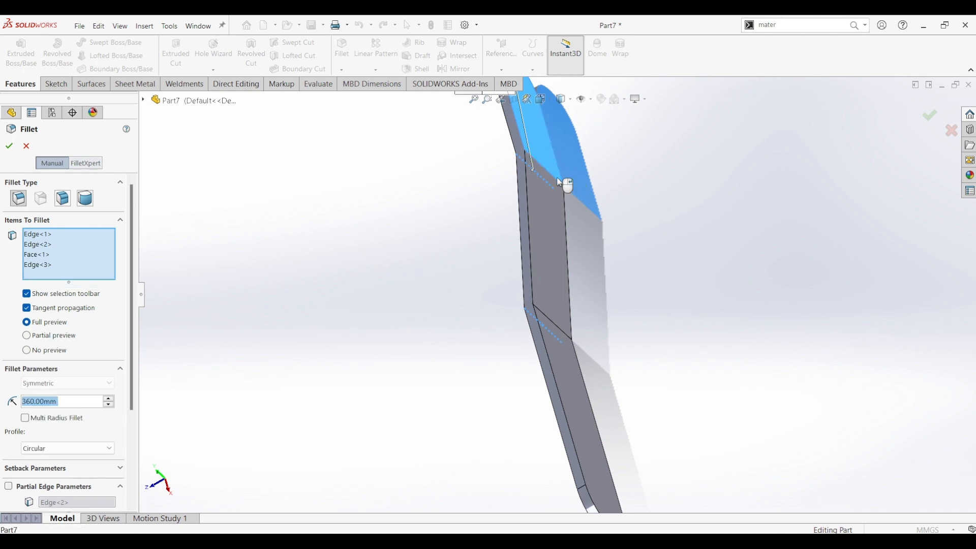
left_click(564, 183)
right_click(48, 260)
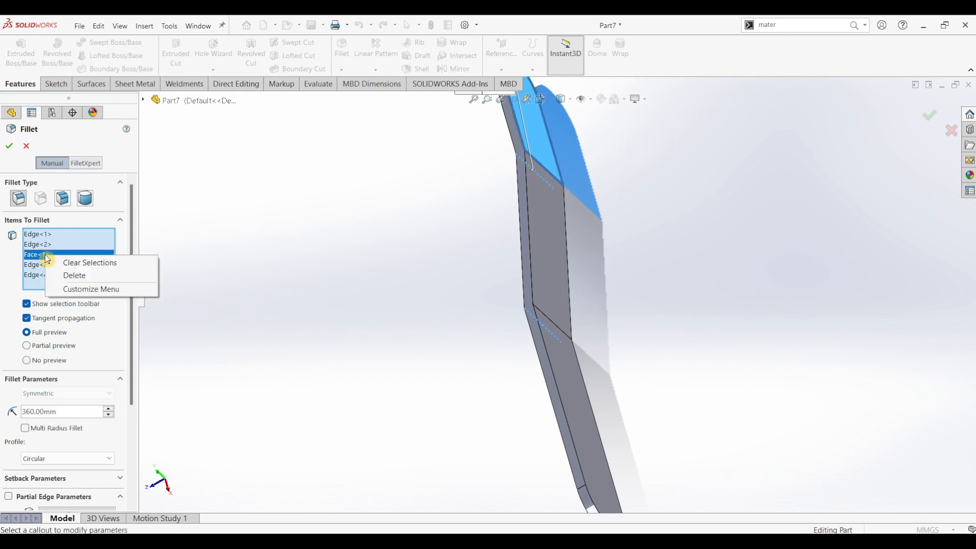
left_click(69, 262)
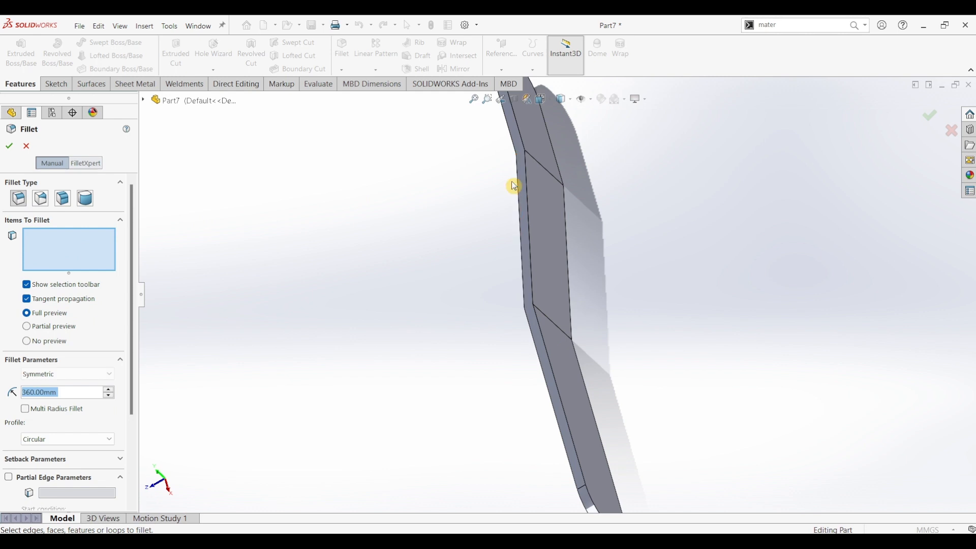
Apply the 360 mm fillet to the four bend edges, two on each broad side of the arm
left_click(544, 172)
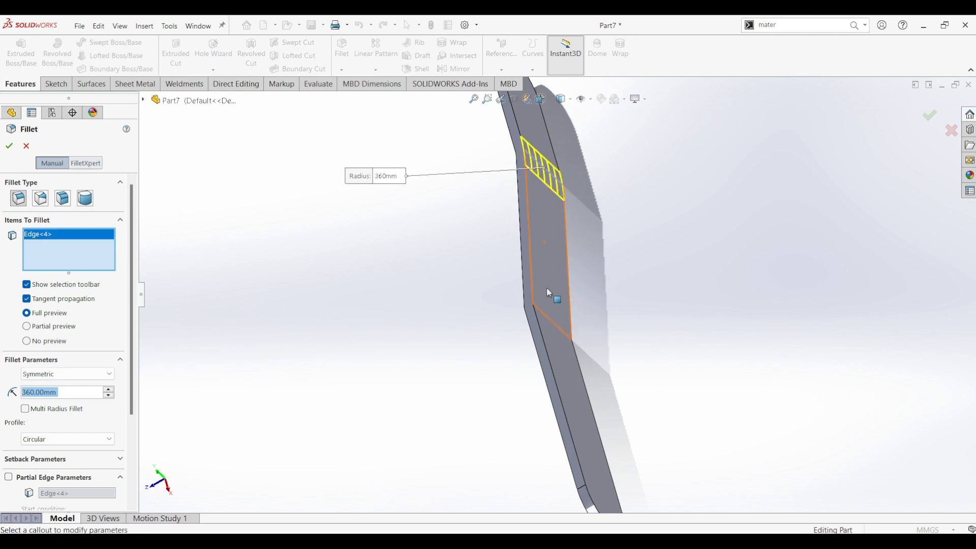
left_click(549, 320)
middle_click_drag(471, 337, 563, 323)
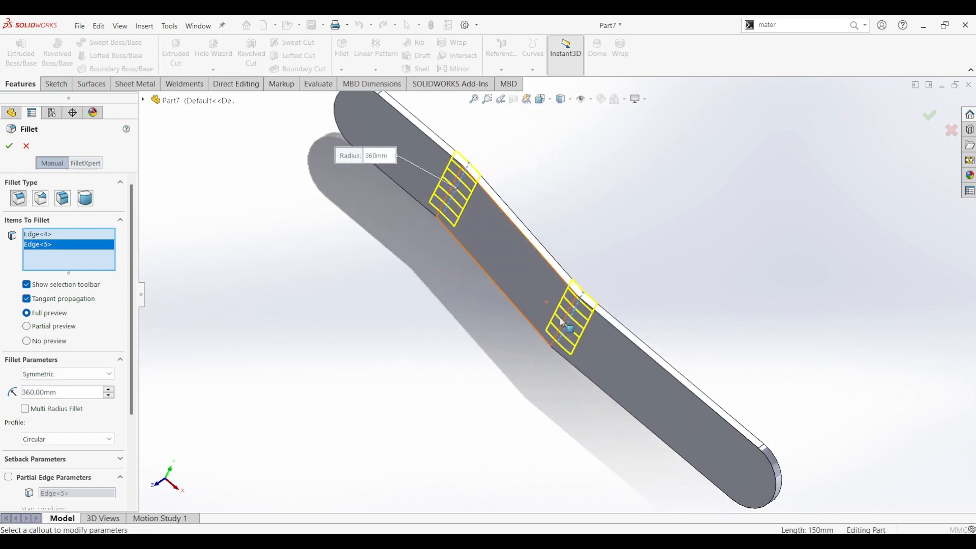
left_click(555, 322)
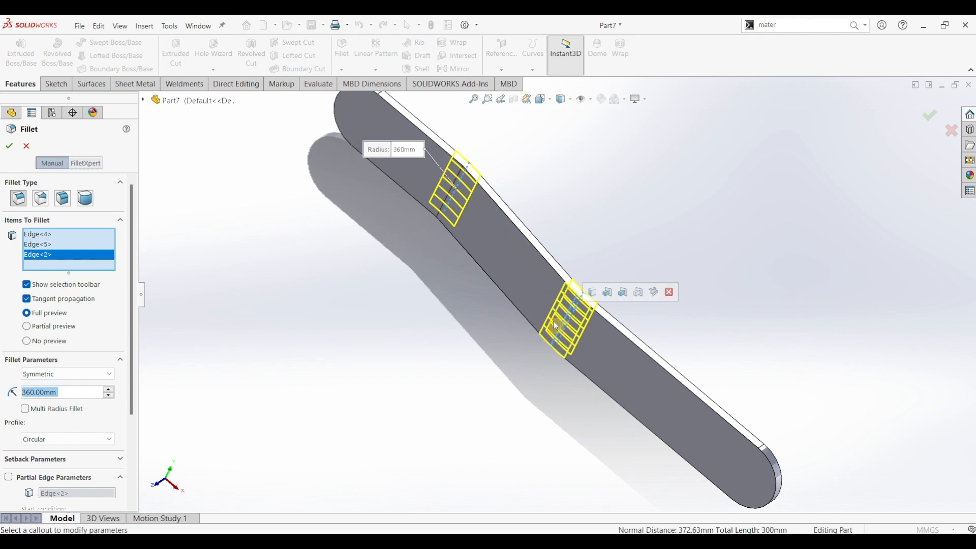
left_click(449, 202)
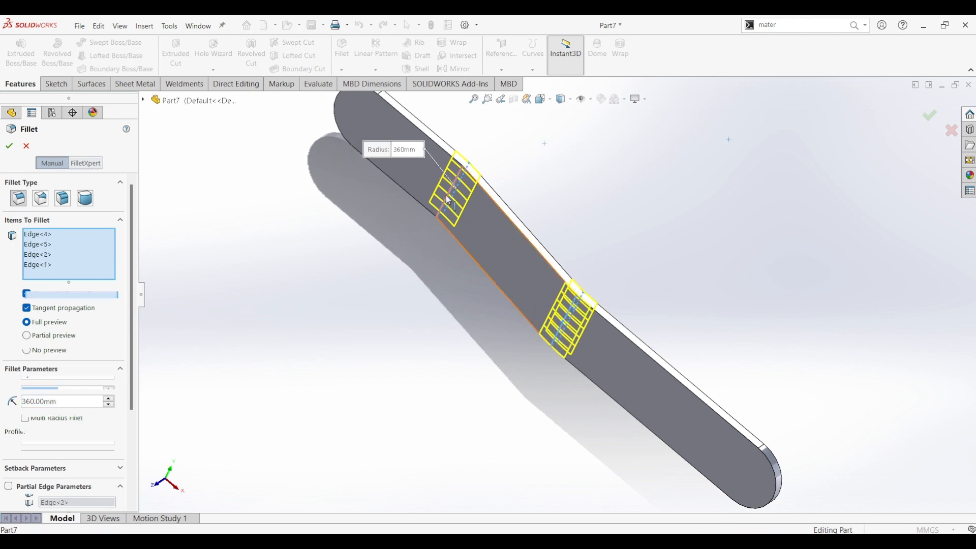
left_click(15, 148)
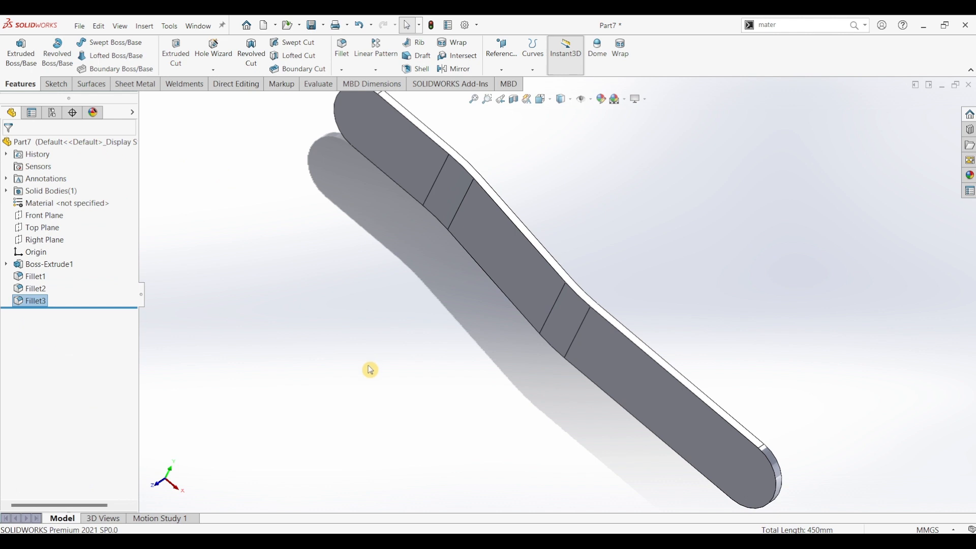
Mirror the arm body about the Front Plane with Merge solids turned off
key("ctrl+7")
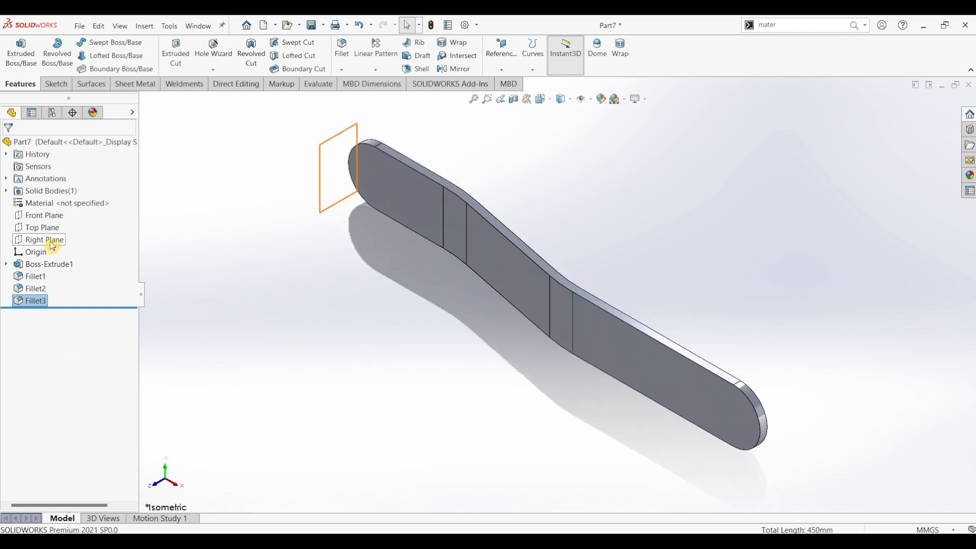
left_click(45, 216)
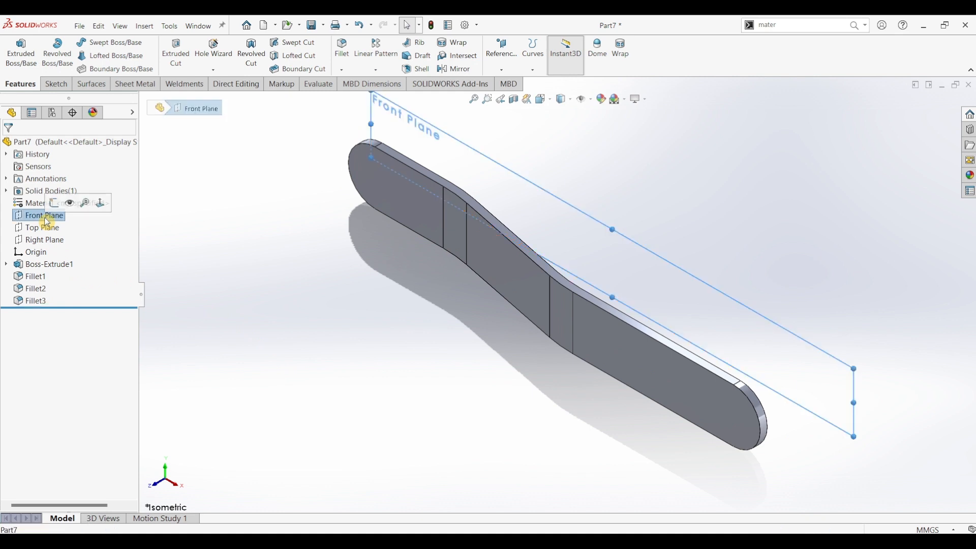
middle_click_drag(313, 256, 427, 174)
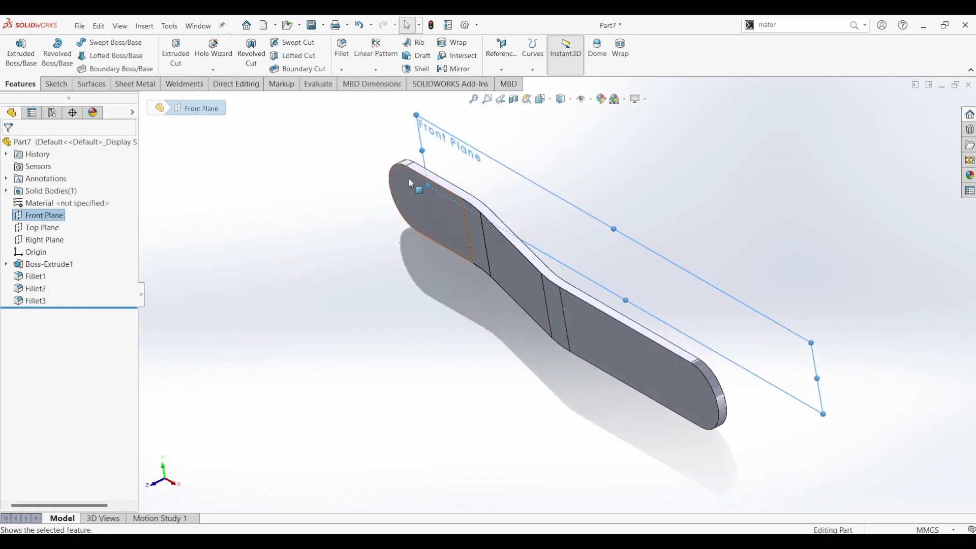
left_click(455, 69)
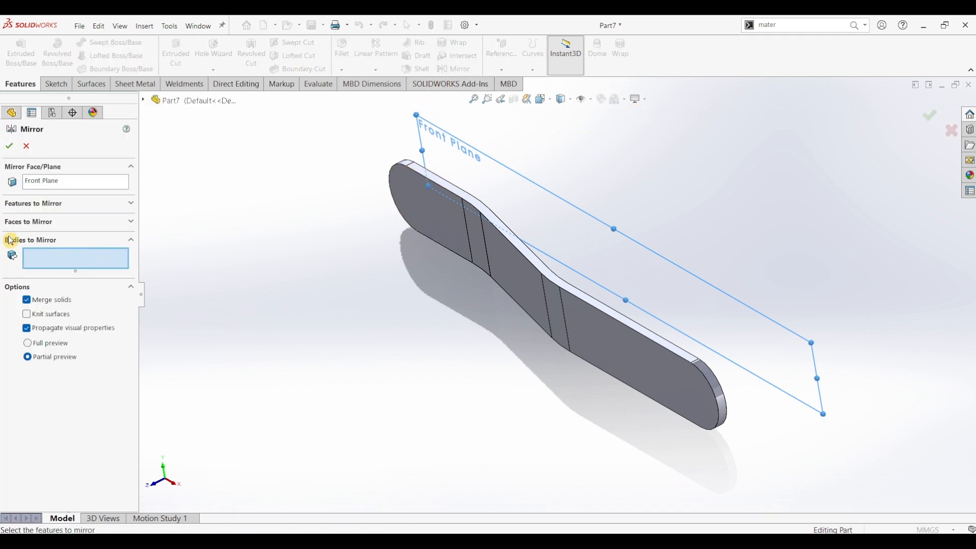
left_click(420, 218)
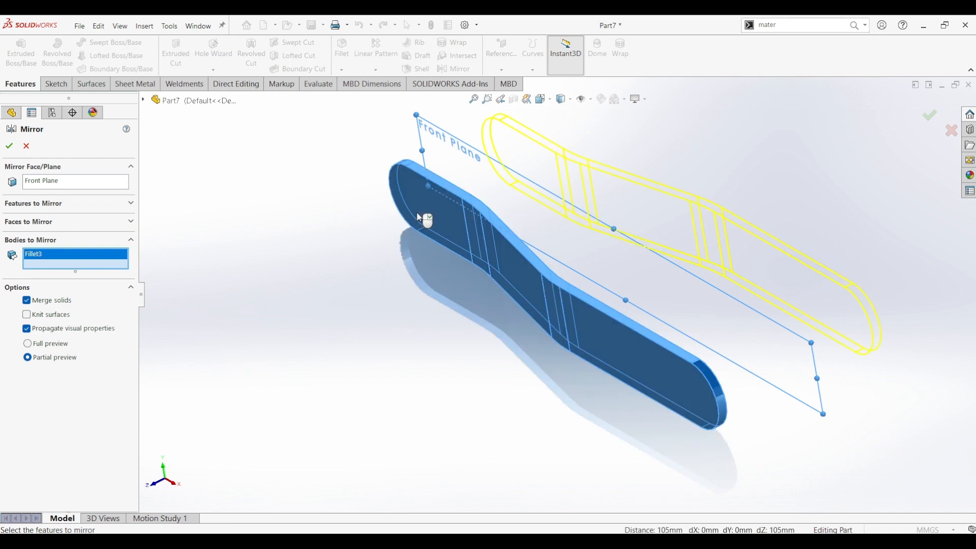
left_click(14, 151)
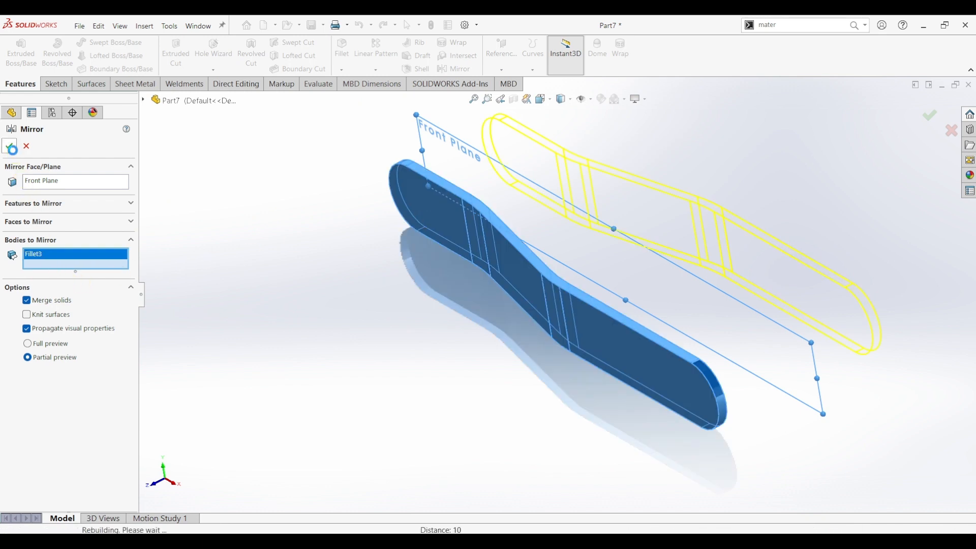
left_click(27, 303)
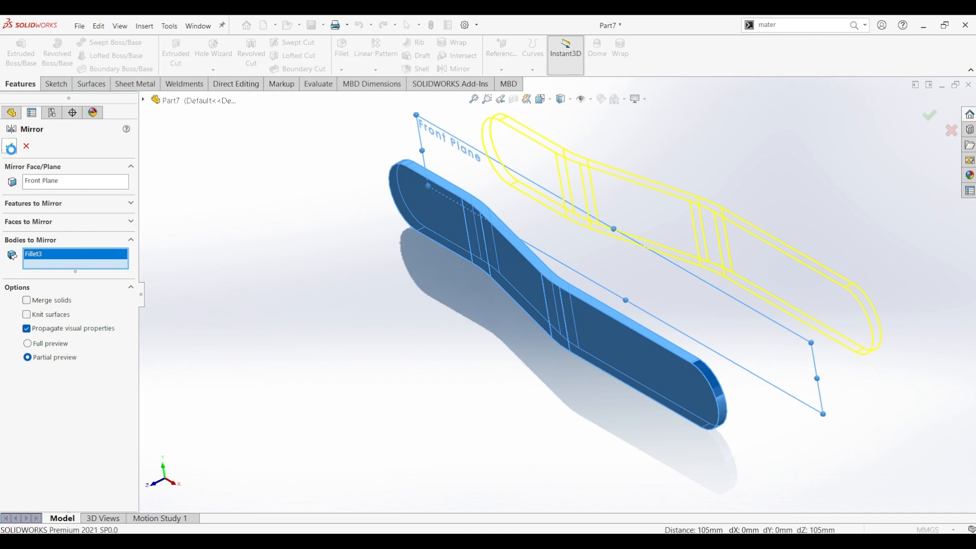
key("Return")
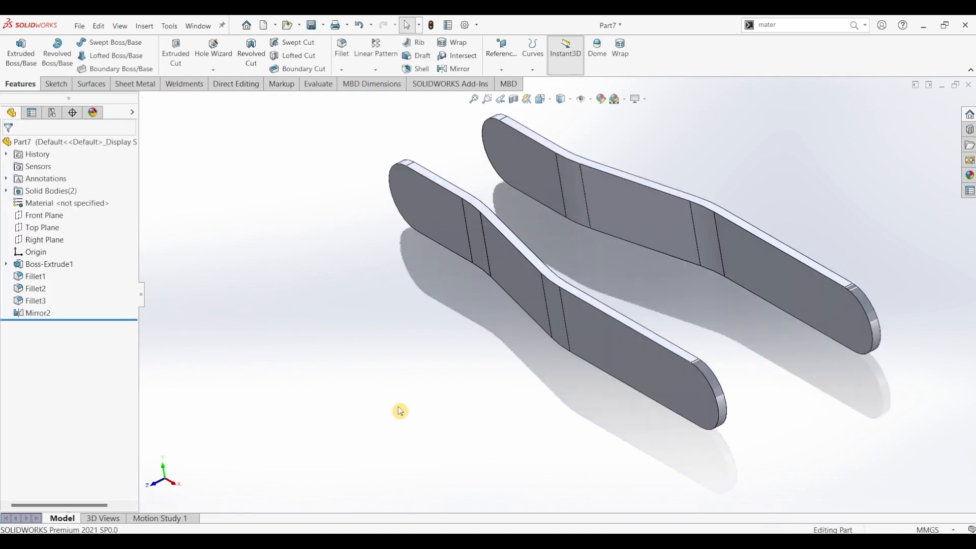
key("ctrl+7")
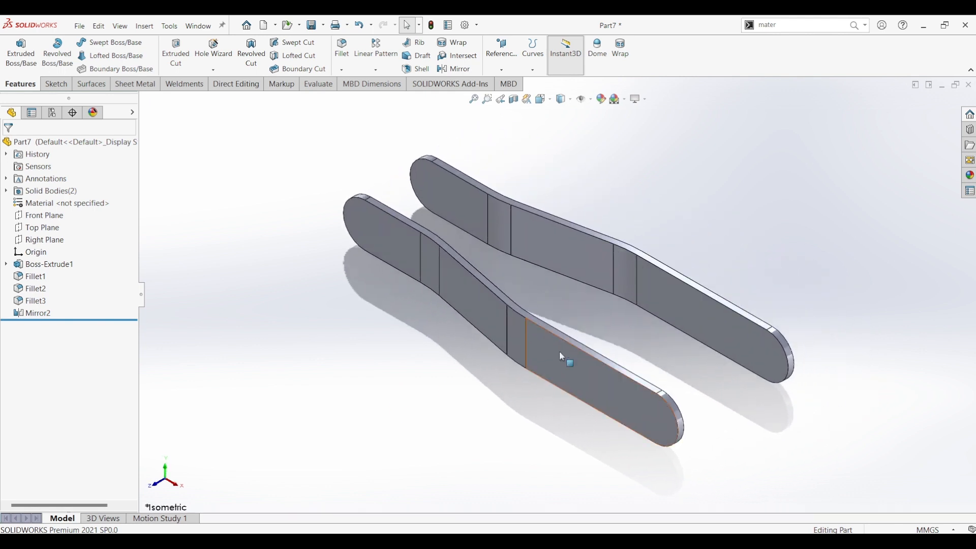
Open a new sketch on the Front Plane
left_click(540, 319)
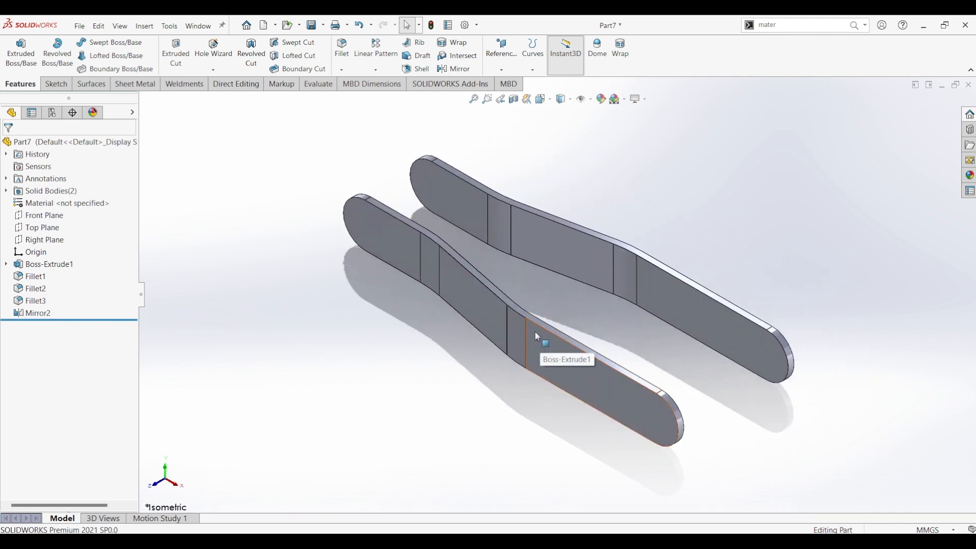
left_click(288, 292)
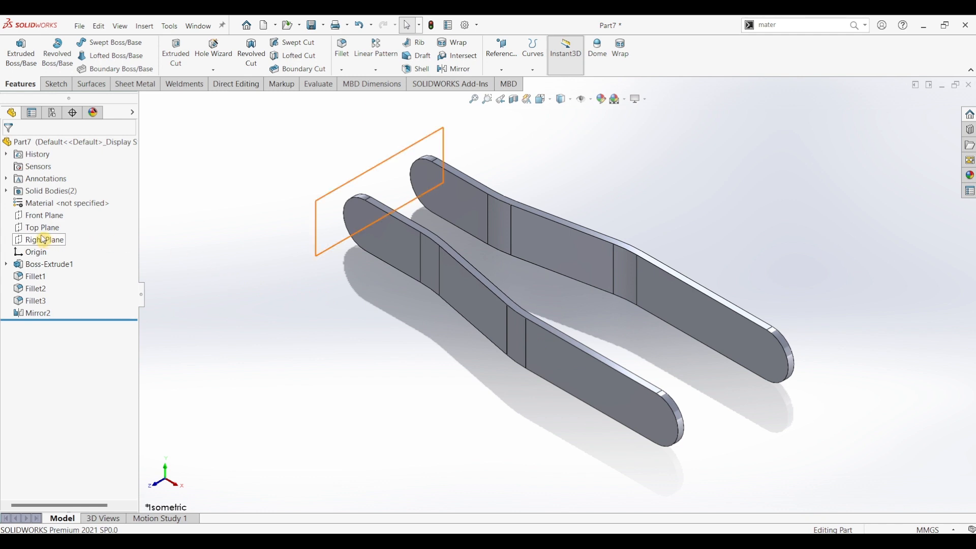
left_click(43, 219)
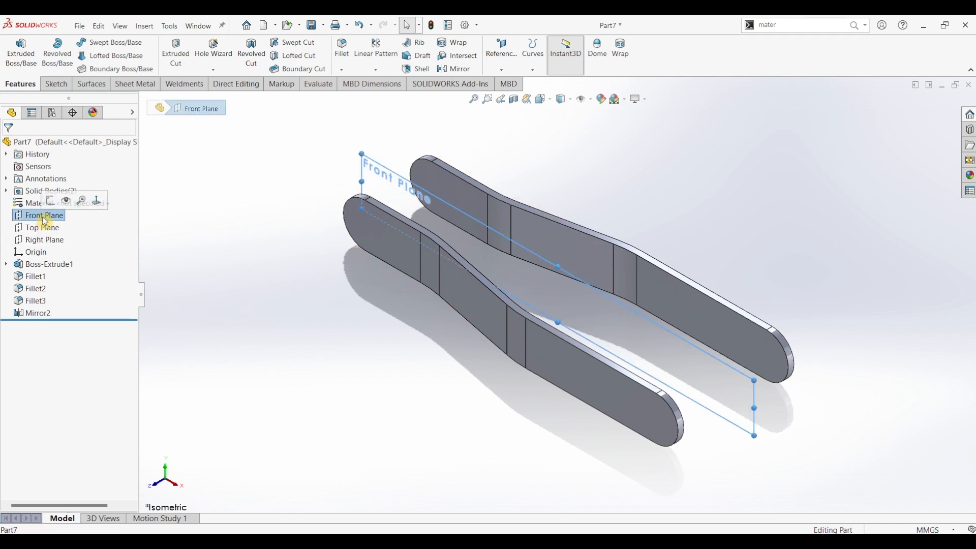
left_click(56, 84)
left_click(20, 58)
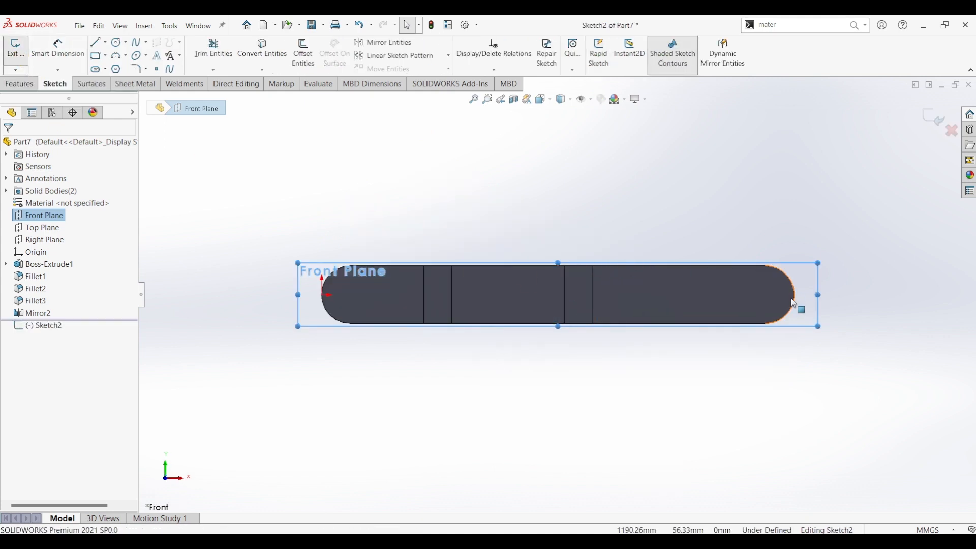
Check the Part126 drawing and convert the rounded end section's two long edges, end arc and vertical bend edge into sketch entities
left_click(369, 541)
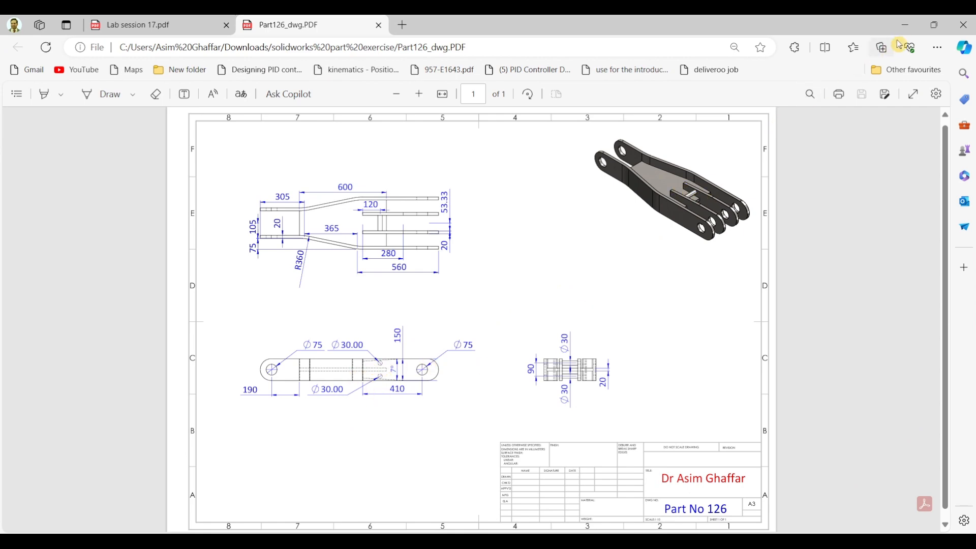
left_click(905, 25)
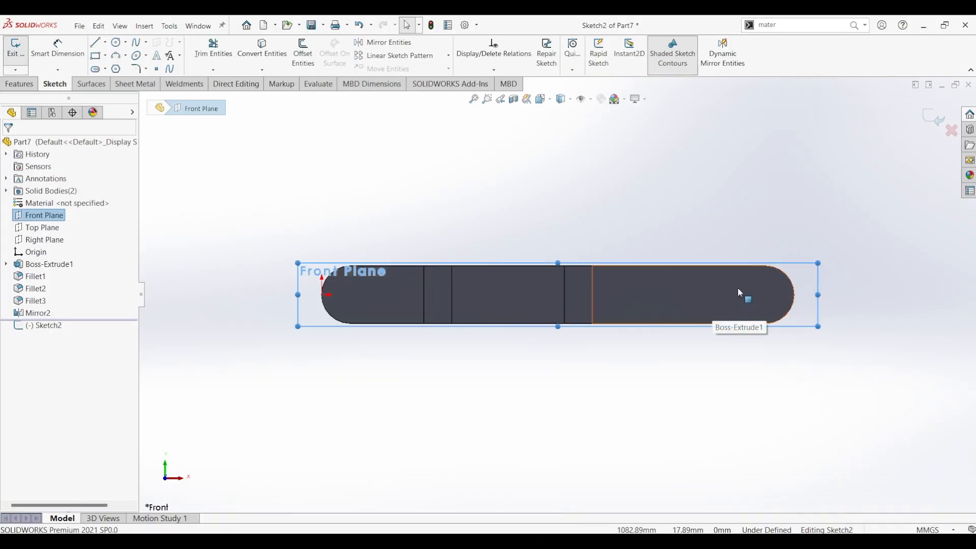
scroll(738, 288, "down", 4)
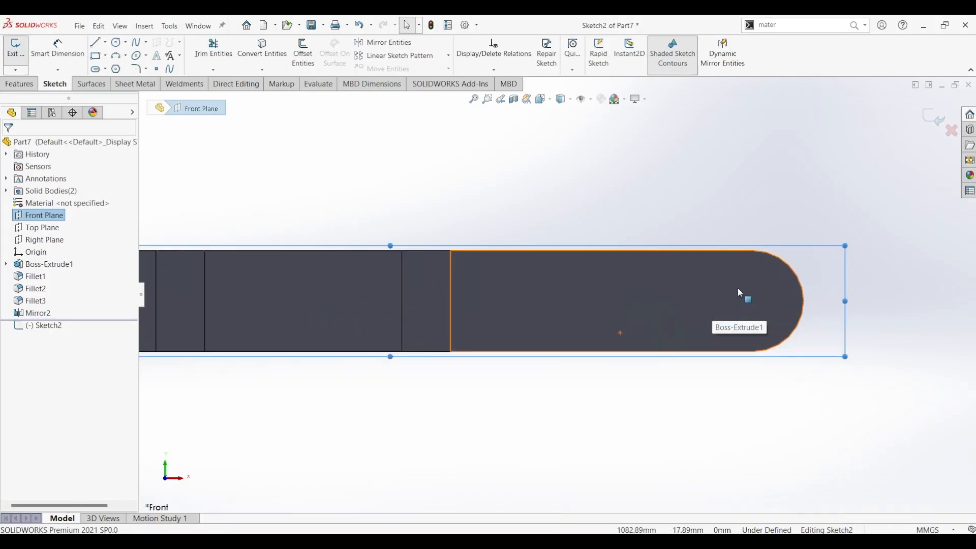
left_click(274, 60)
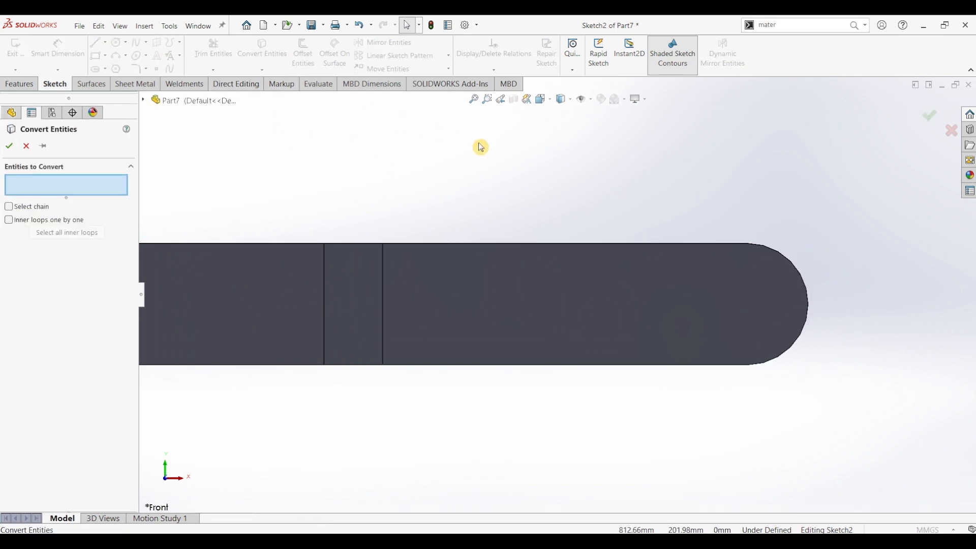
left_click(655, 243)
left_click(763, 246)
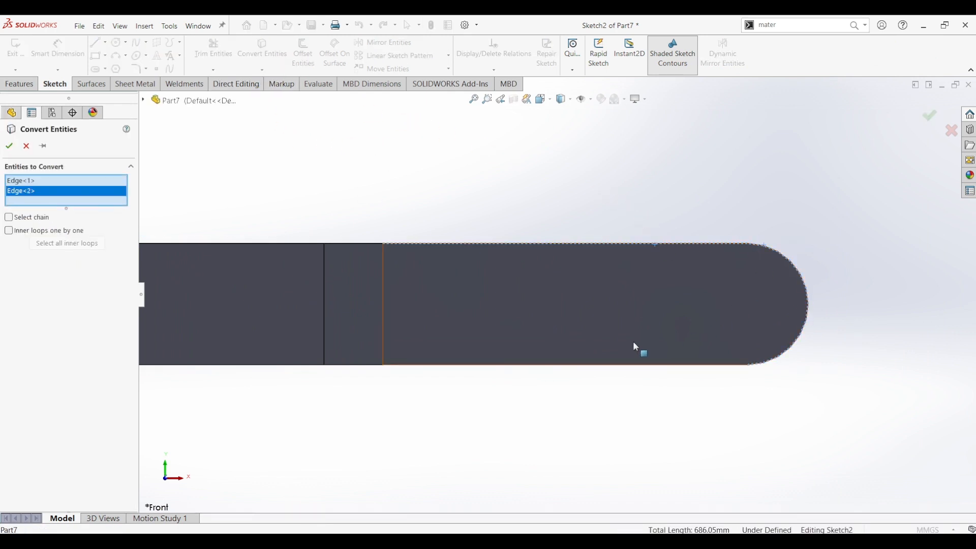
left_click(558, 365)
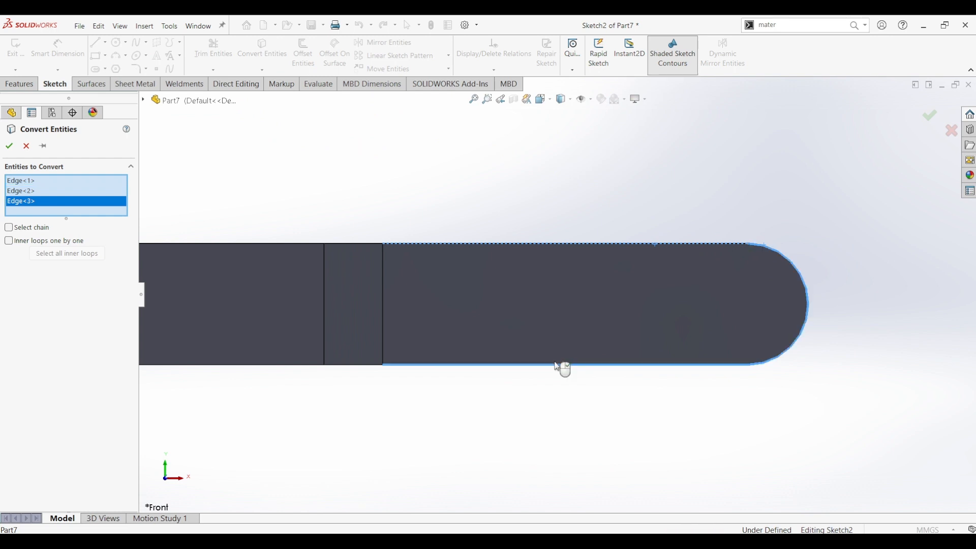
left_click(383, 289)
left_click(9, 146)
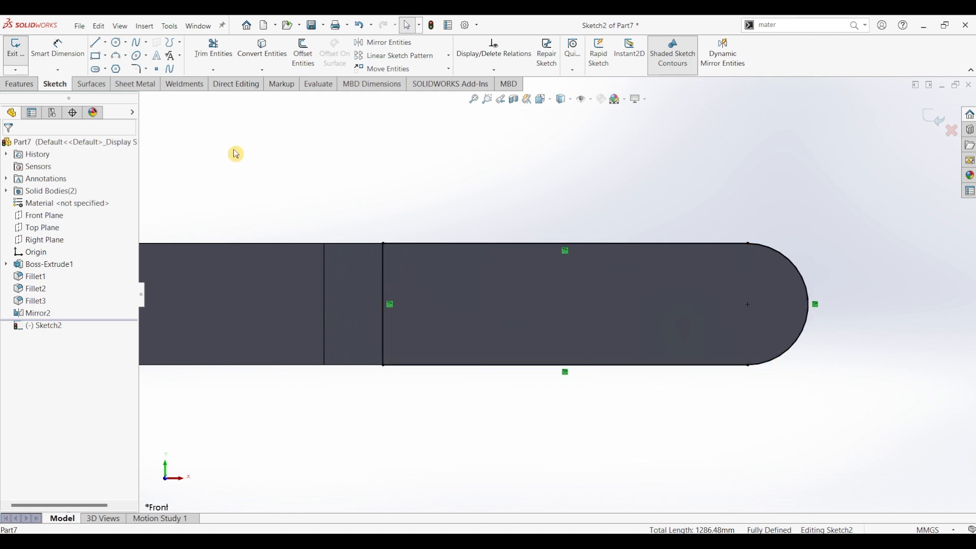
Sketch a slanted line from the upper part of the vertical edge to the upper long edge, ending about 193 mm along it
left_click(98, 45)
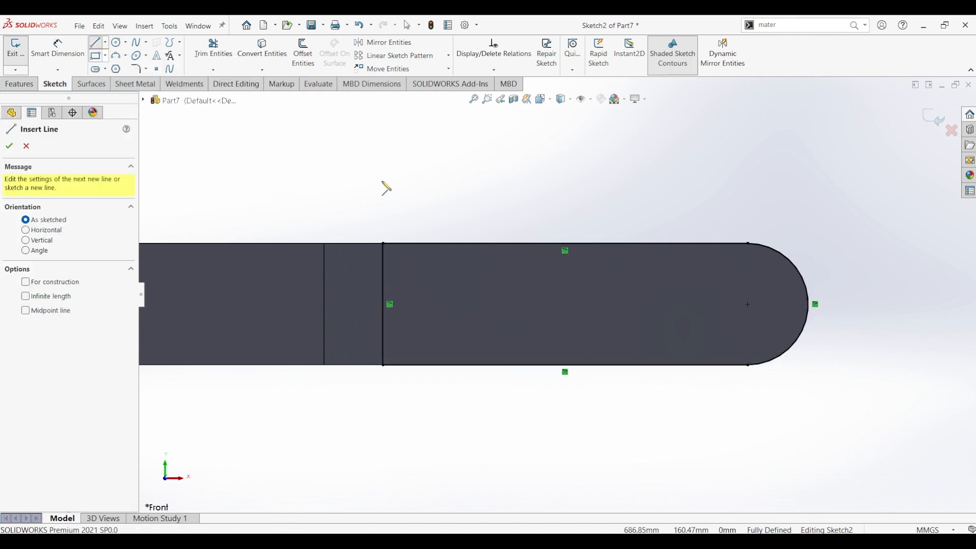
left_click(385, 262)
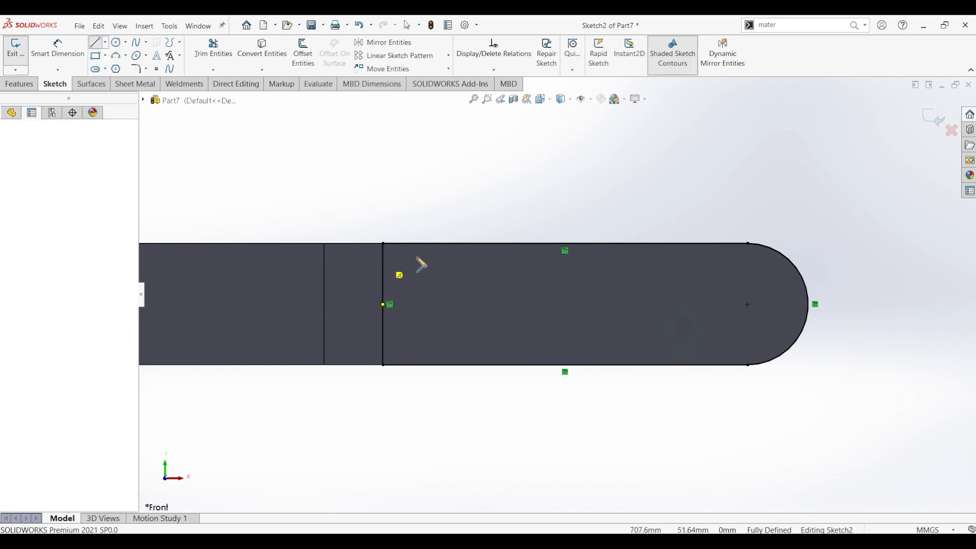
left_click(540, 244)
key("Escape")
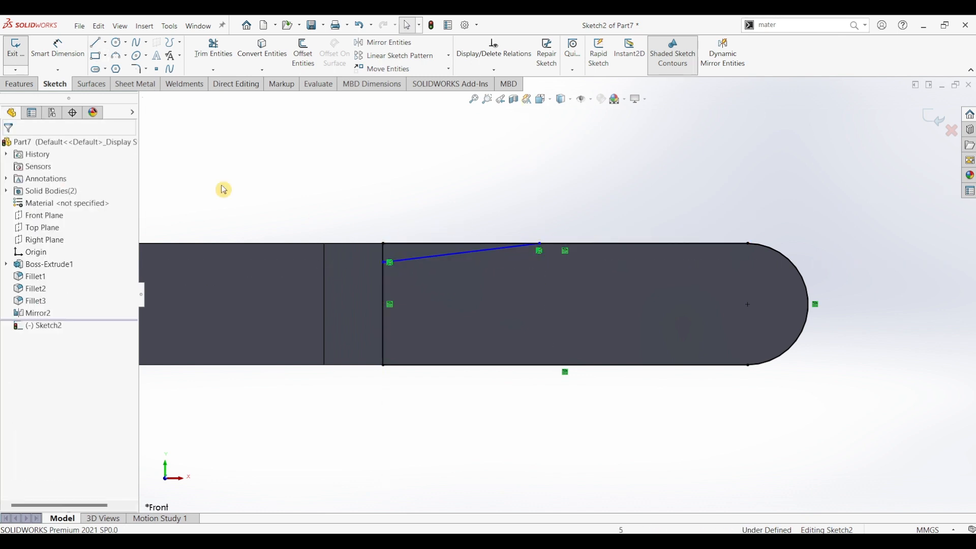
Draw a horizontal centerline from the origin to the centre of the end arc
left_click(105, 42)
left_click(108, 70)
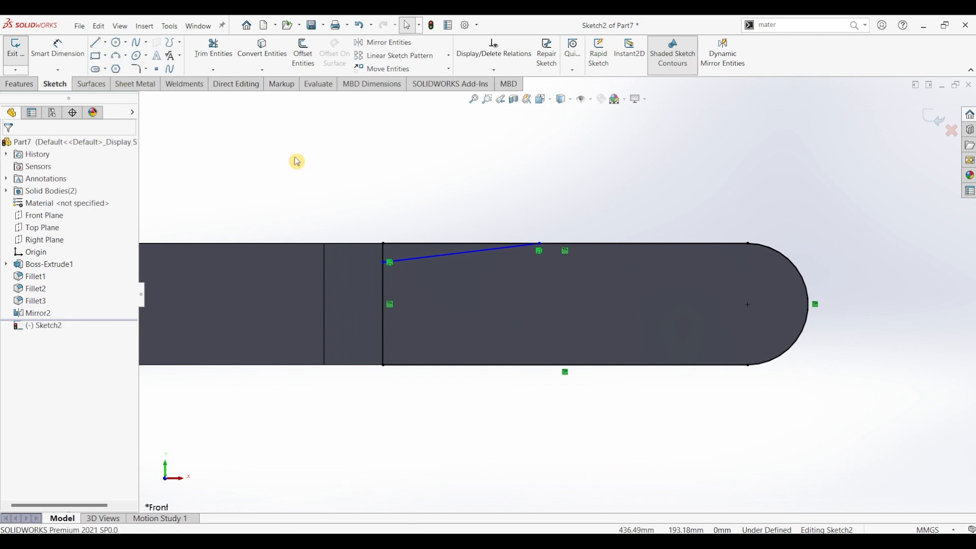
scroll(555, 312, "up", 5)
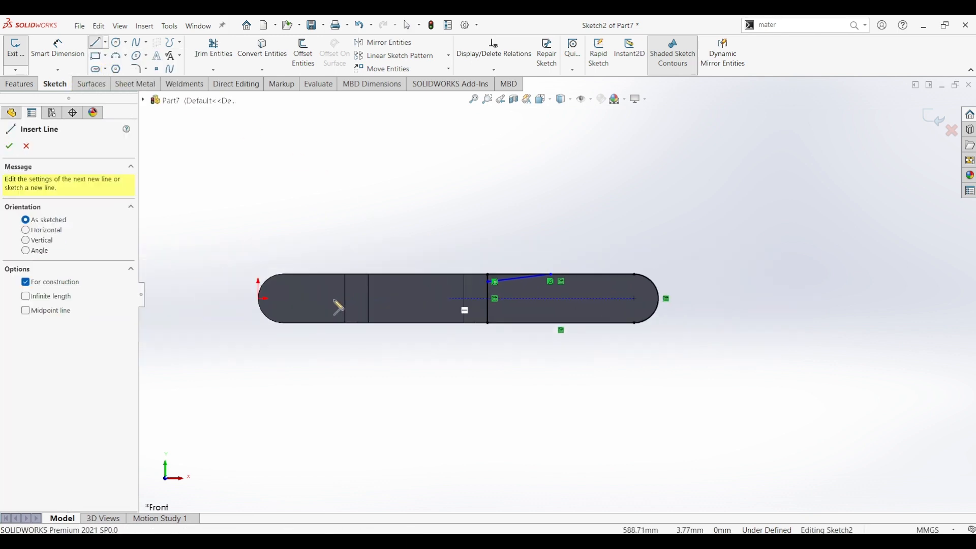
left_click(265, 298)
left_click(634, 298)
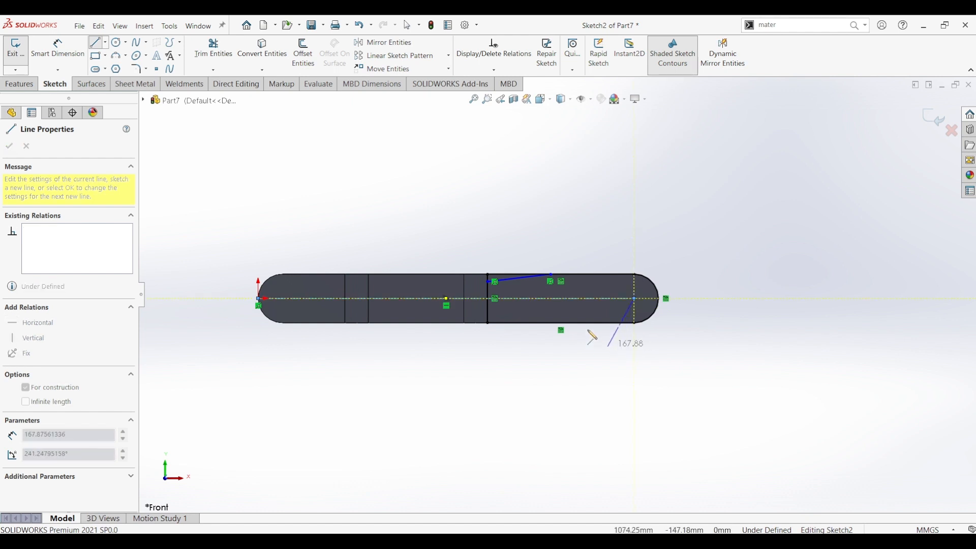
scroll(590, 333, "up", 5)
key("Escape")
key("Escape")
scroll(443, 248, "up", 1)
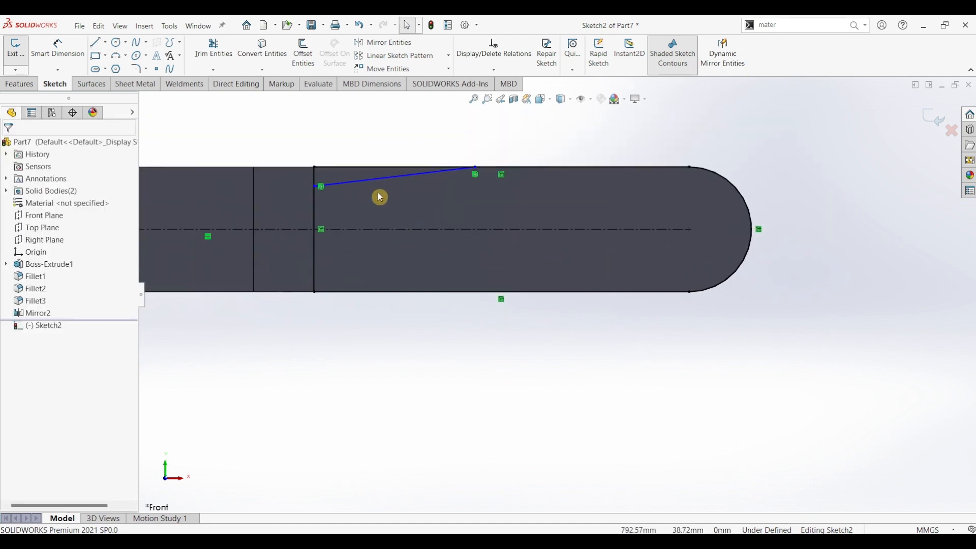
Mirror the slanted line about the horizontal centerline
left_click(365, 179)
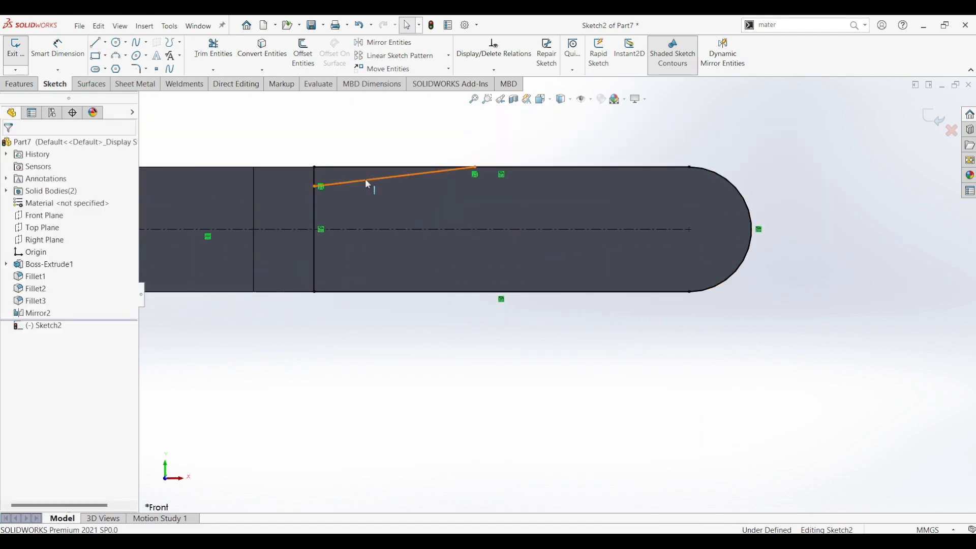
left_click(359, 229, "ctrl")
left_click(386, 44)
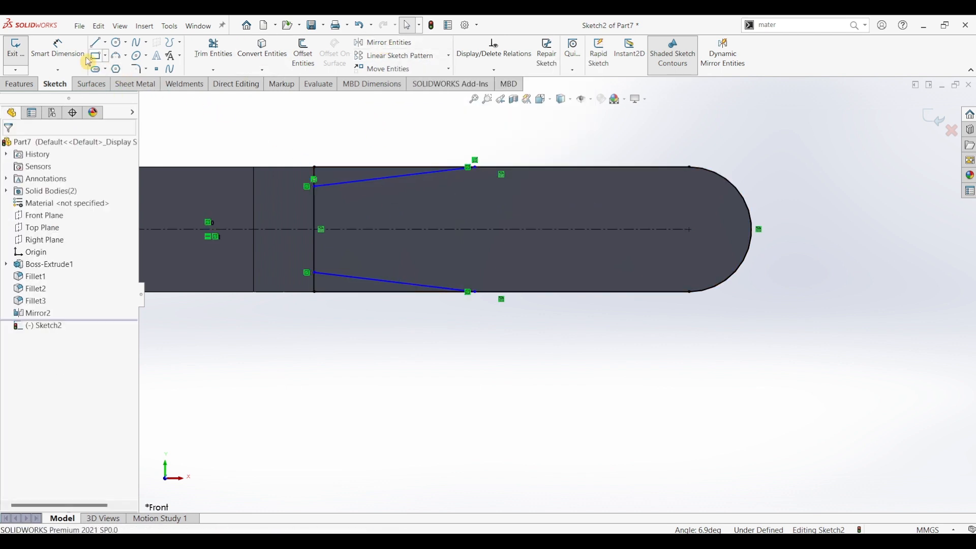
Dimension the angle between the two slanted lines and set it to 7 degrees
left_click(58, 48)
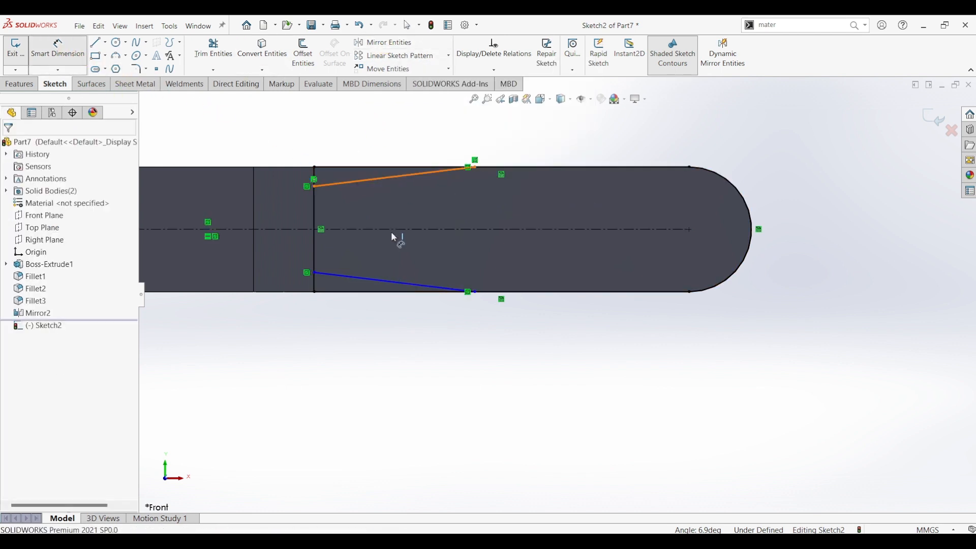
left_click(391, 176)
left_click(381, 281)
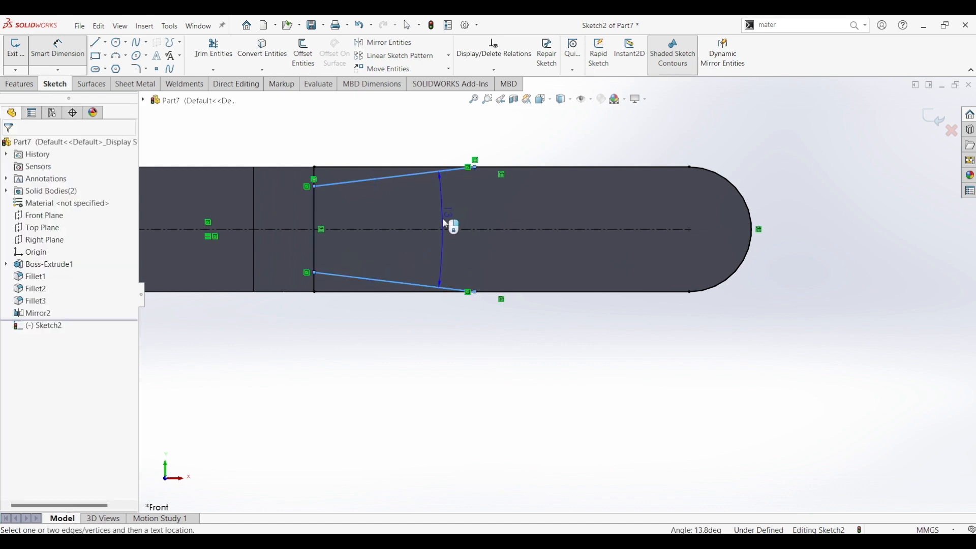
left_click(445, 224)
left_click(446, 223)
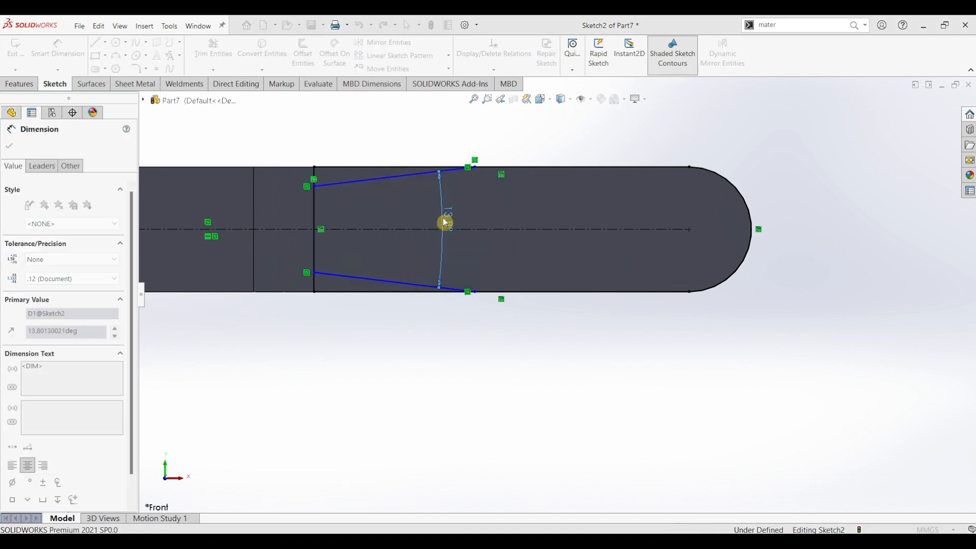
type("7")
key("Return")
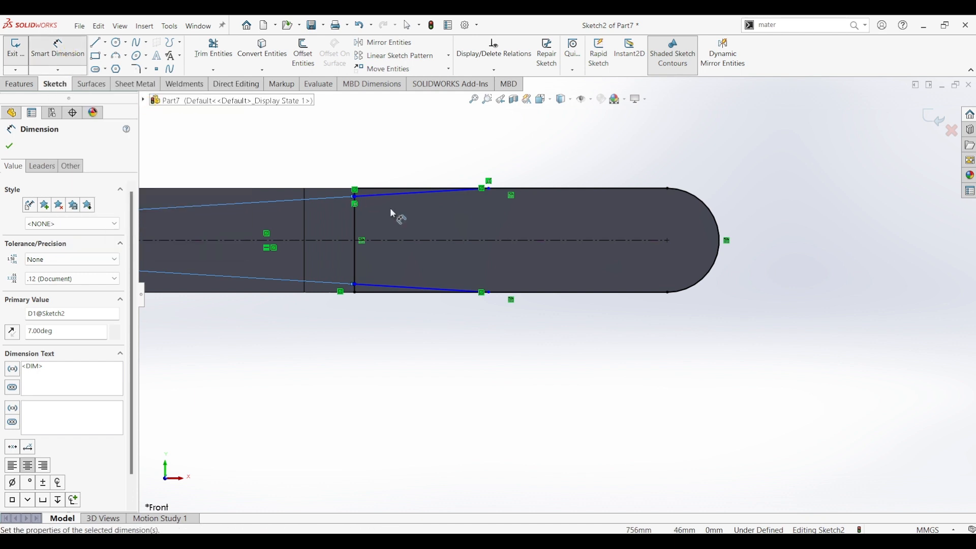
Dimension the distance from the vertical line to the upper slanted line's far endpoint as 560/2, giving 280 mm
left_click(357, 218)
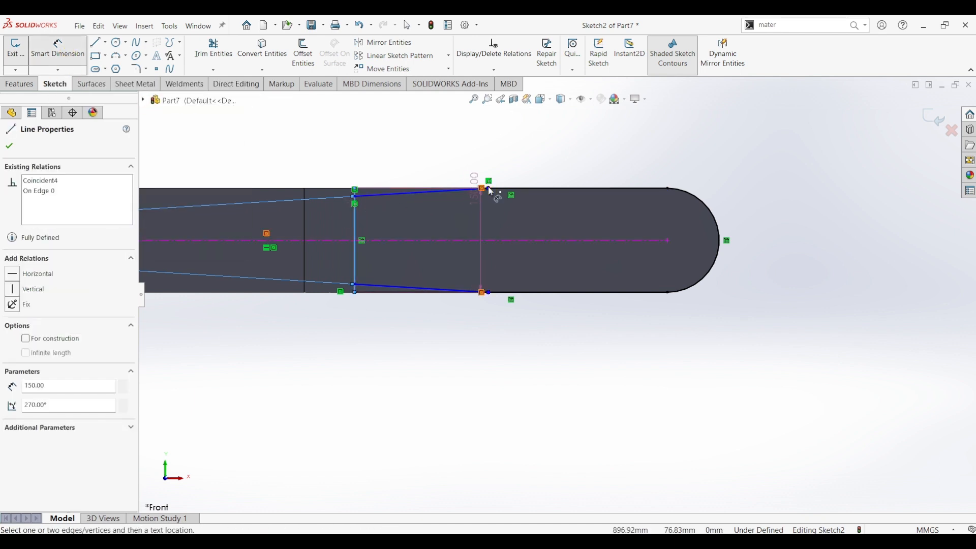
left_click(482, 188)
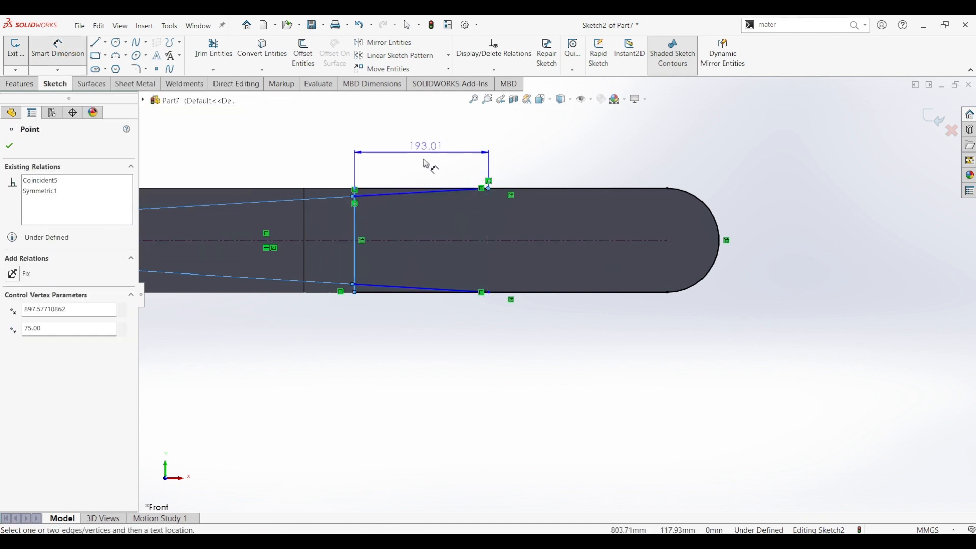
left_click(426, 164)
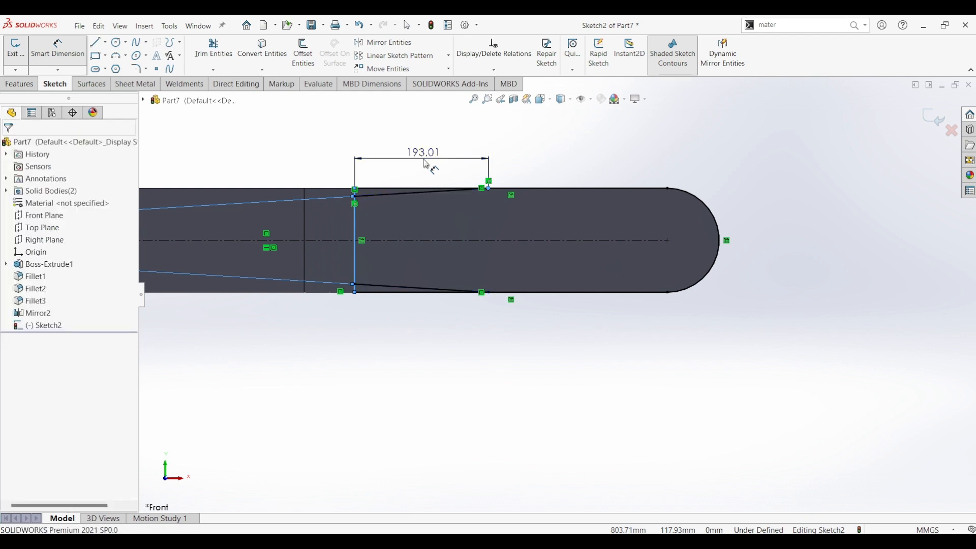
type("560")
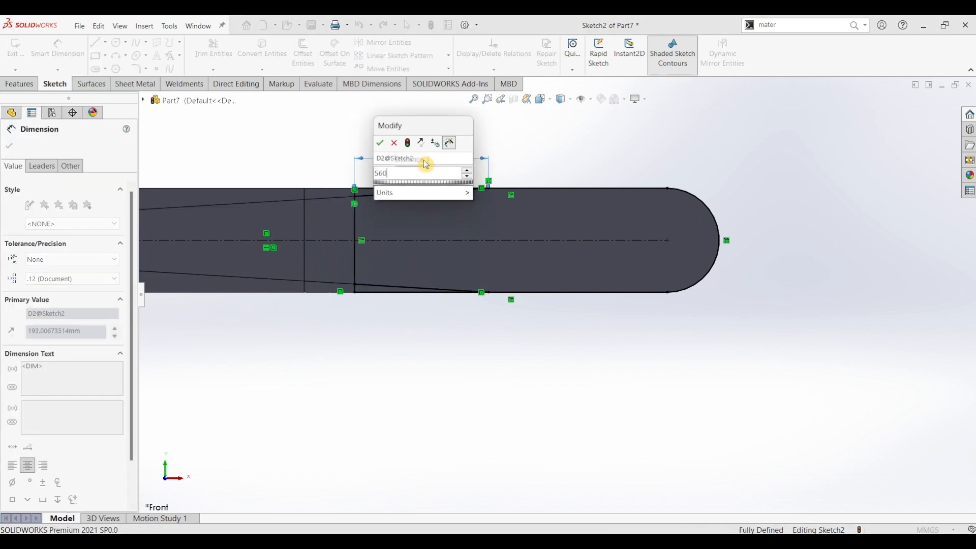
type("/2")
key("Return")
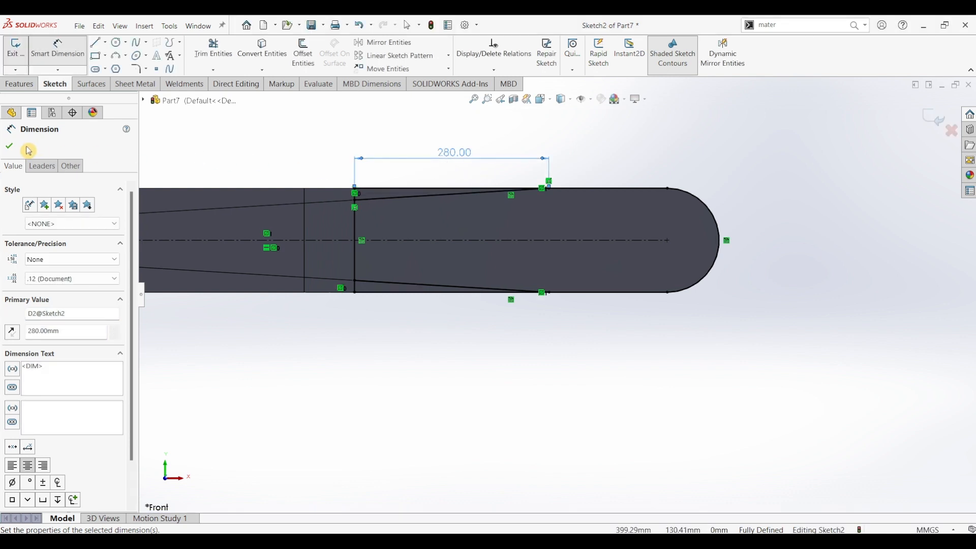
left_click(10, 148)
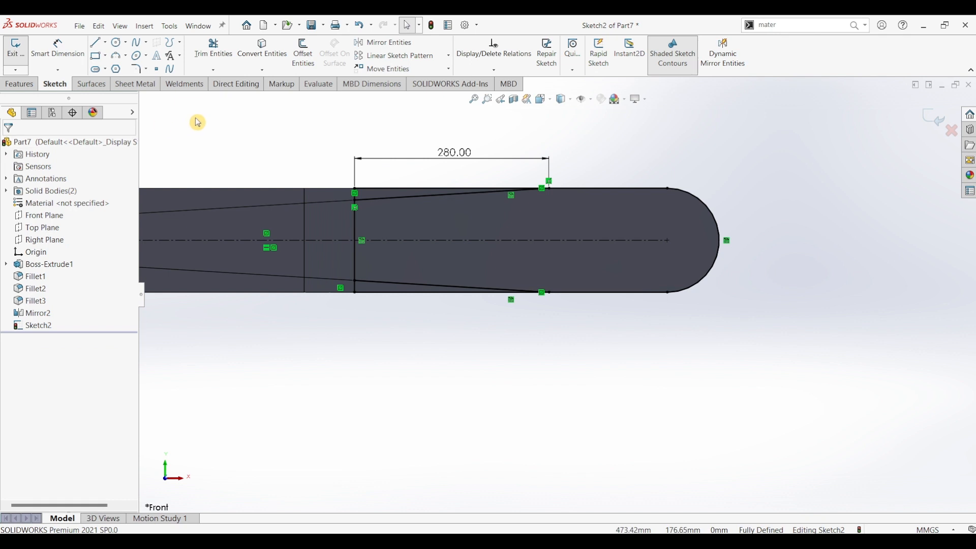
Power-trim the leftover line segments outside both slanted lines at the upper and lower corners of the profile
left_click(213, 49)
scroll(338, 187, "down", 3)
left_click_drag(516, 226, 499, 255)
scroll(506, 322, "up", 5)
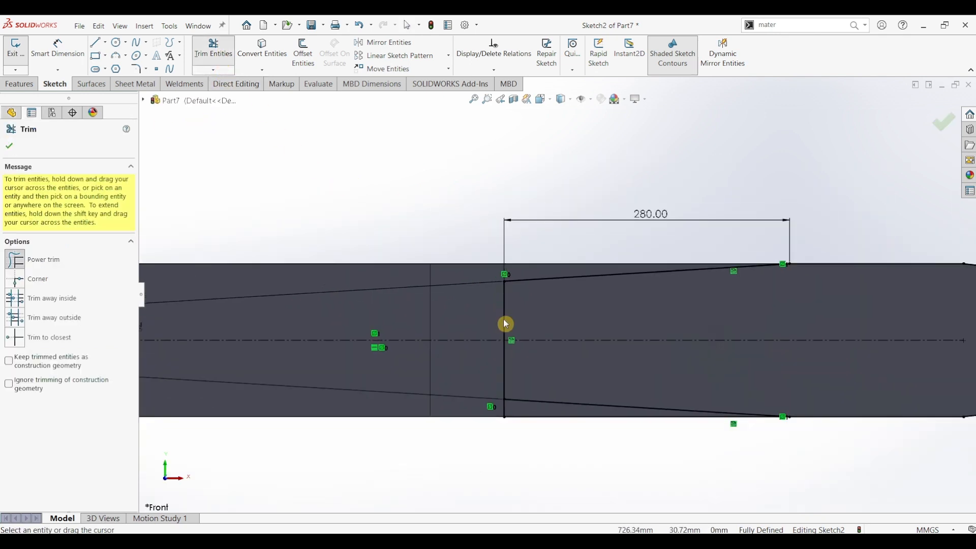
scroll(509, 356, "down", 2)
scroll(514, 392, "down", 3)
mouse_move(527, 325)
left_mouse_down()
mouse_move(560, 322)
mouse_move(587, 338)
mouse_move(592, 374)
left_mouse_up()
scroll(593, 375, "up", 5)
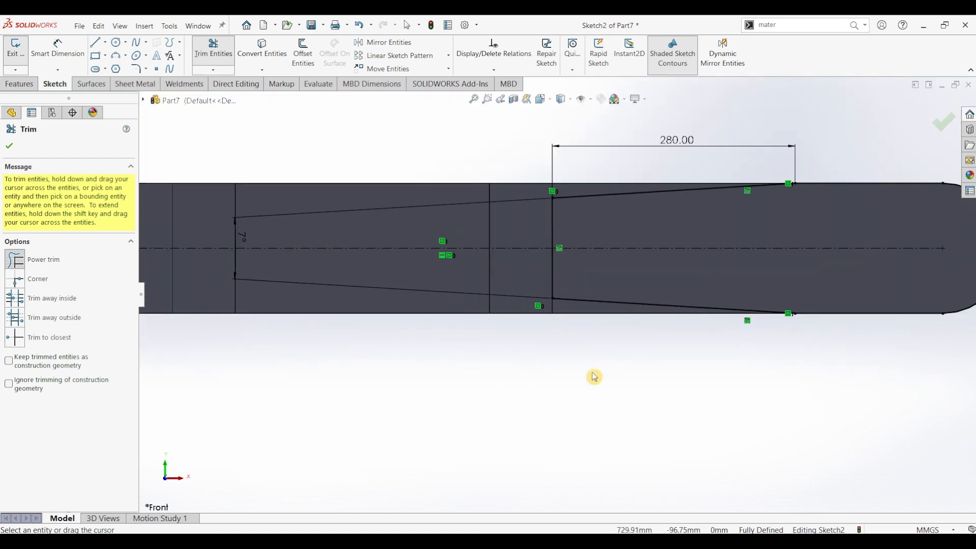
left_click(9, 146)
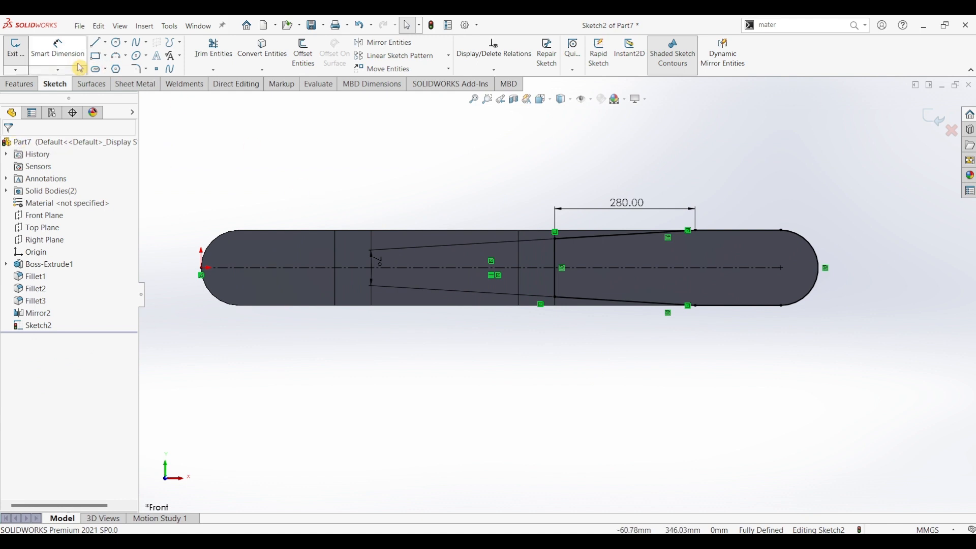
Extrude the trimmed tapered profile as a boss to a blind depth of 20 mm
left_click(20, 84)
left_click(20, 53)
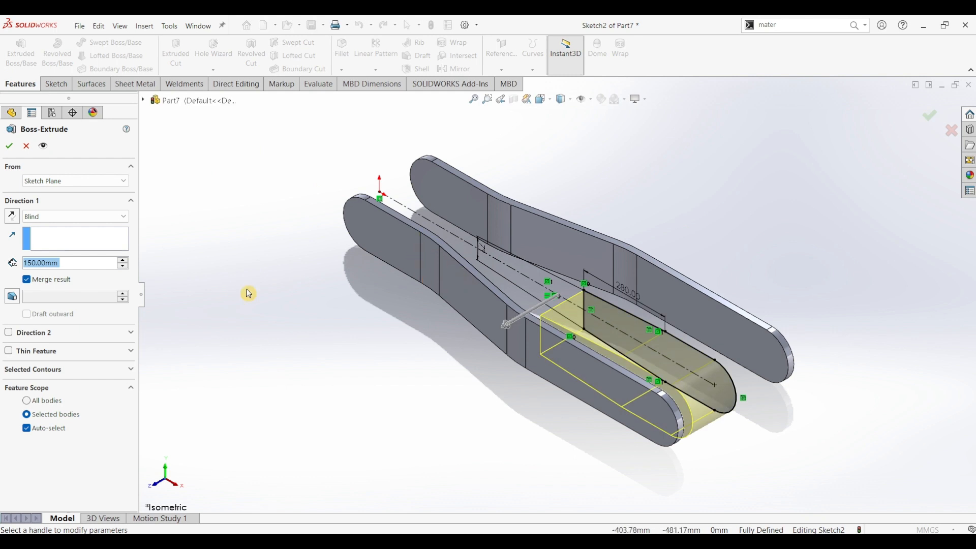
type("20")
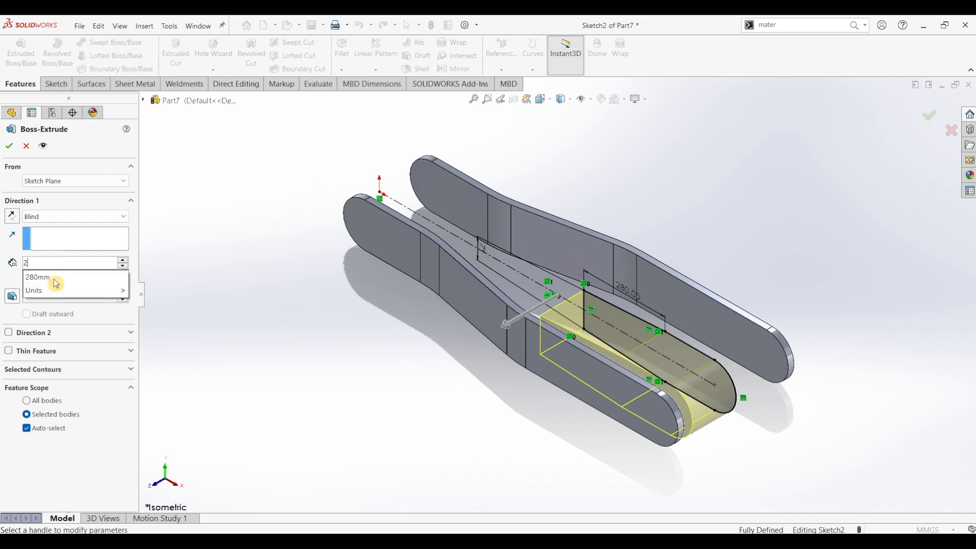
key("Return")
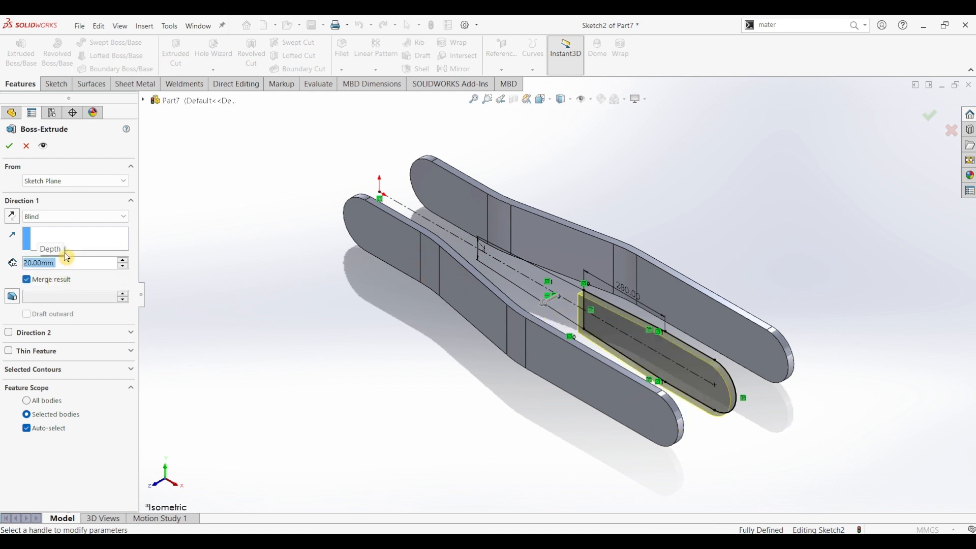
Start the extrusion at an offset of 106.66/2 from the sketch plane, giving 53.33 mm, and finish the feature
left_click(79, 183)
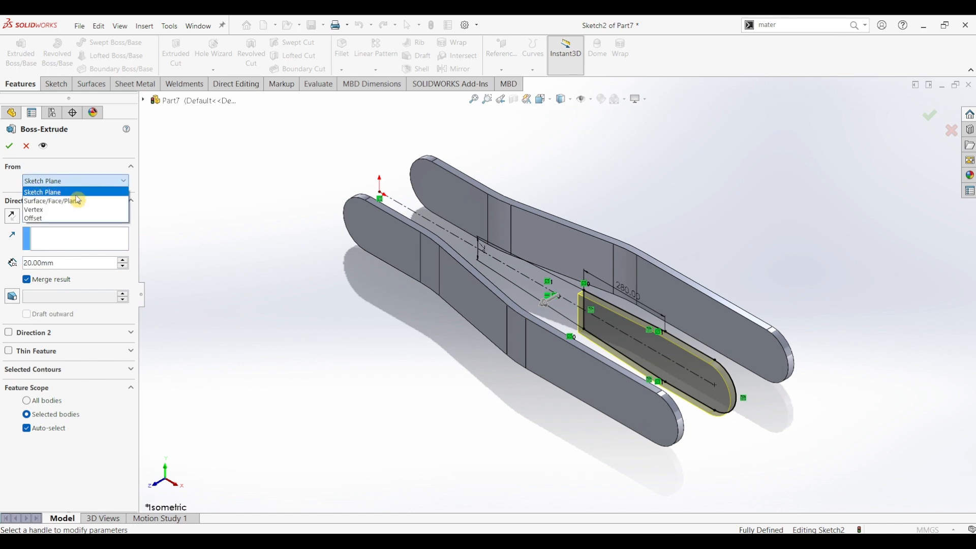
left_click(74, 218)
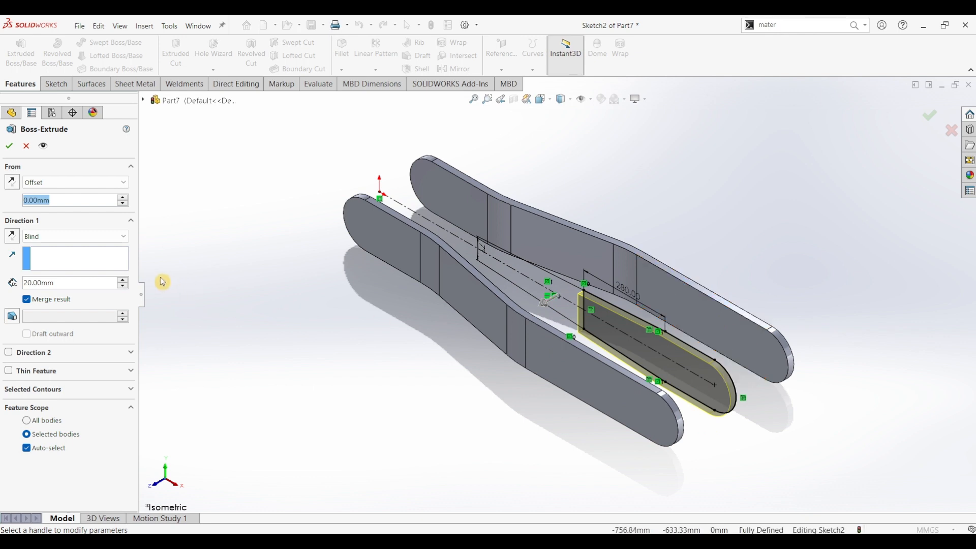
left_click(73, 261)
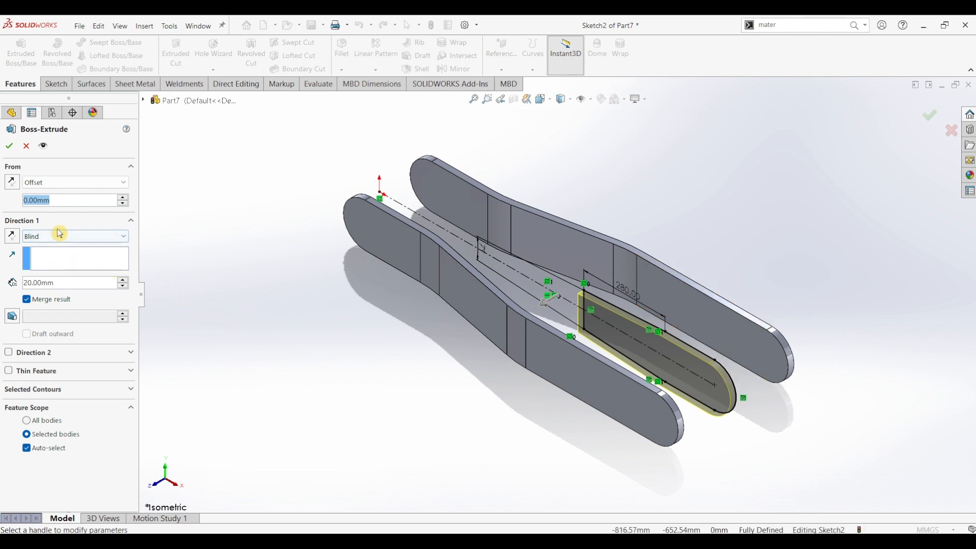
type("10")
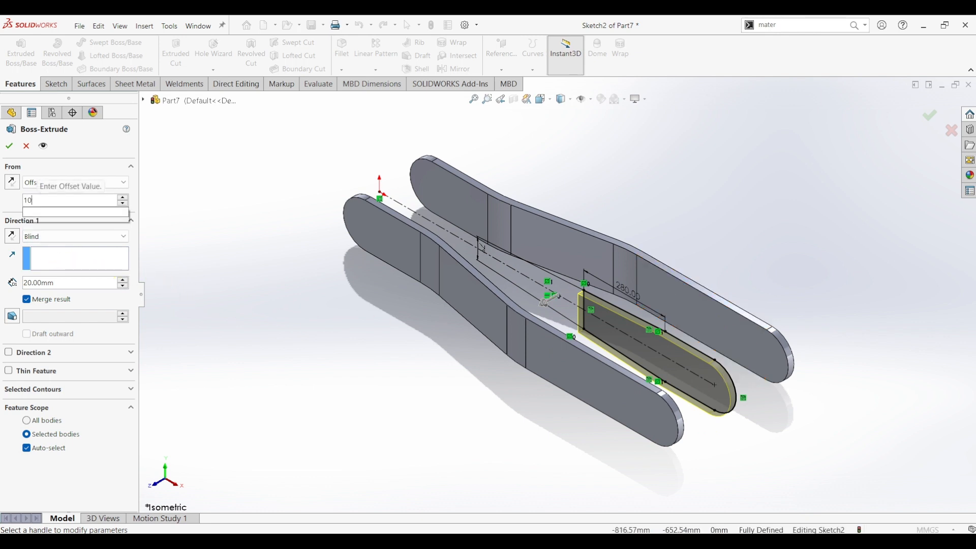
type("6.66/2")
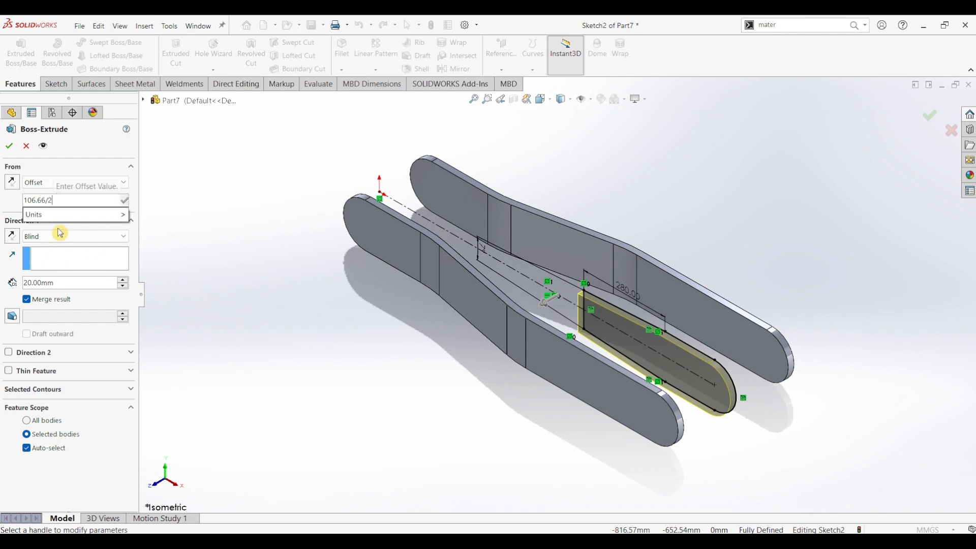
key("Return")
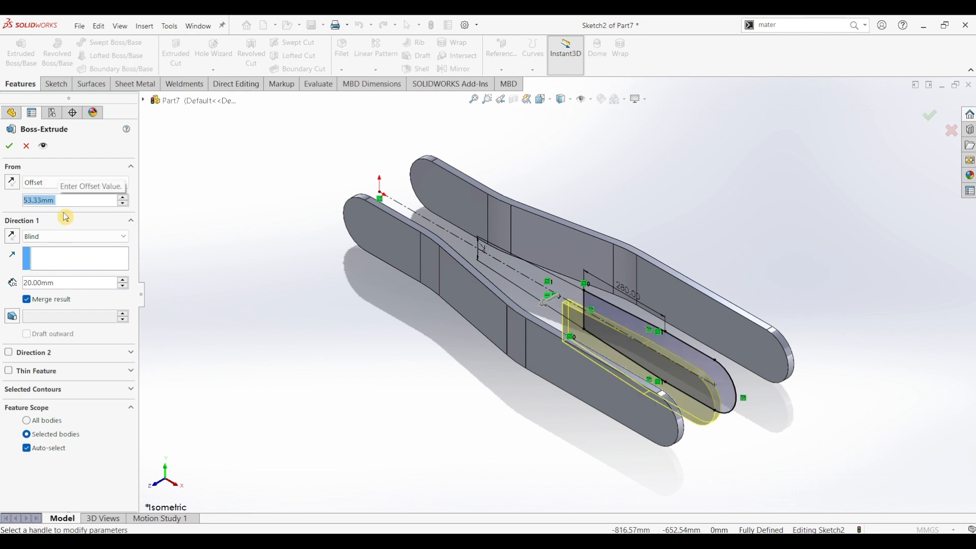
left_click(11, 149)
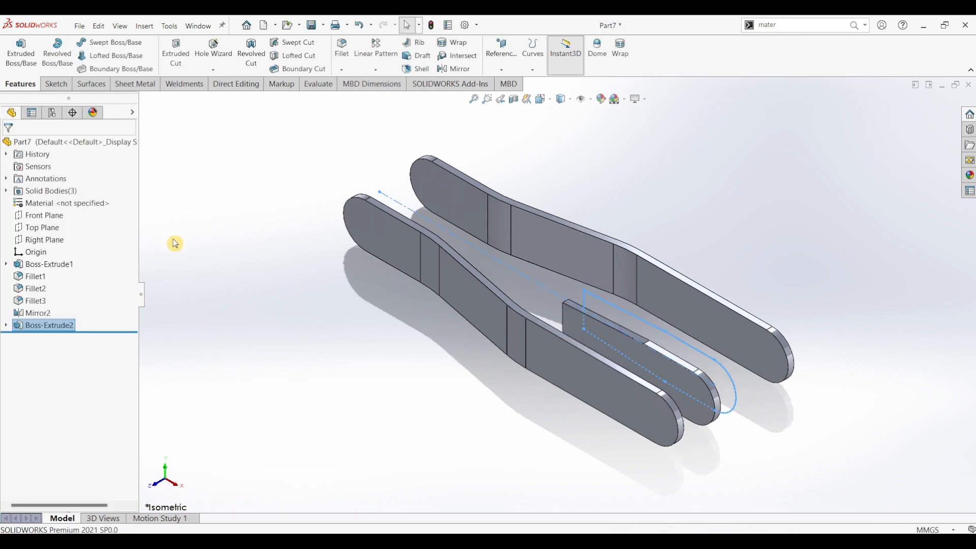
left_click(232, 287)
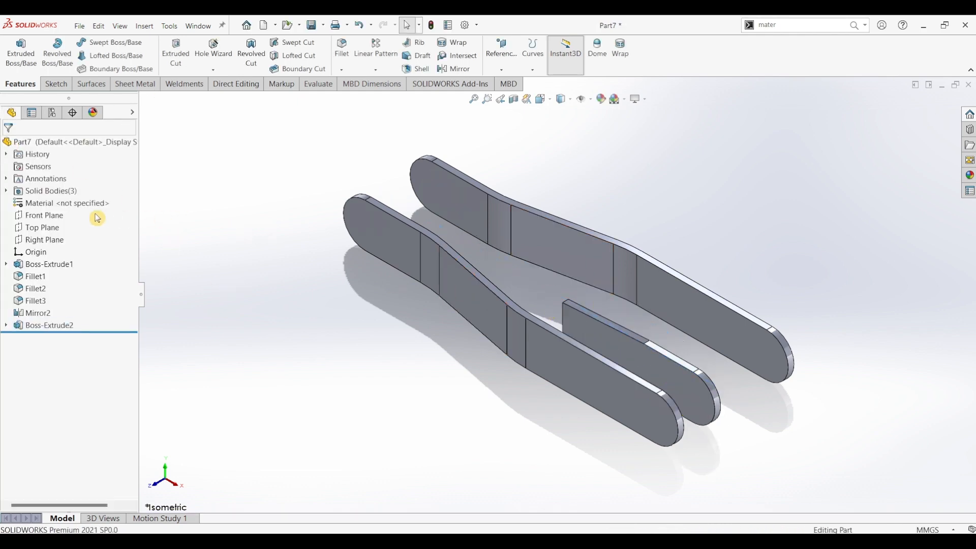
Mirror the extruded inner plate as a body about the Front Plane
left_click(43, 218)
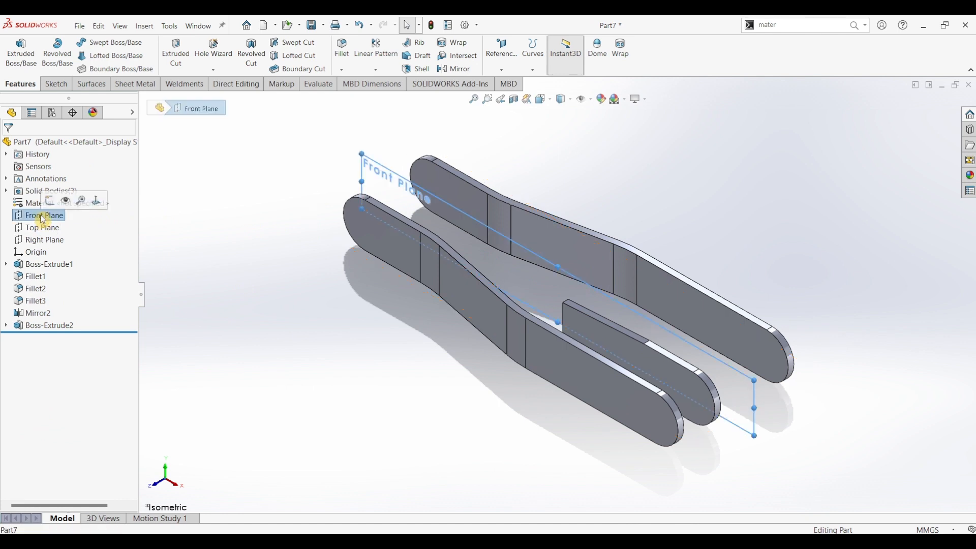
left_click(472, 72)
left_click(589, 339)
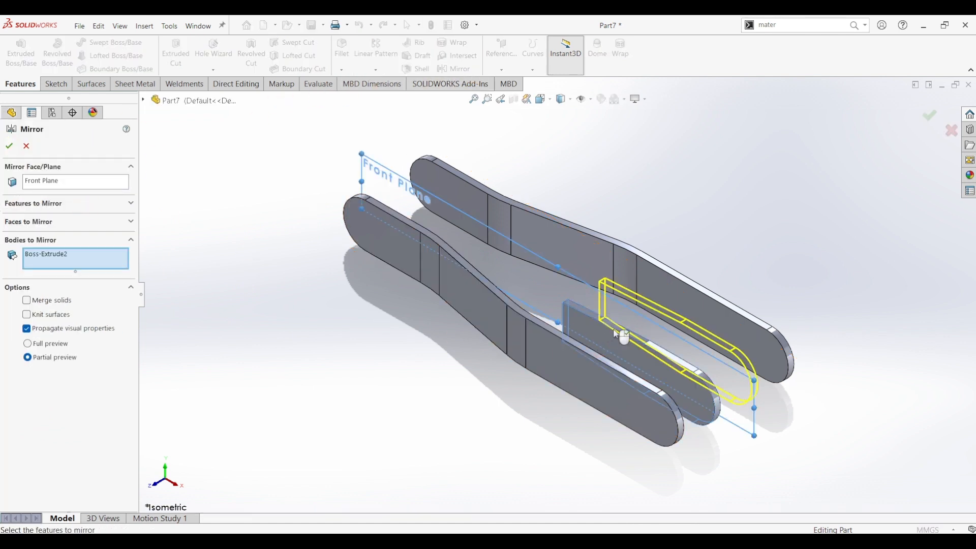
left_click(8, 147)
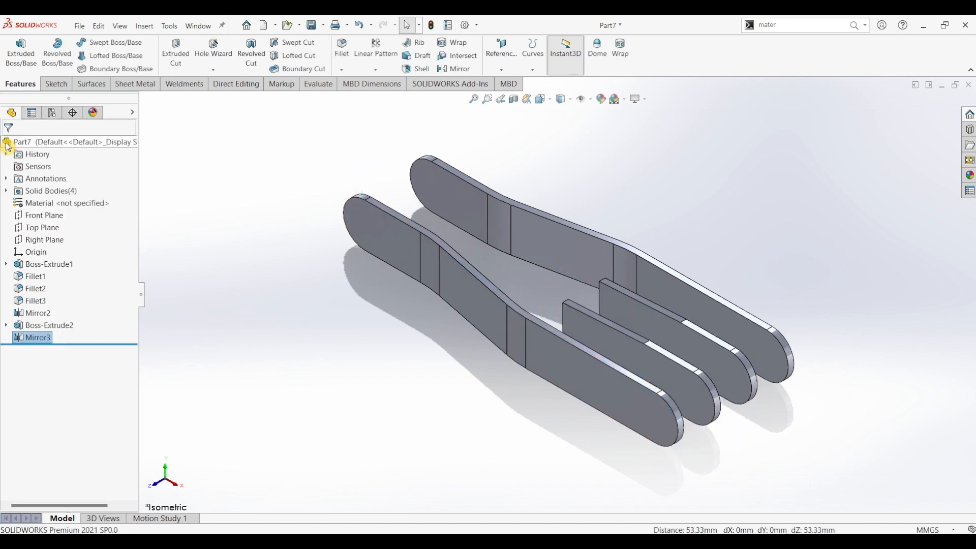
left_click(791, 216)
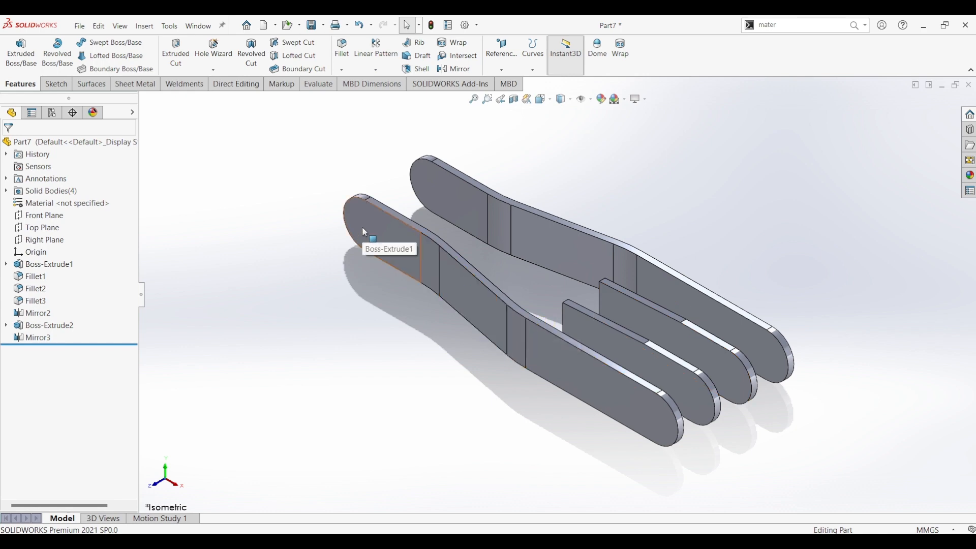
On the front arm's outer face, sketch two circles level with the origin: about 92 mm diameter at the far end, about 64 mm near the origin
left_click(635, 410)
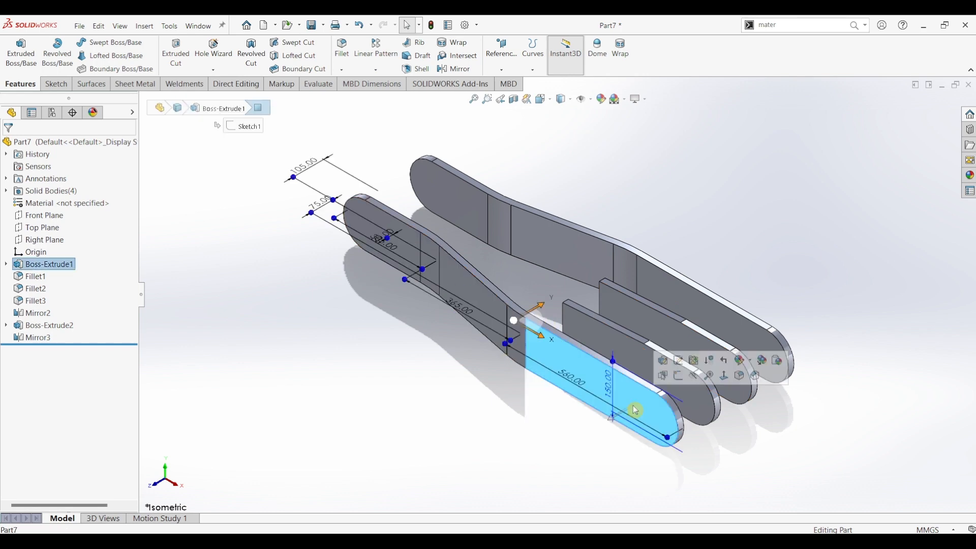
left_click(55, 84)
left_click(19, 51)
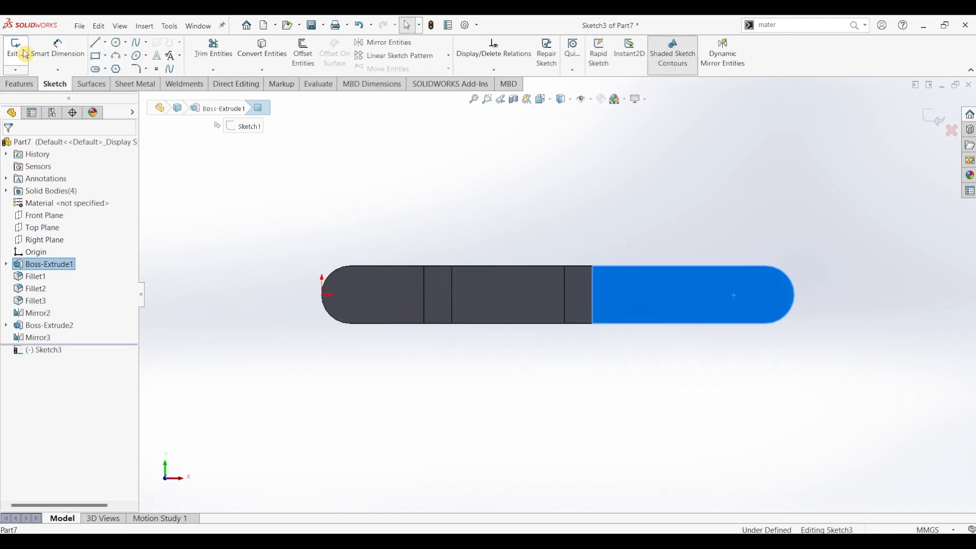
left_click(116, 42)
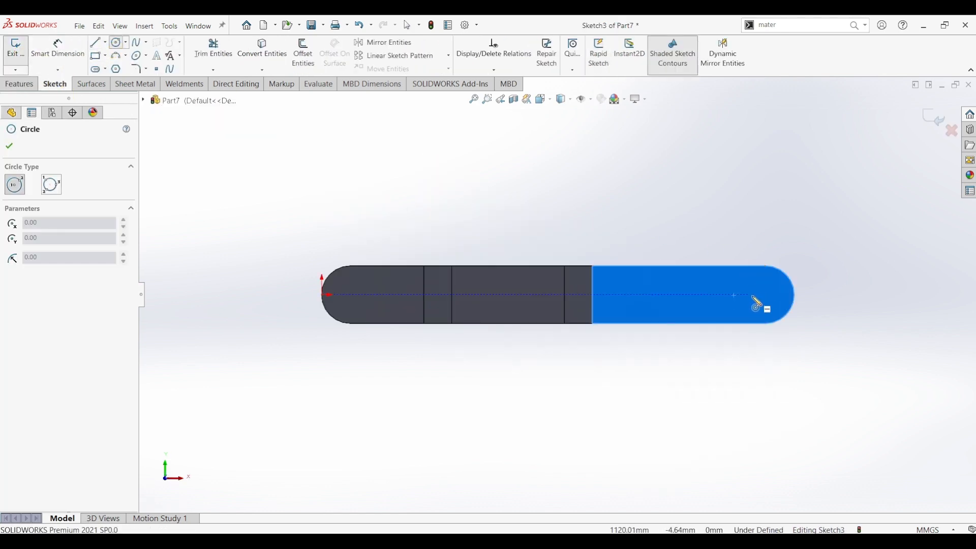
left_click_drag(753, 296, 761, 312)
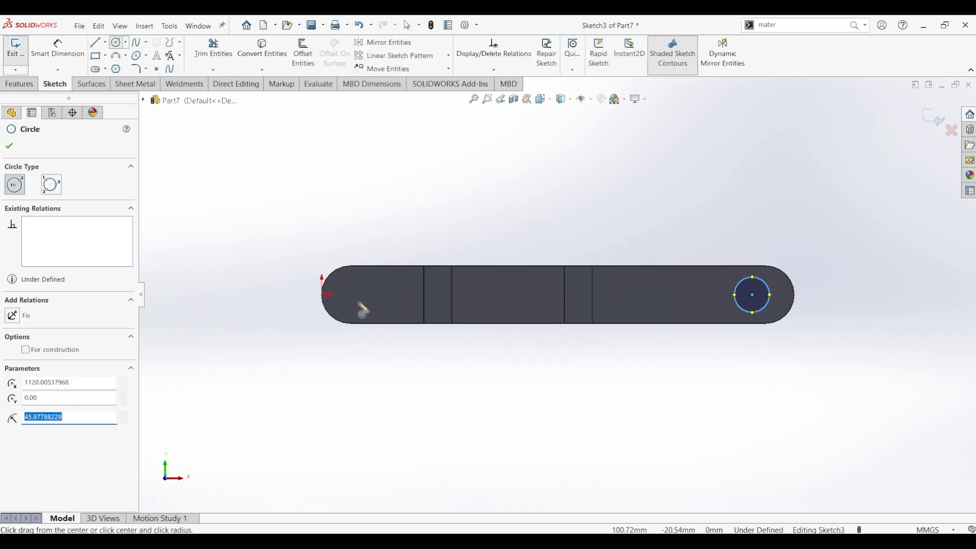
left_click_drag(354, 295, 365, 307)
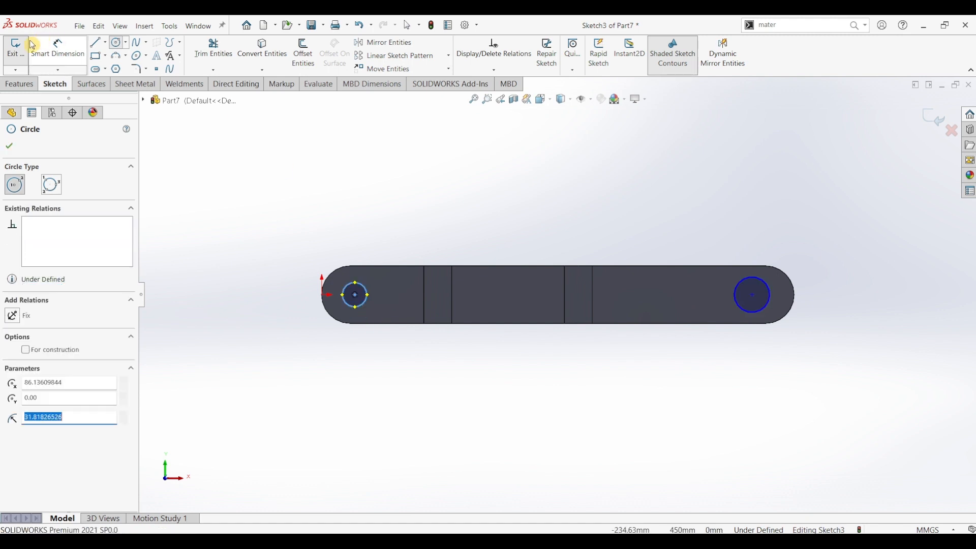
Dimension the diameter of the circle at the far end of the arm as 75 mm
left_click(57, 48)
left_click(766, 283)
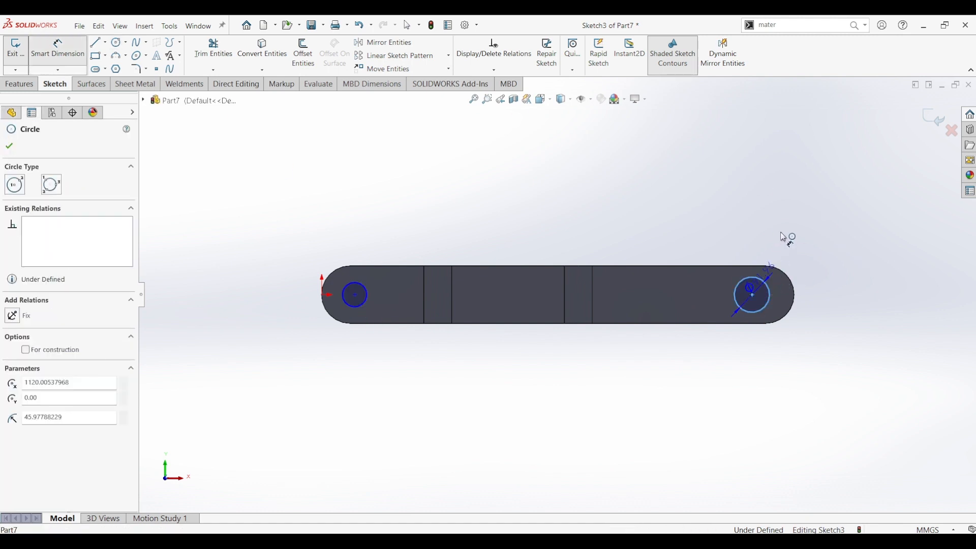
left_click(783, 237)
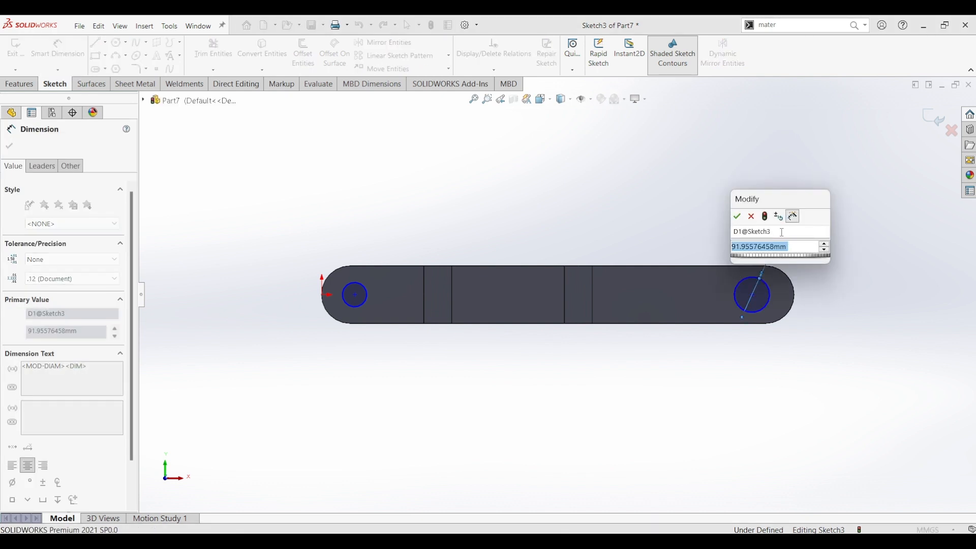
type("7")
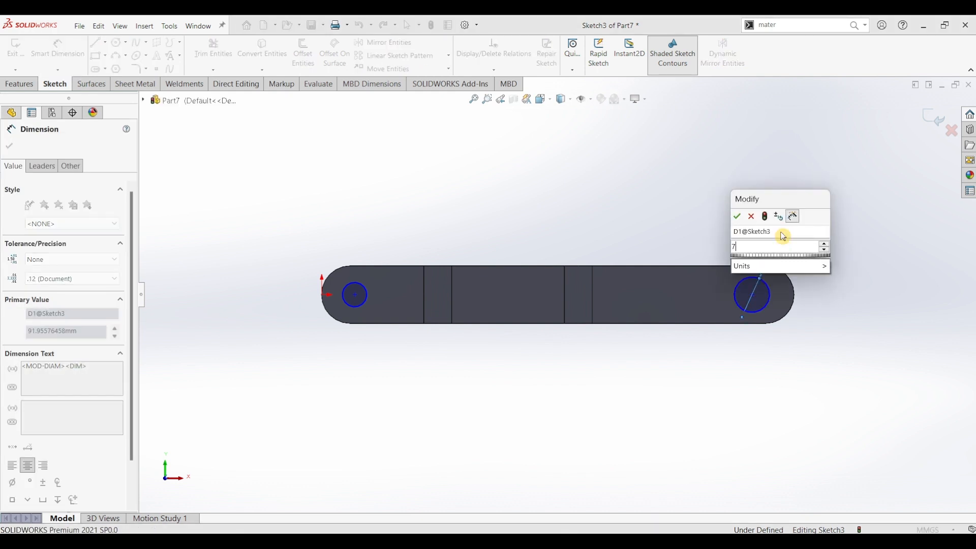
type("5")
key("Return")
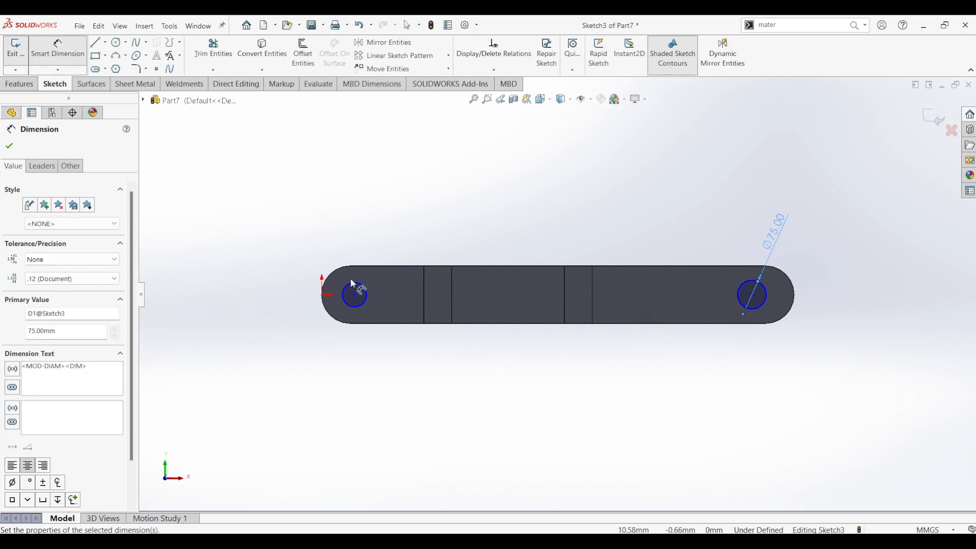
Dimension the diameter of the circle nearest the origin as 75 mm
left_click(355, 288)
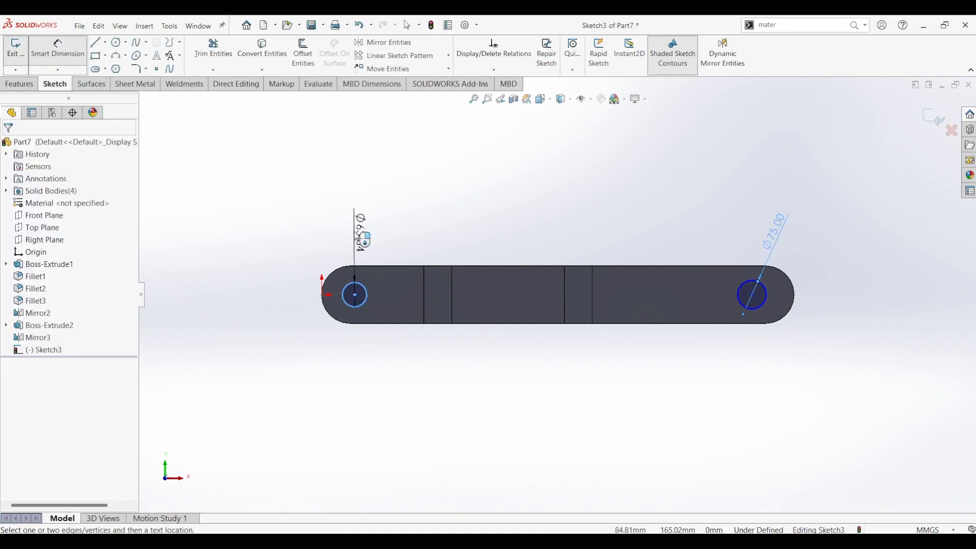
left_click(358, 227)
type("75")
key("Return")
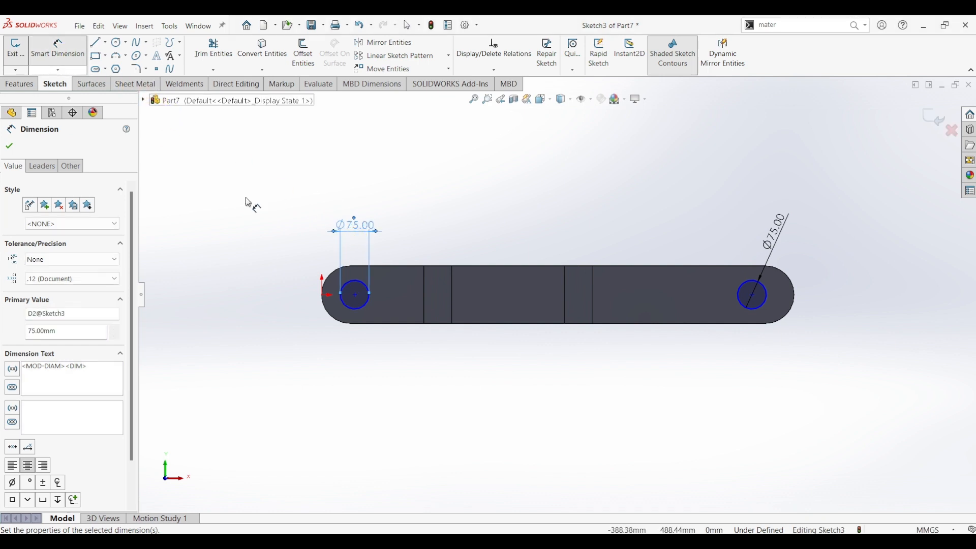
left_click(356, 296)
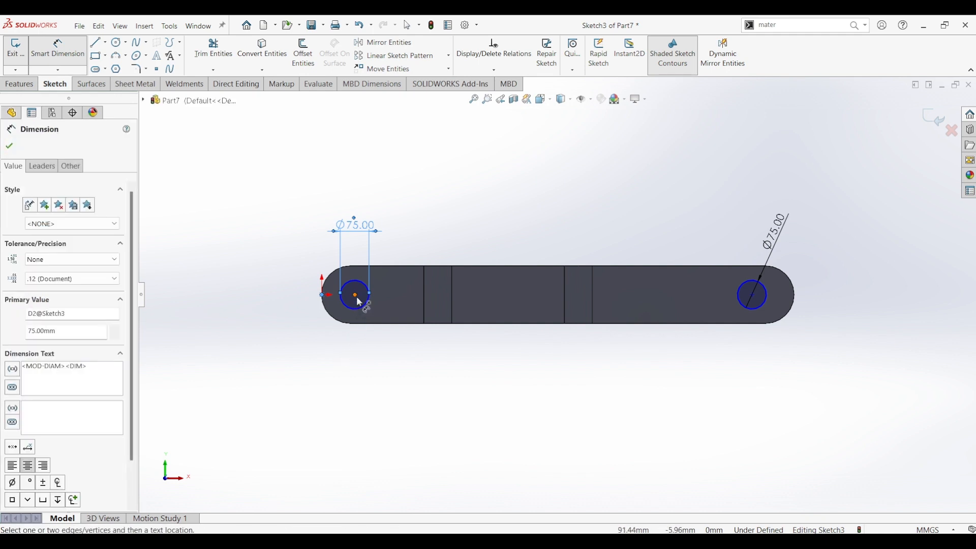
left_click(398, 354)
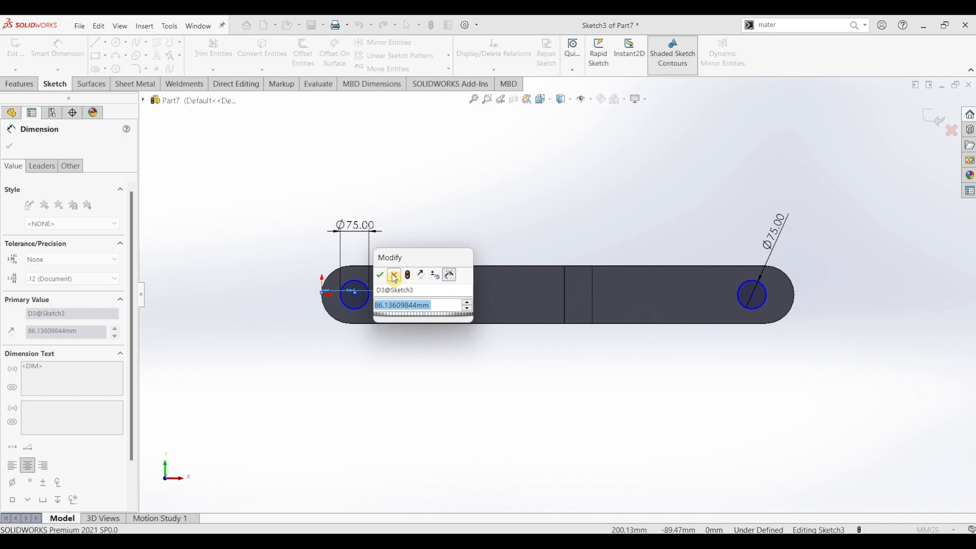
left_click(385, 361)
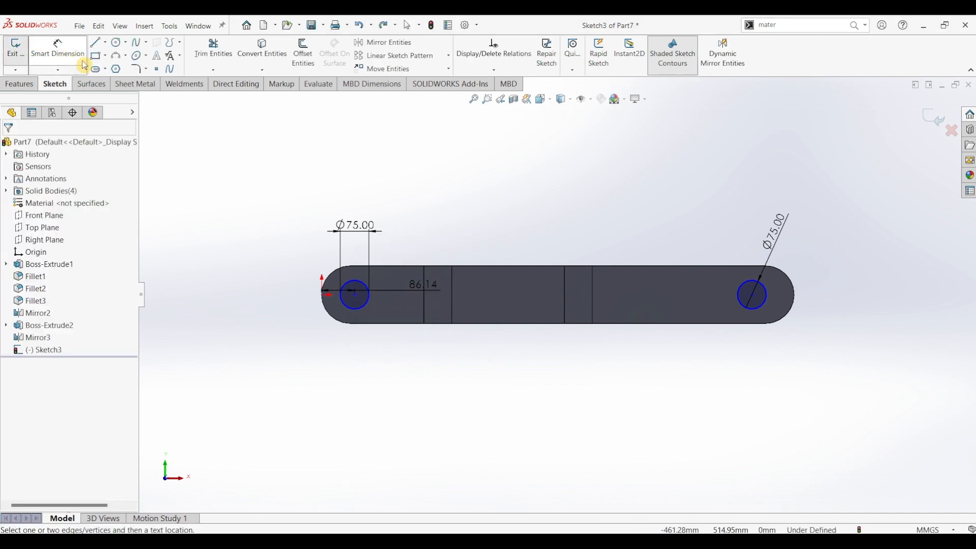
key("ctrl+z")
key("Escape")
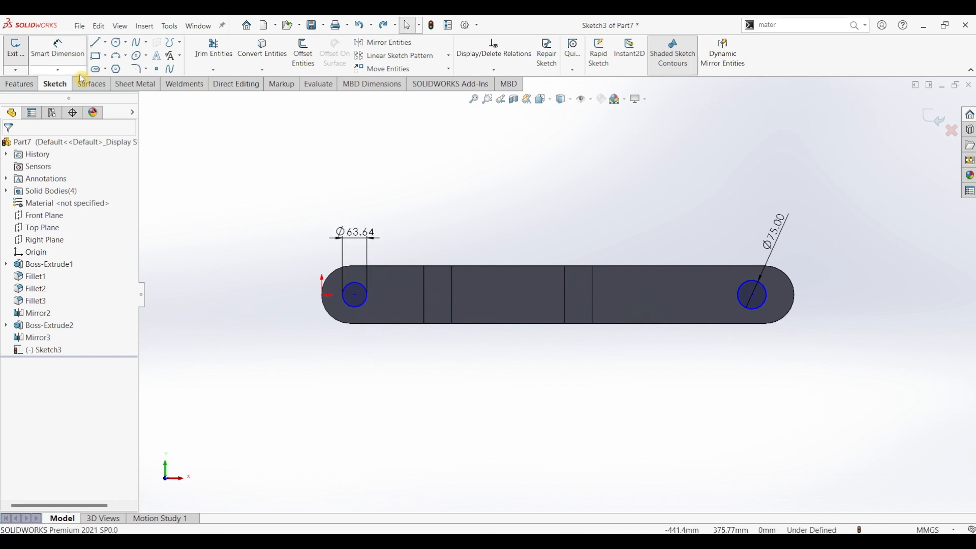
Set the diameter of the circle nearest the origin to 75 mm and its centre's distance from the nearest vertical bend edge to 120 mm
double_click(355, 235)
left_click(348, 226)
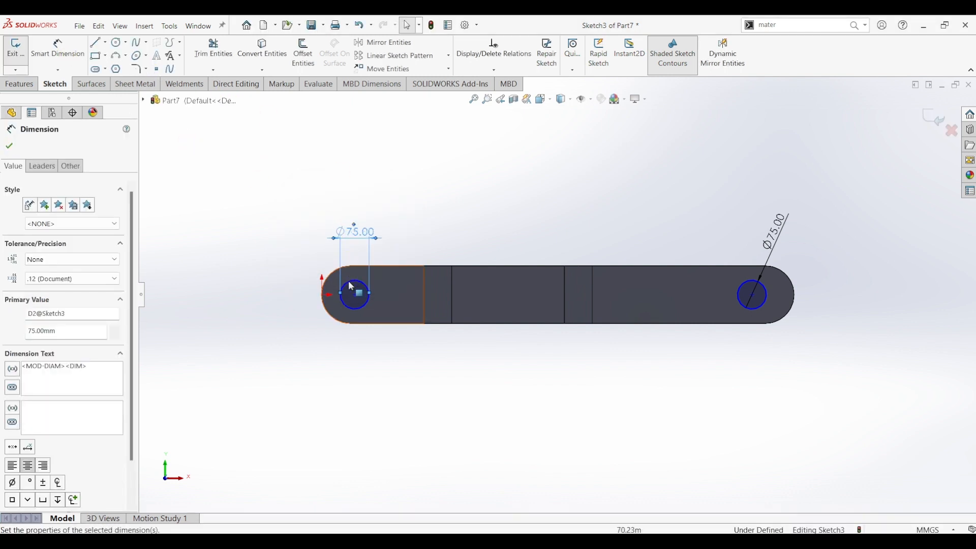
left_click(59, 51)
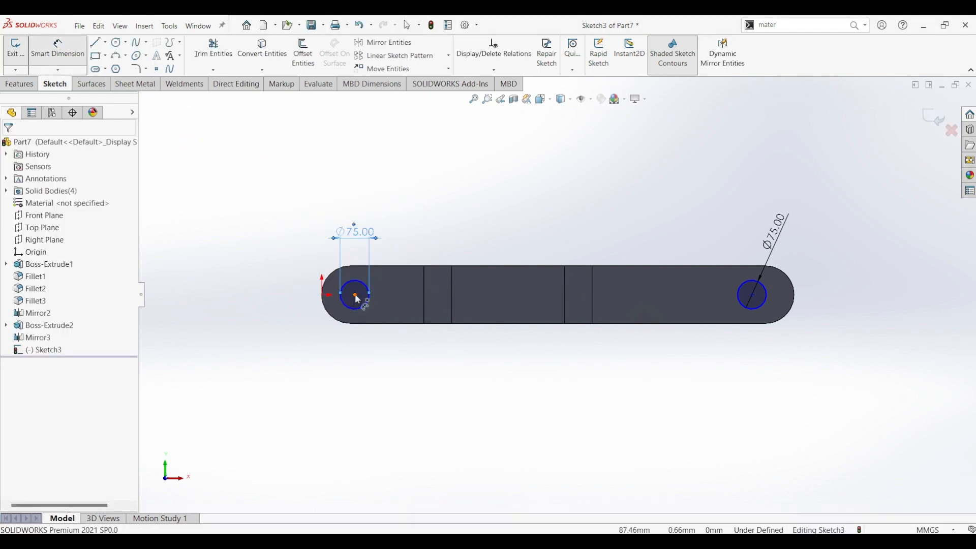
left_click(356, 296)
left_click(424, 303)
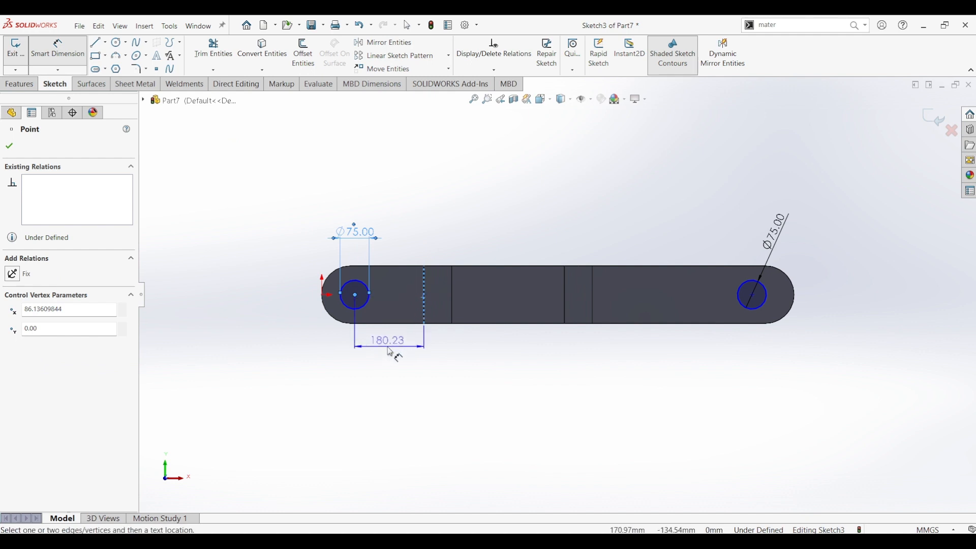
left_click(390, 351)
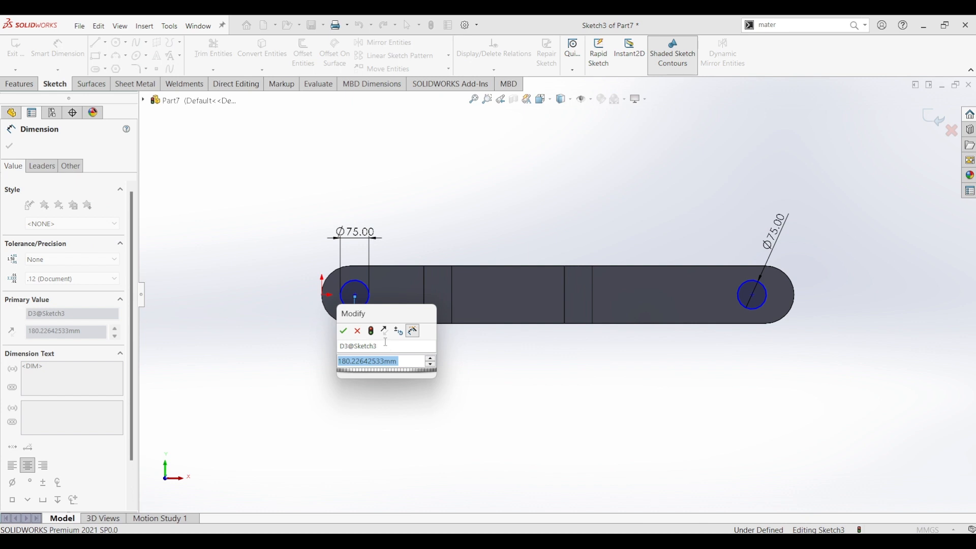
type("120")
key("Return")
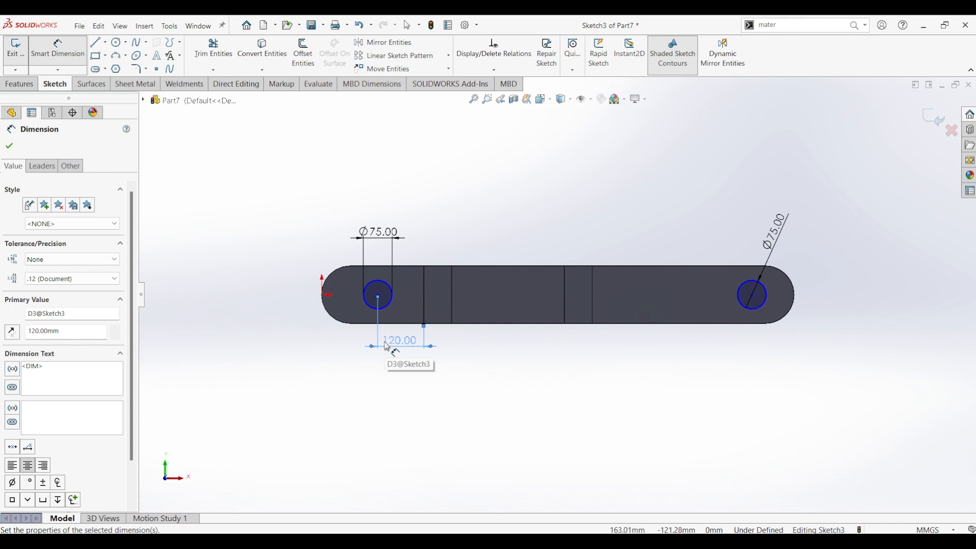
Set the distance from the centre of the circle nearest the origin to the nearest vertical bend edge to 190 mm
double_click(404, 342)
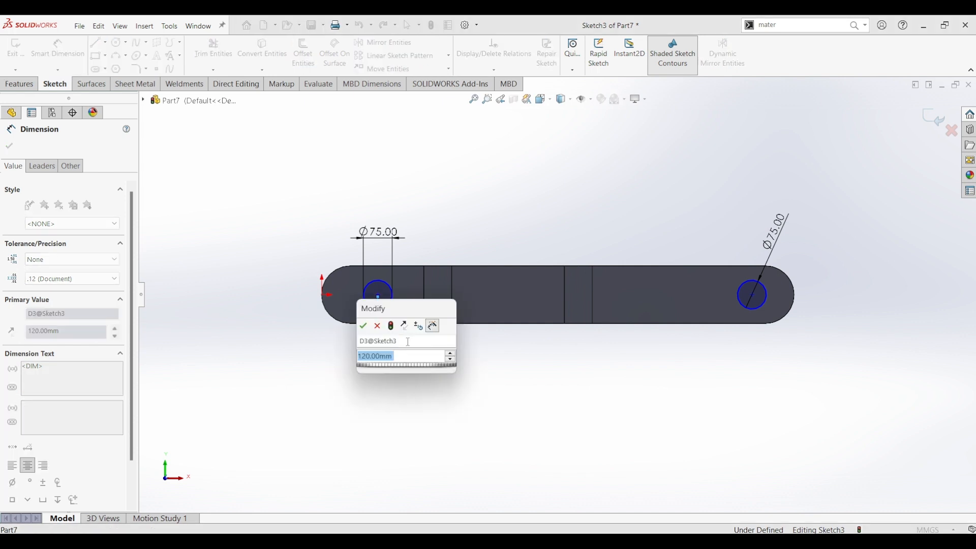
type("190")
key("Return")
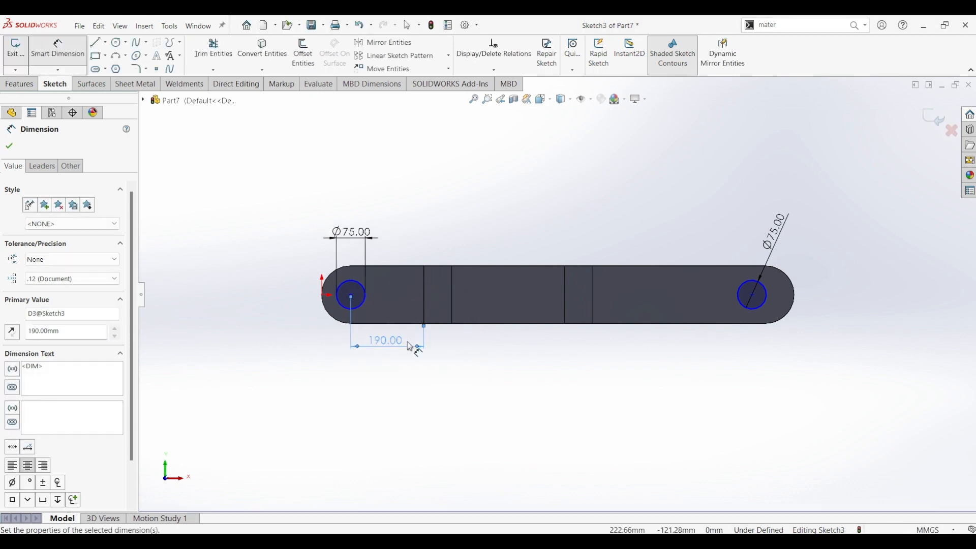
Dimension the far circle's centre as 410 mm horizontally from the inner plate's end edge, and return to a view normal to the sketch
left_click(756, 298)
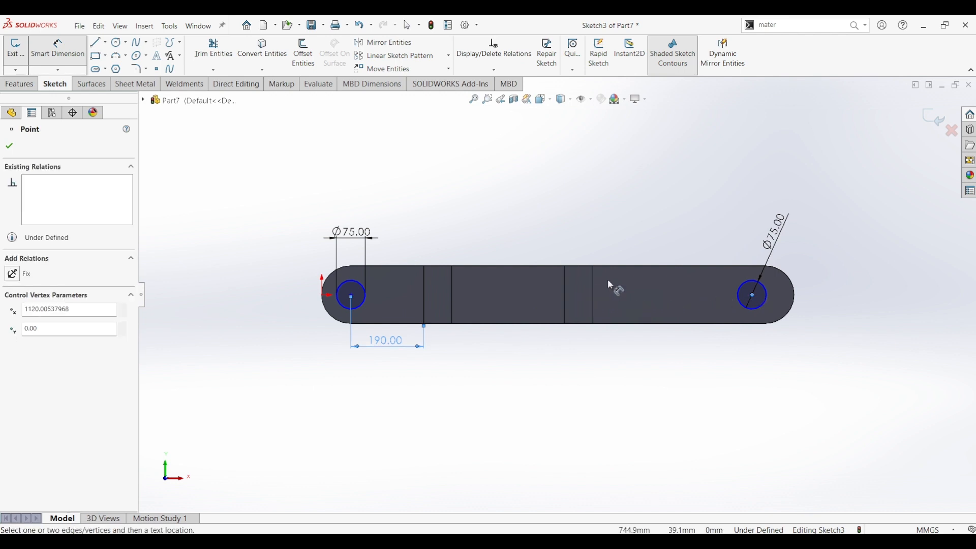
middle_click_drag(610, 285, 595, 277)
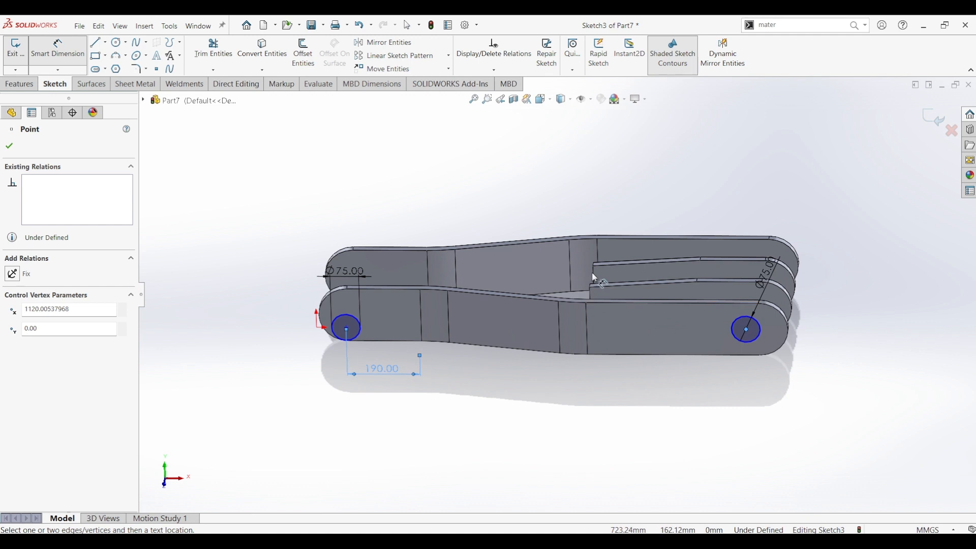
left_click(592, 305)
left_click(746, 329)
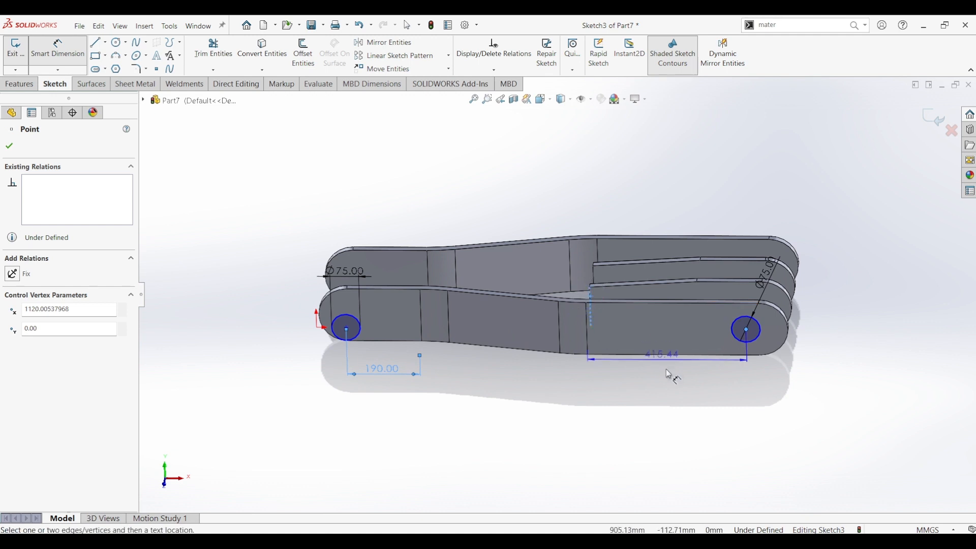
left_click(667, 370)
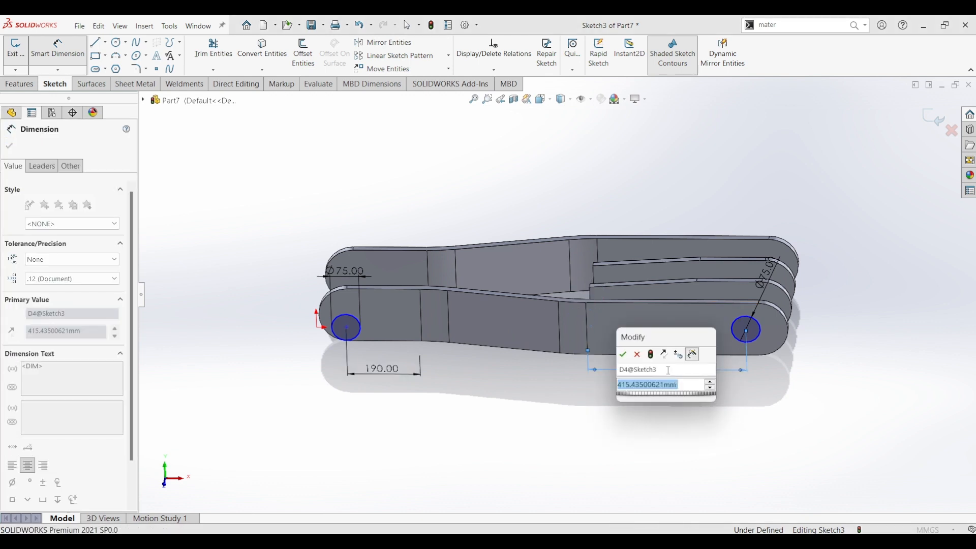
type("410")
key("Return")
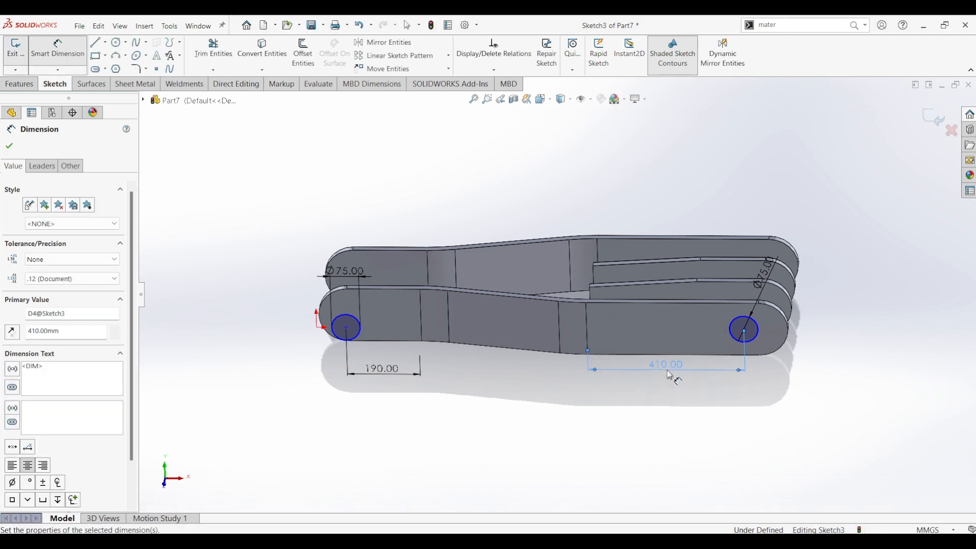
key("ctrl+8")
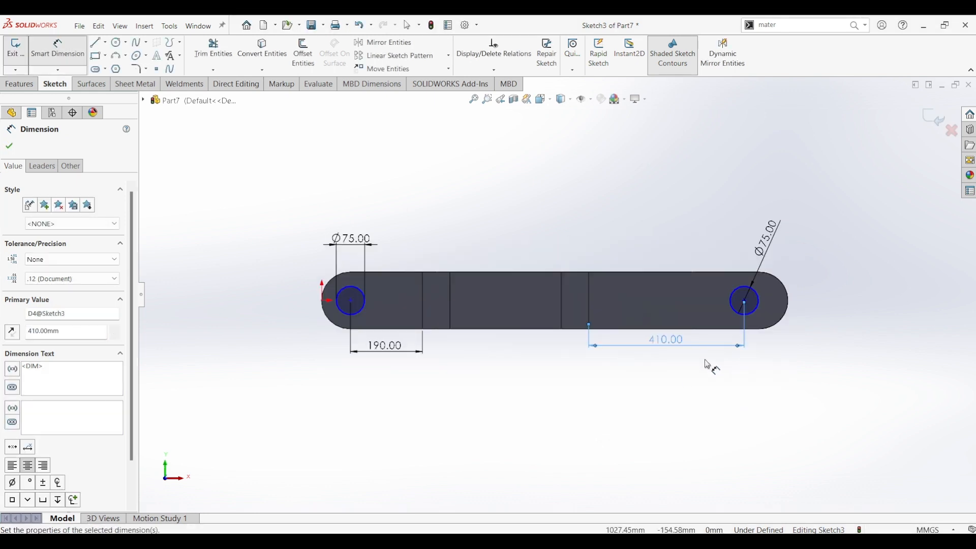
Add a horizontal relation between the origin and the centre of the circle nearest to it
key("Escape")
scroll(417, 316, "down", 3)
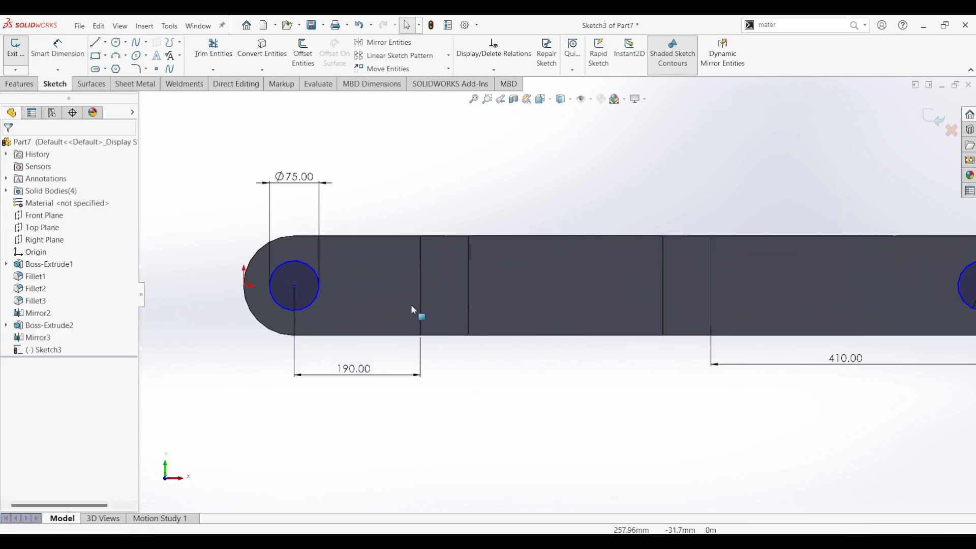
left_click(245, 286)
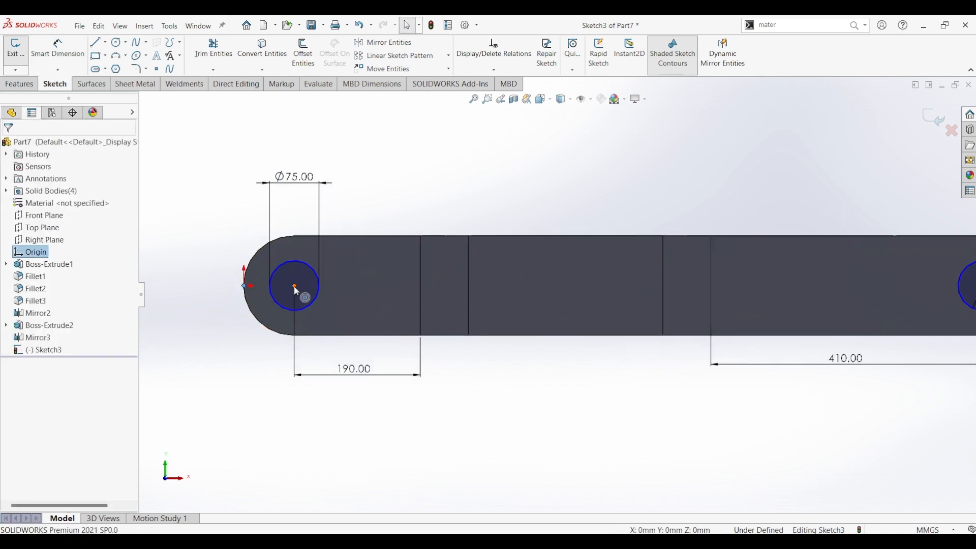
left_click(295, 286, "ctrl")
left_click(330, 253)
key("f")
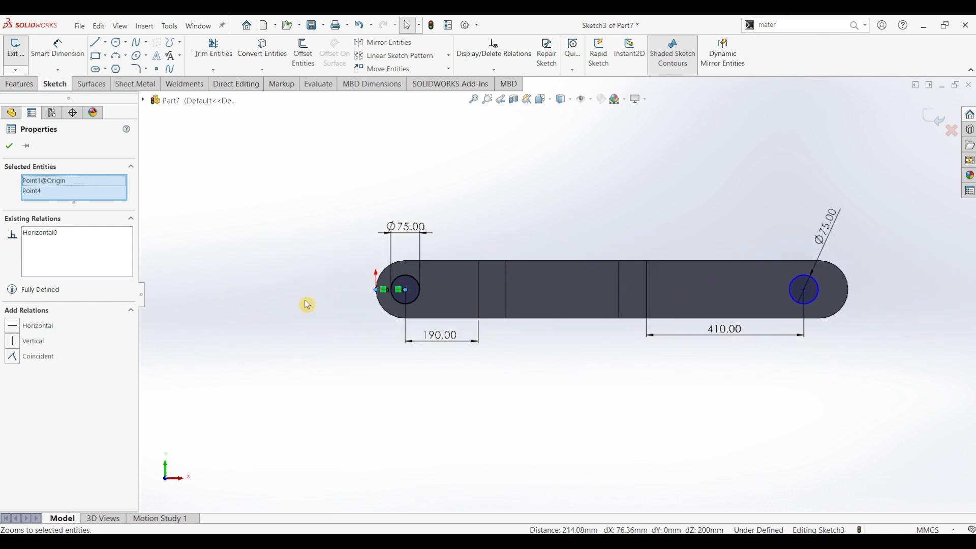
Add a horizontal relation between the origin and the centre of the circle at the far end of the arm
left_click(377, 291)
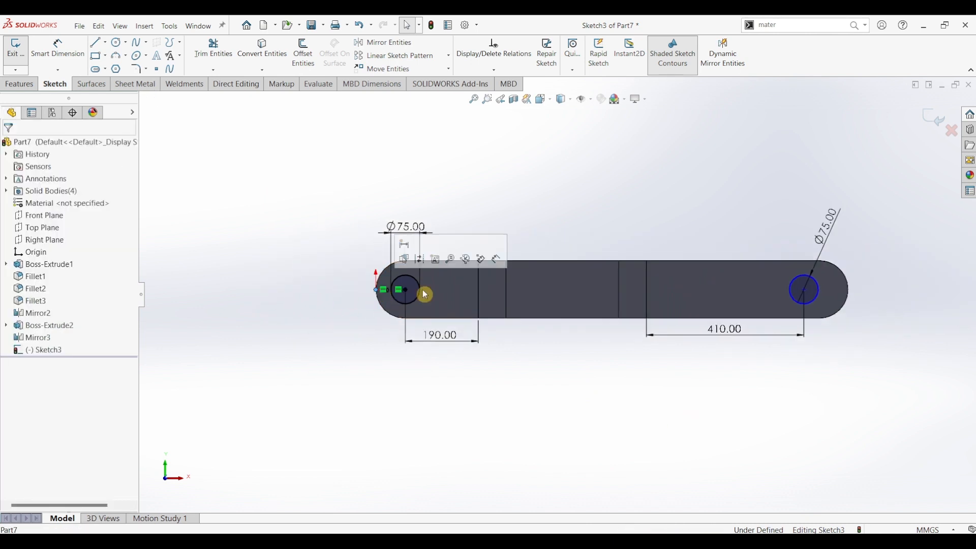
left_click(804, 289, "ctrl")
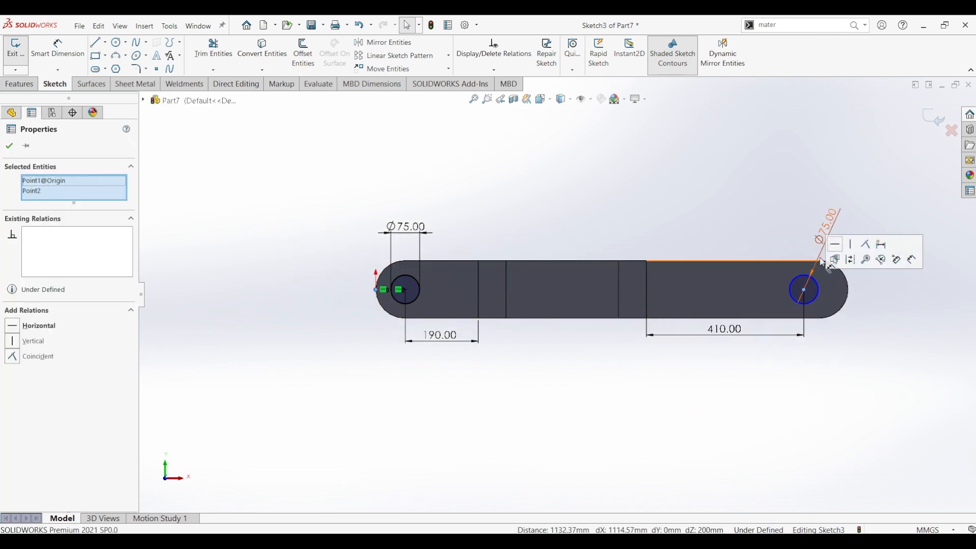
left_click(834, 245)
left_click(770, 215)
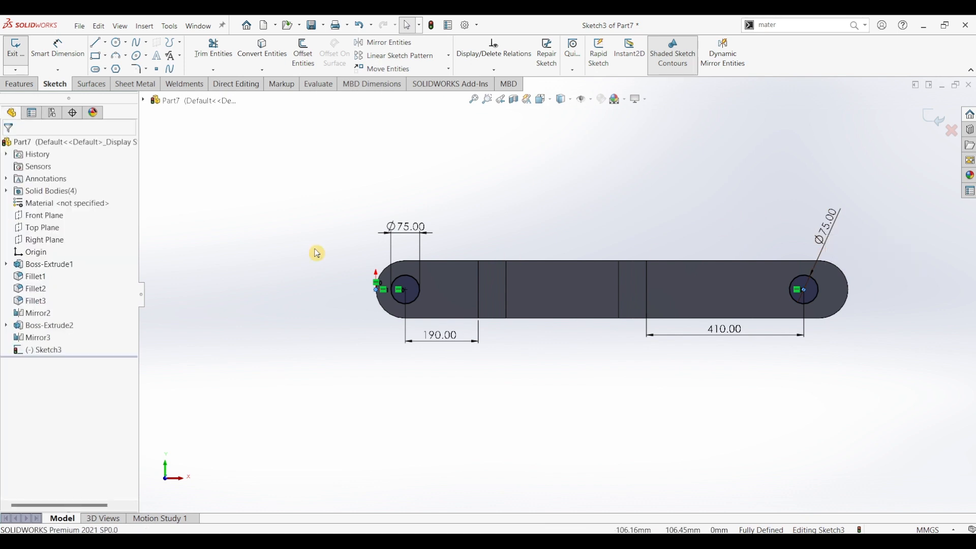
Extrude-cut both 75 mm circles Through All to make the end holes in all the arms and inner plates
left_click(22, 85)
left_click(176, 54)
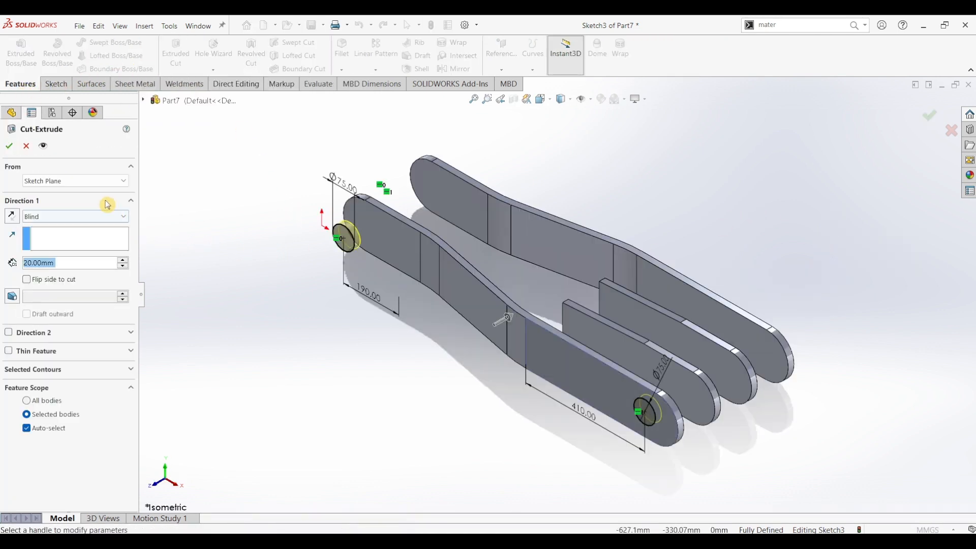
left_click(66, 217)
left_click(60, 237)
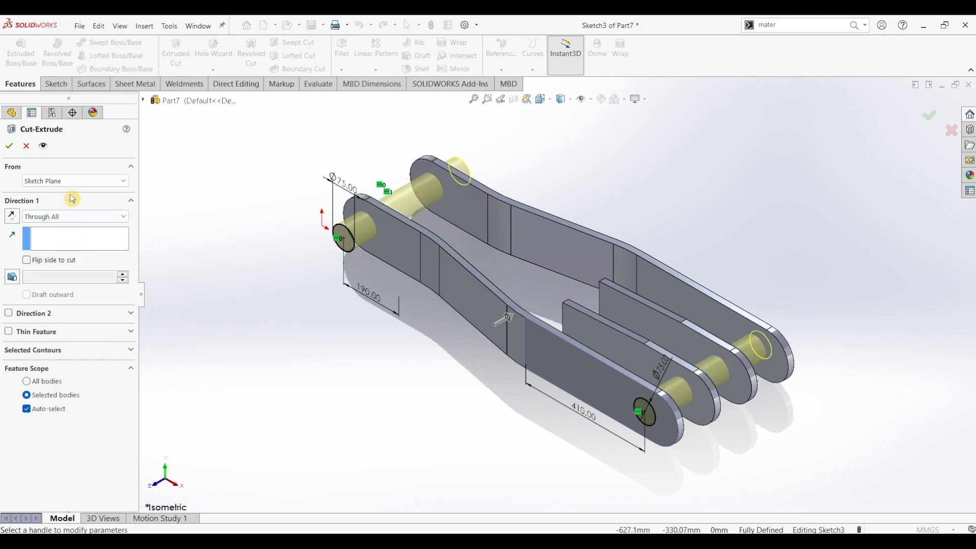
left_click(10, 147)
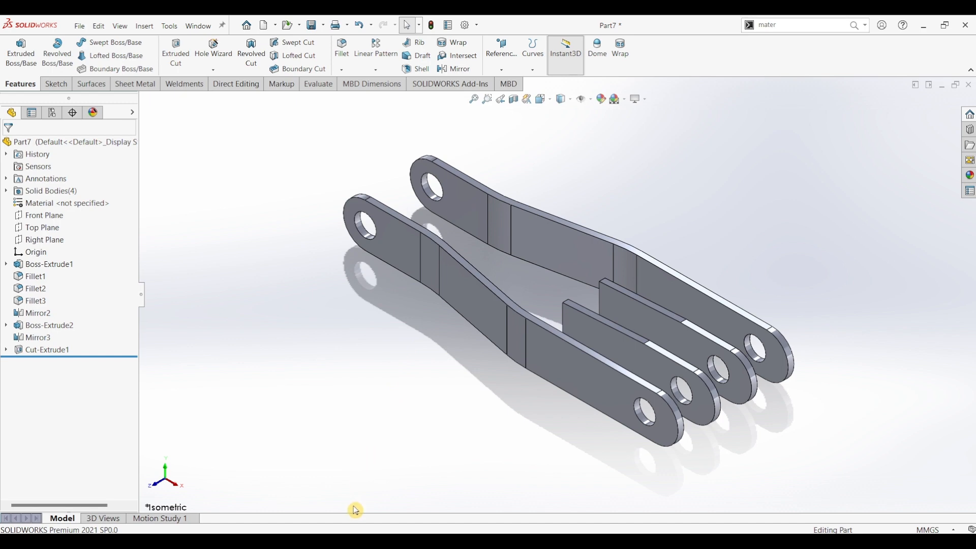
Check the Part No 126 drawing in the PDF viewer, and start a new sketch on the Top Plane in SOLIDWORKS
key("alt+Tab")
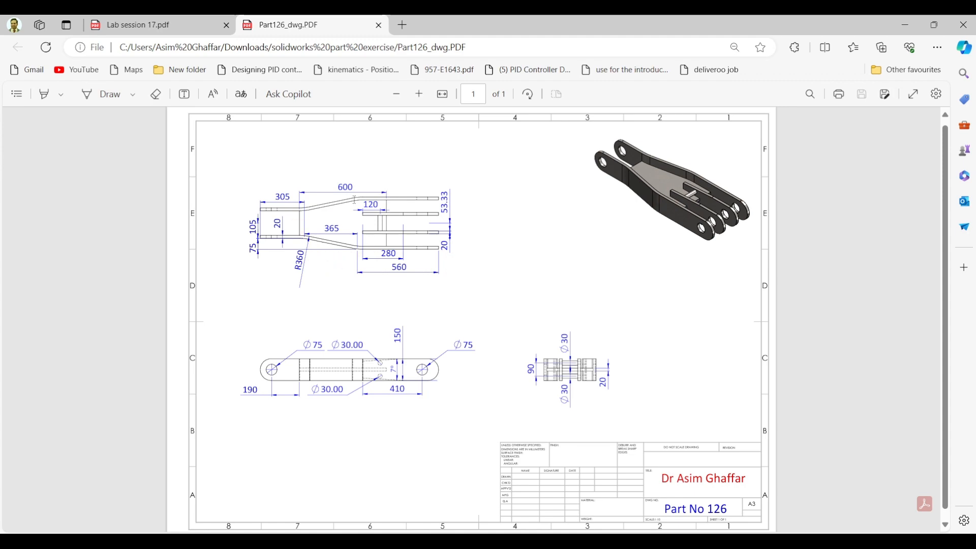
left_click(906, 25)
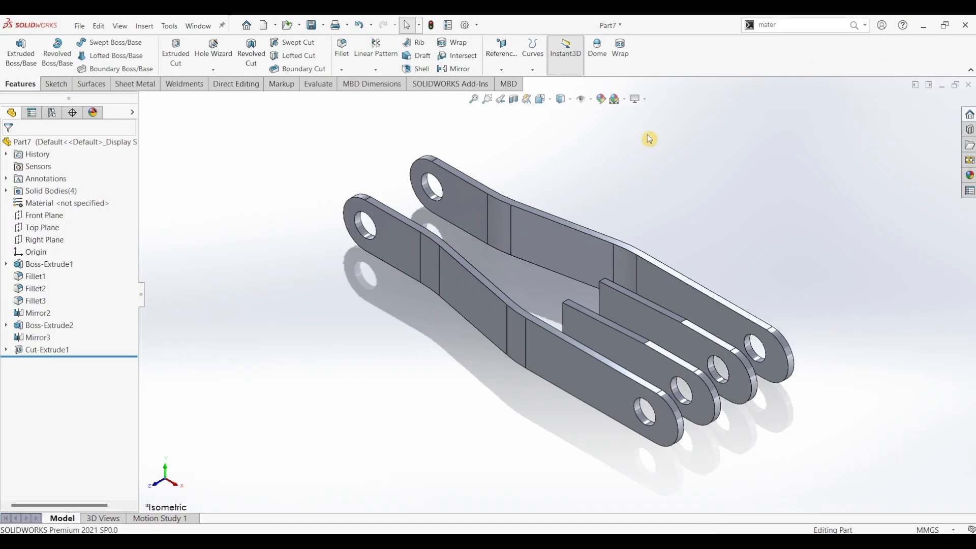
left_click(42, 228)
left_click(56, 84)
left_click(18, 48)
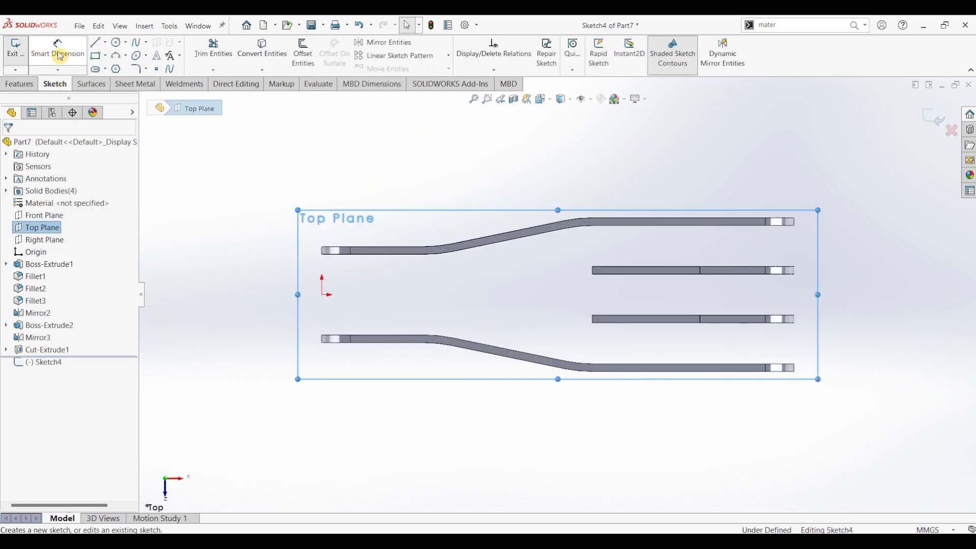
Sketch two vertical lines between the outer arms' inner edges: 210 mm long at the bend nearest the origin, about 360 mm long across the inner plates
left_click(95, 43)
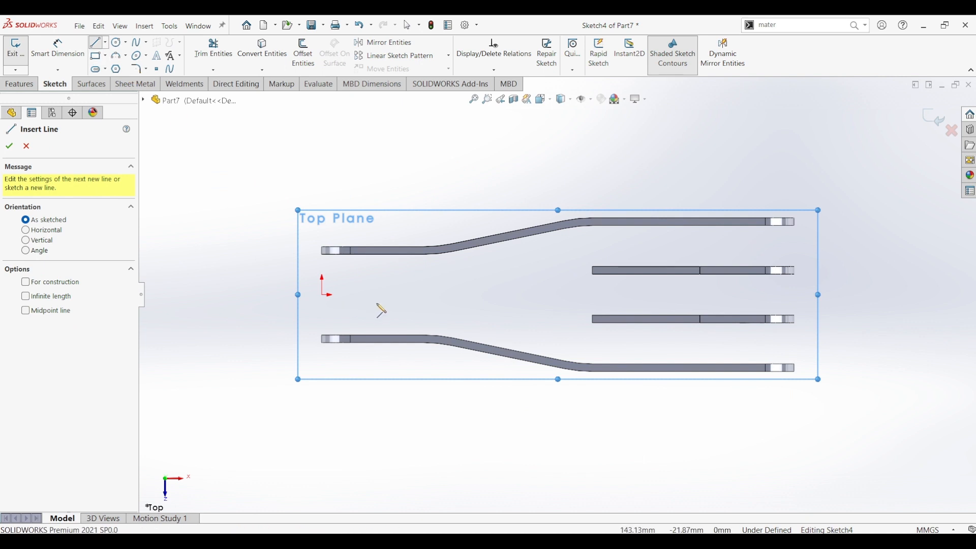
left_click(426, 252)
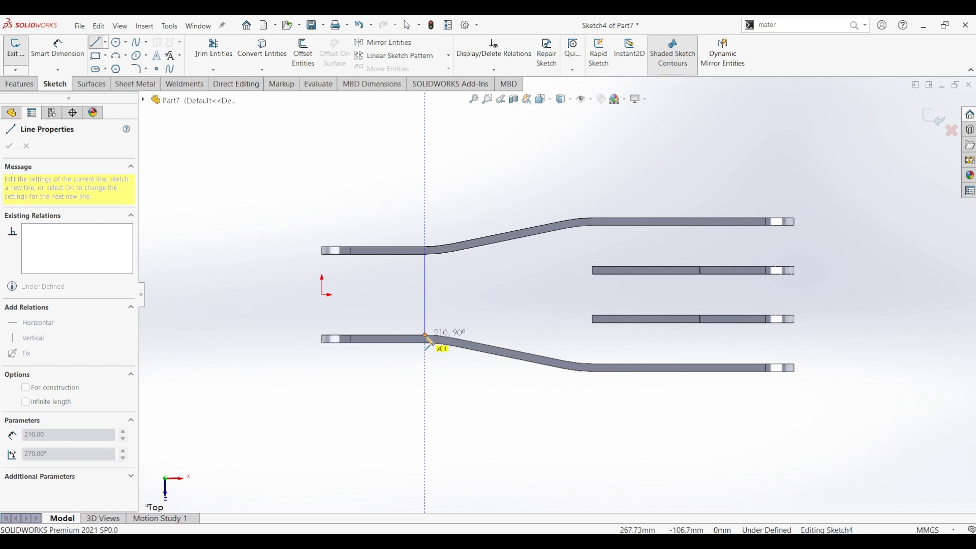
left_click(426, 340)
key("Escape")
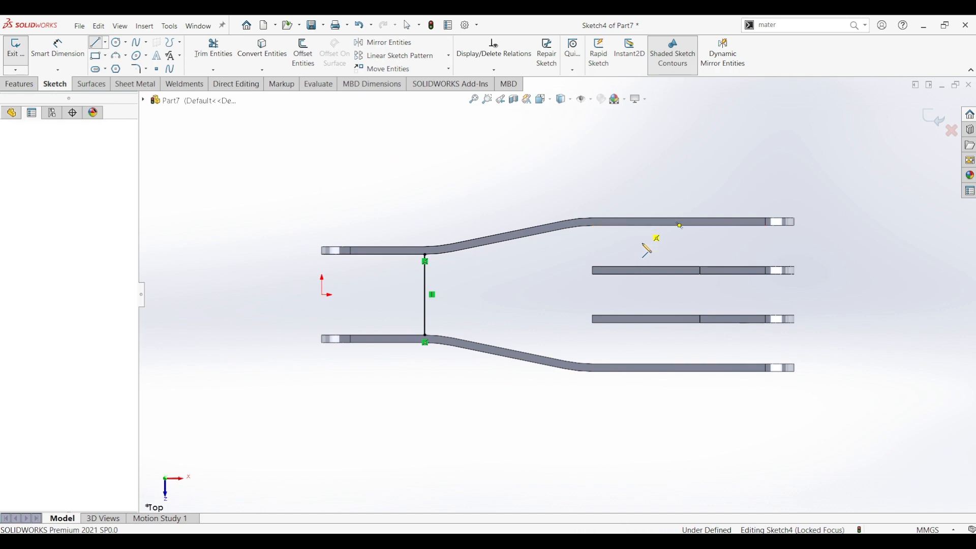
left_click(642, 225)
left_click(644, 365)
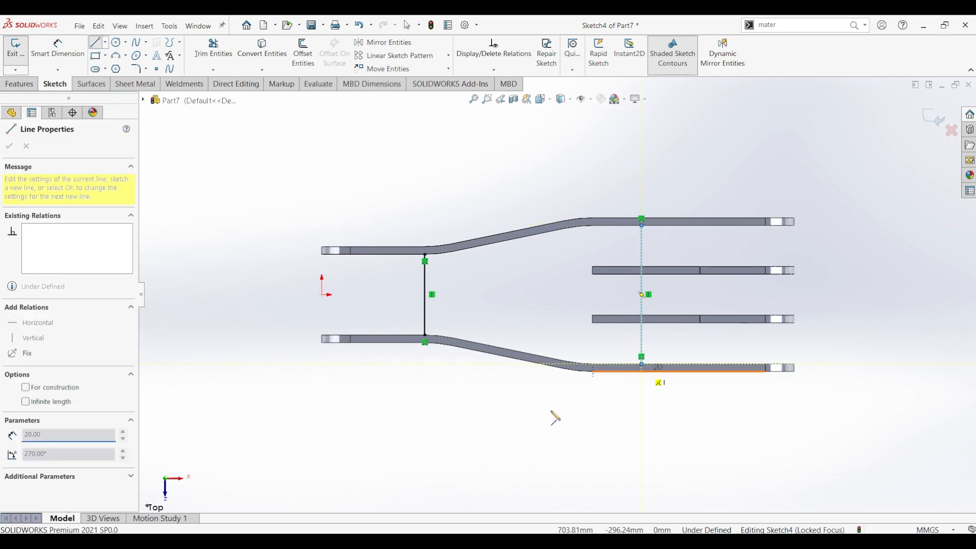
key("Escape")
Dimension the horizontal distance between the two vertical lines as 600 mm
left_click(61, 57)
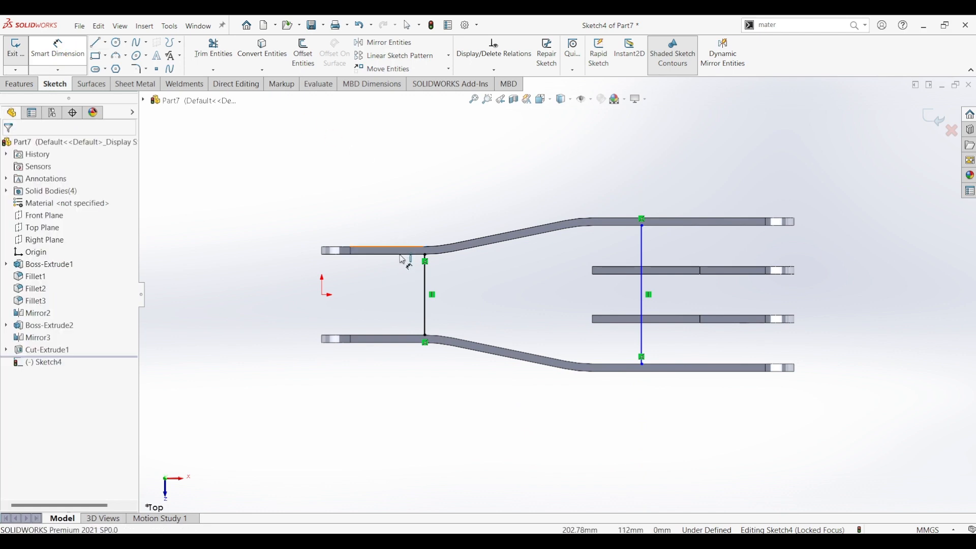
left_click(426, 285)
left_click(643, 258)
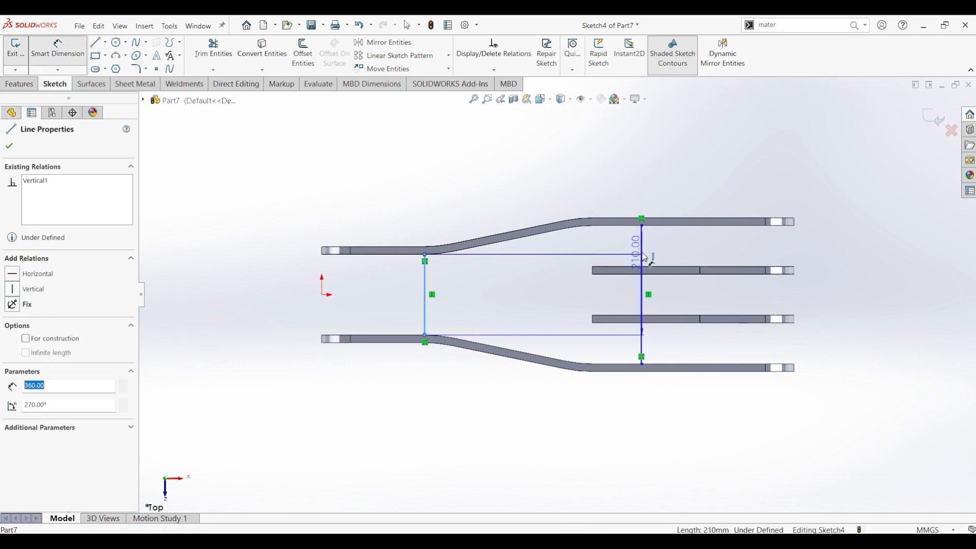
left_click(544, 183)
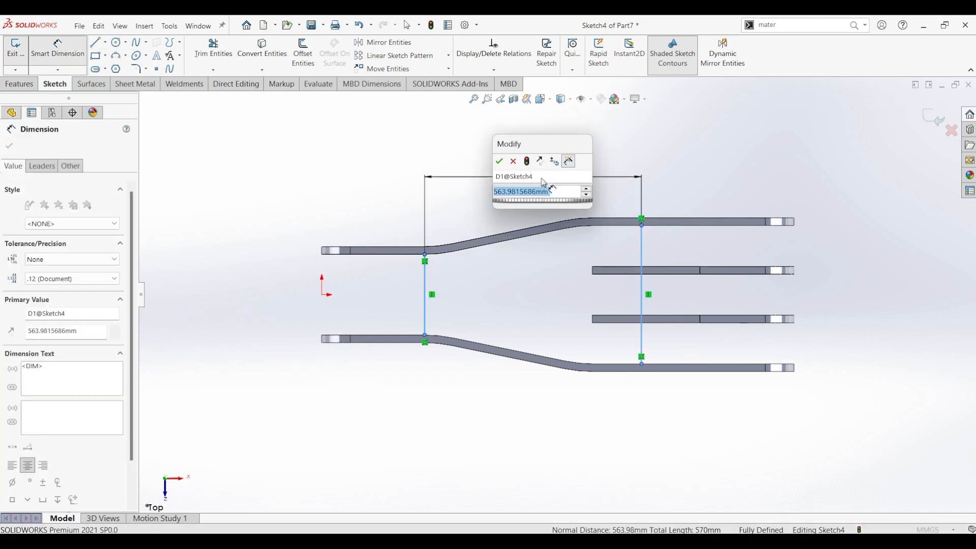
key("Return")
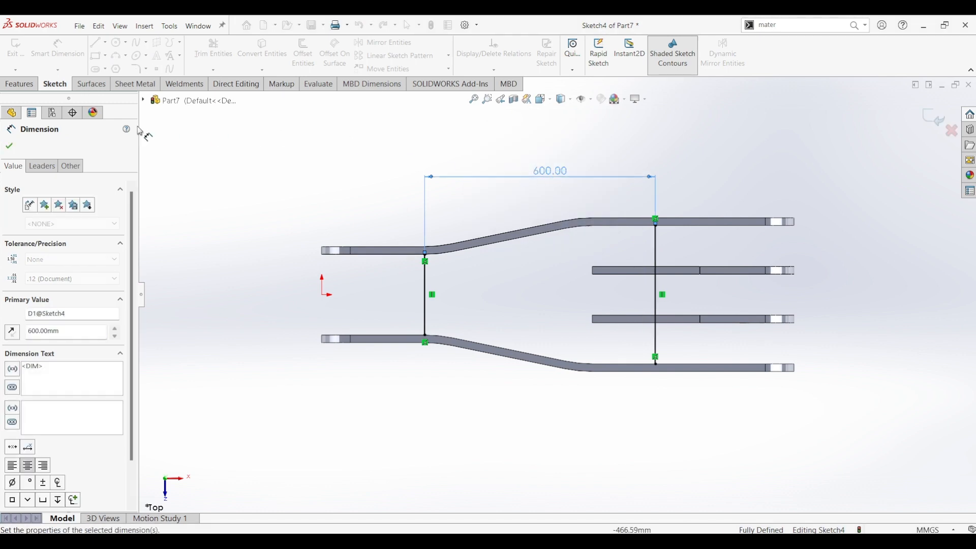
key("Escape")
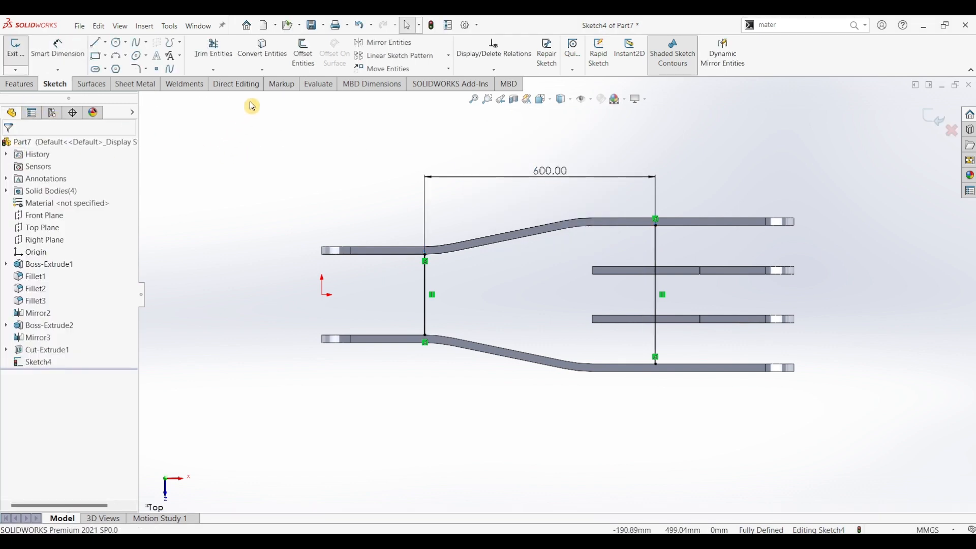
Convert the eight inner edges of both outer arms, from the bend nearest the origin through the straight far sections, into sketch entities
left_click(267, 59)
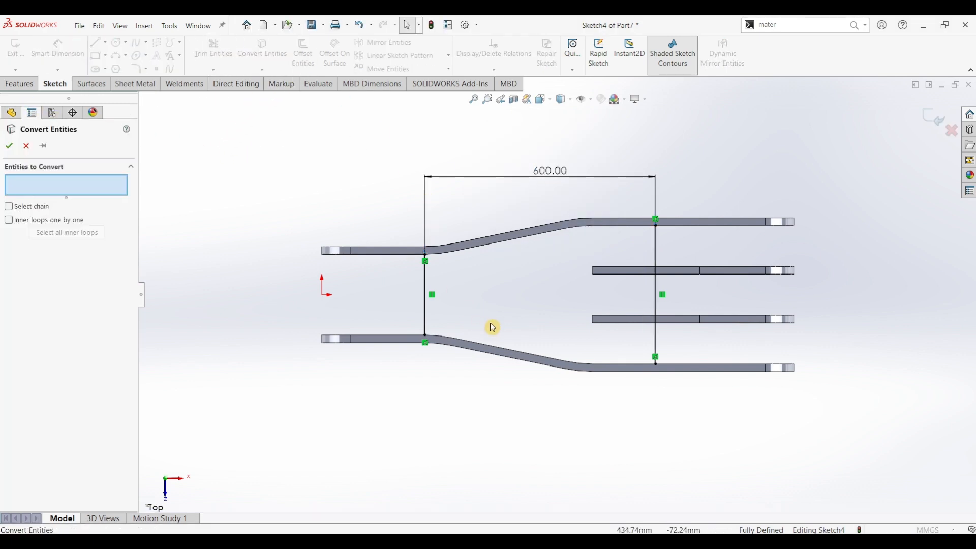
left_click(451, 254)
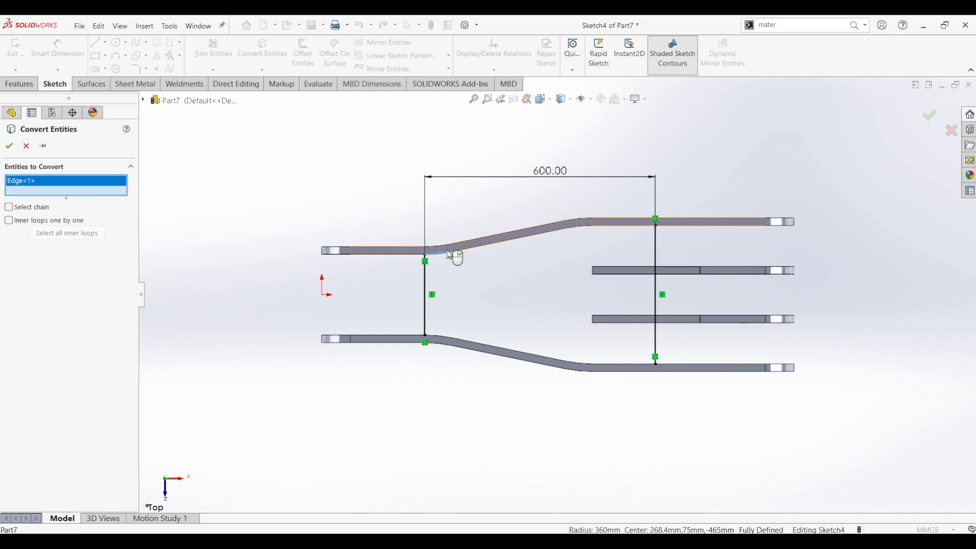
left_click(488, 244)
left_click(610, 225)
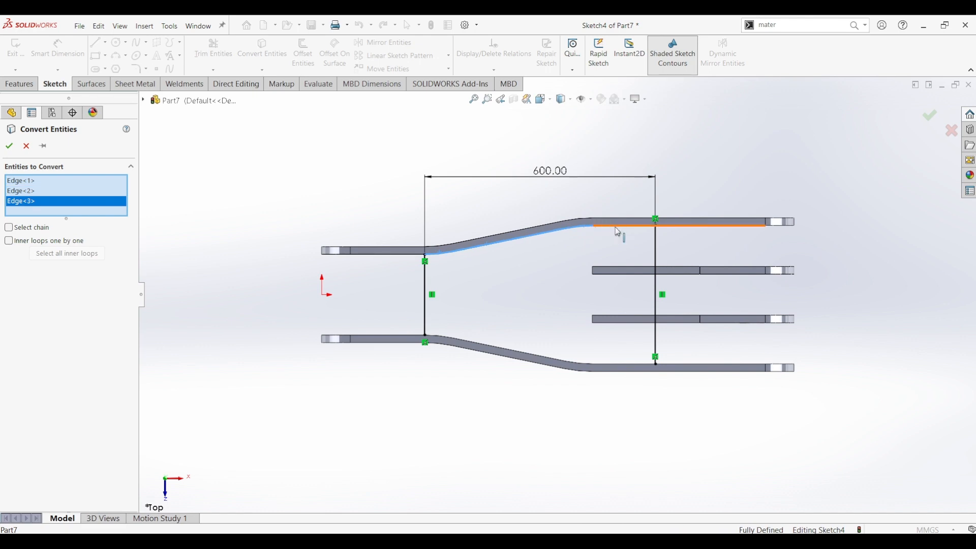
left_click(619, 268)
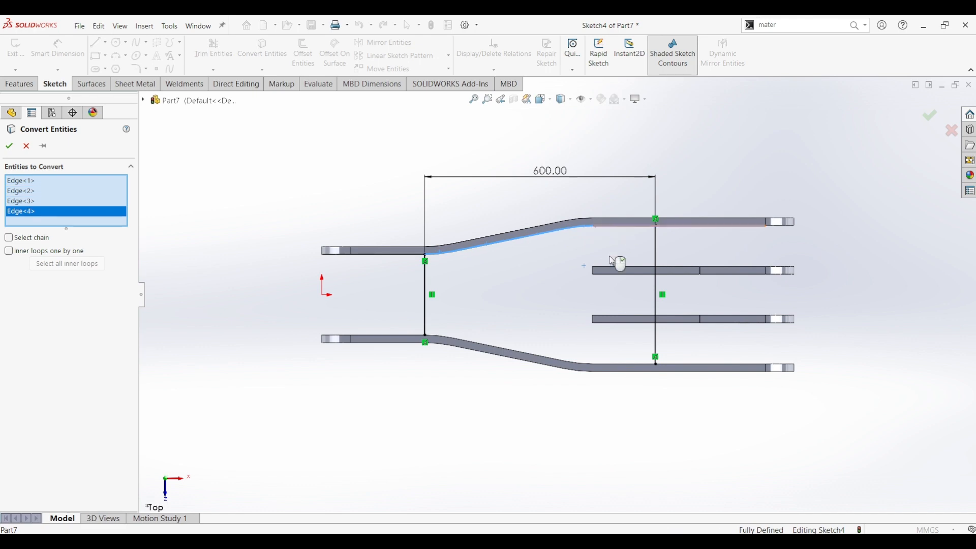
left_click(437, 340)
left_click(509, 352)
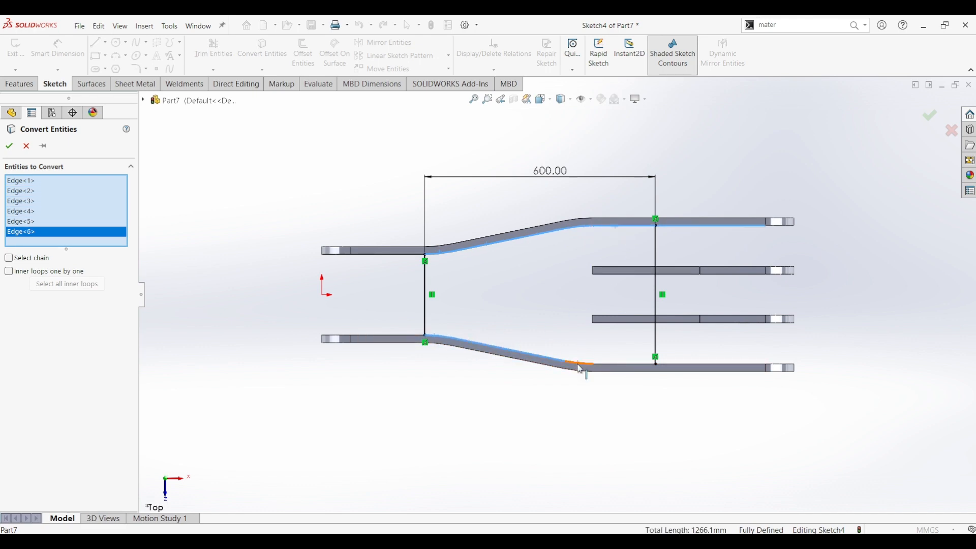
left_click(581, 367)
left_click(622, 371)
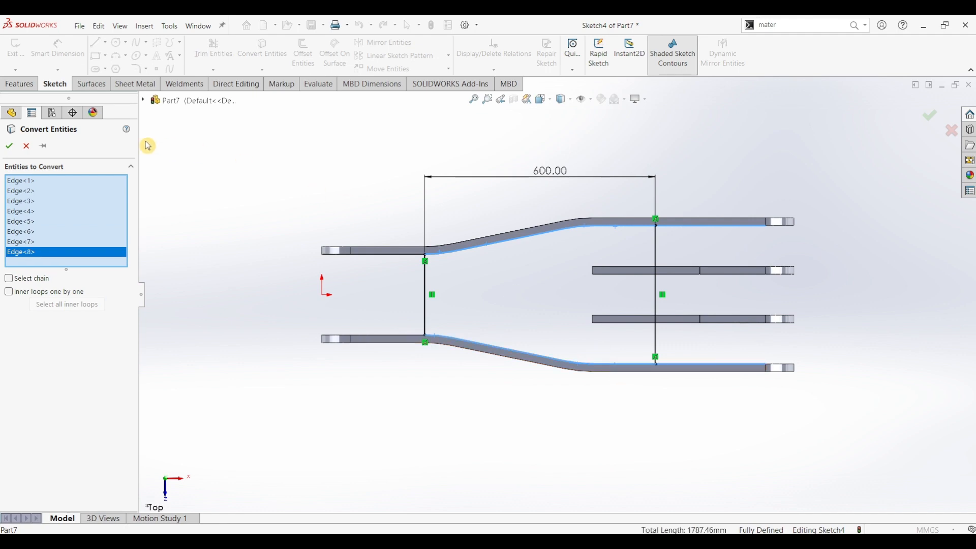
left_click(11, 146)
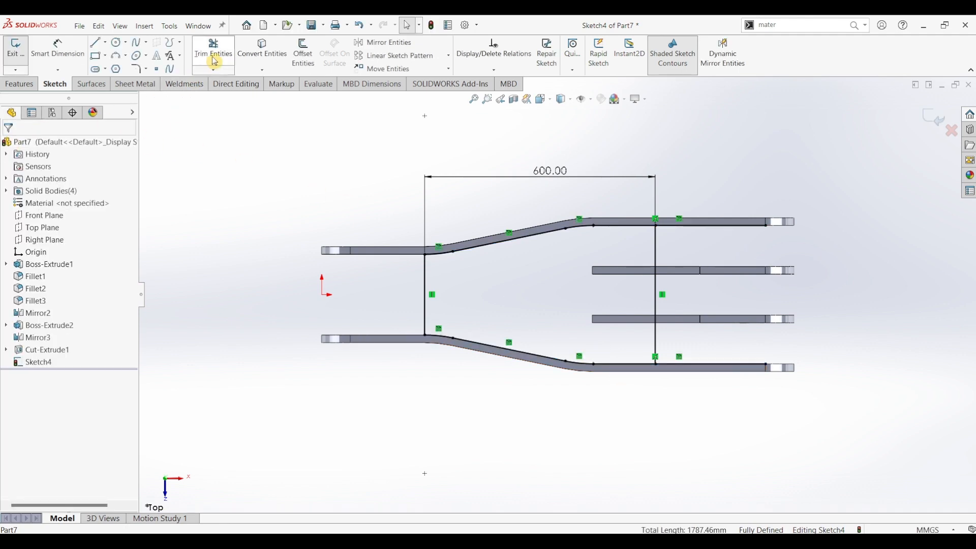
Power-trim the two converted edge lines that extend past the vertical line crossing the inner plates, closing the web profile
left_click(214, 50)
left_click_drag(695, 197, 684, 244)
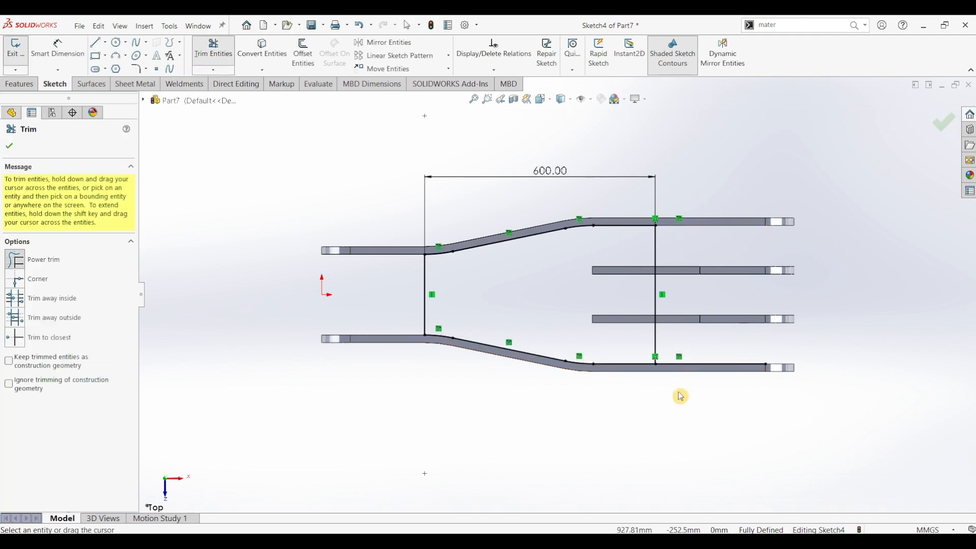
left_click_drag(682, 395, 697, 355)
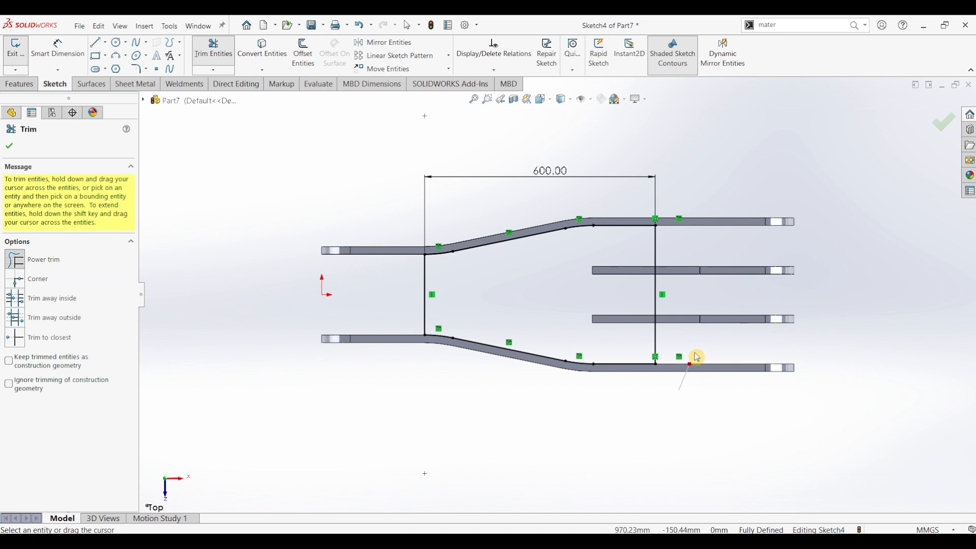
left_click(11, 147)
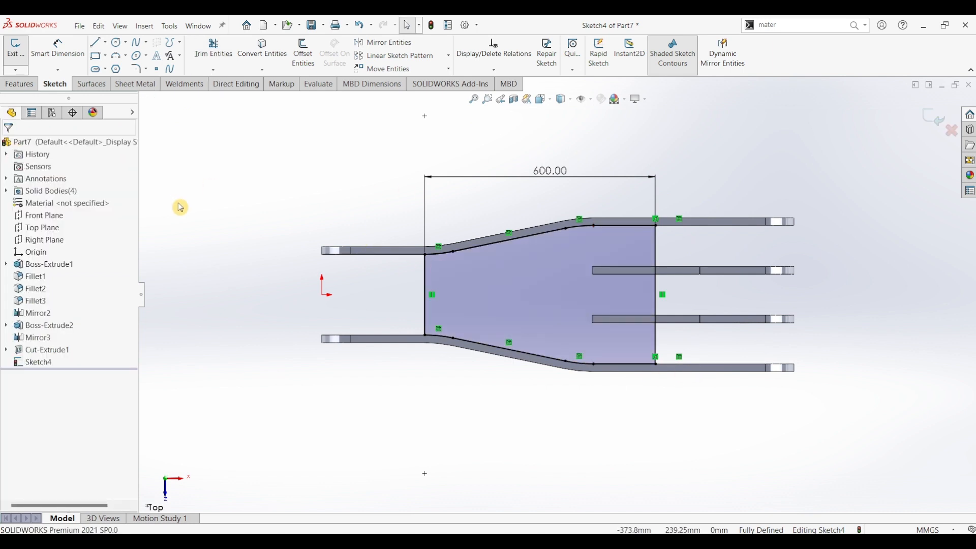
Extrude the closed web profile 20 mm as a Mid Plane boss merged with the arms
left_click(20, 84)
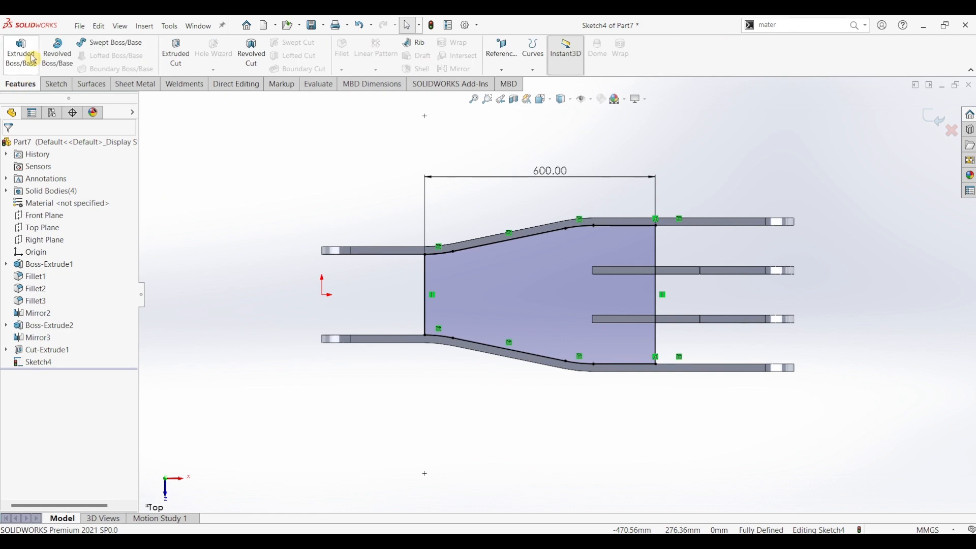
left_click(21, 53)
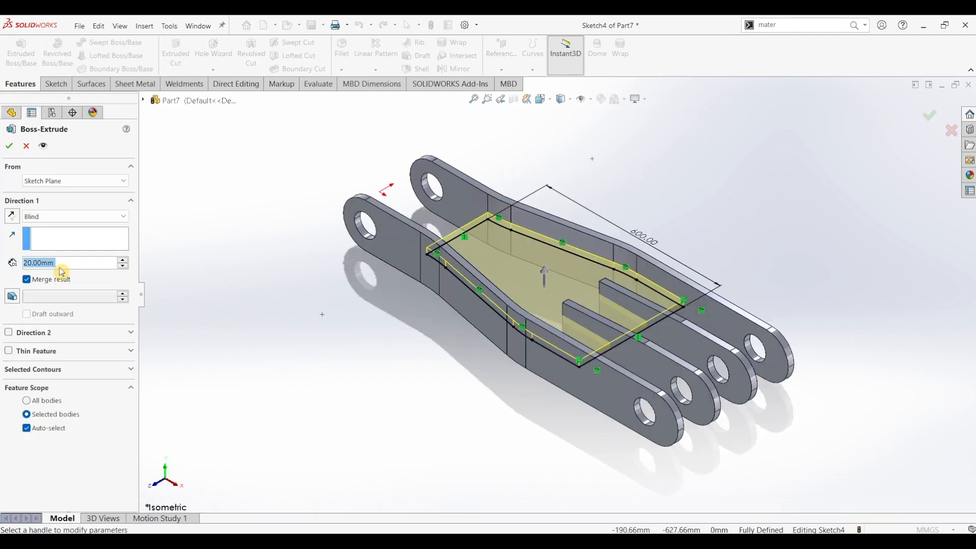
left_click(61, 216)
left_click(54, 278)
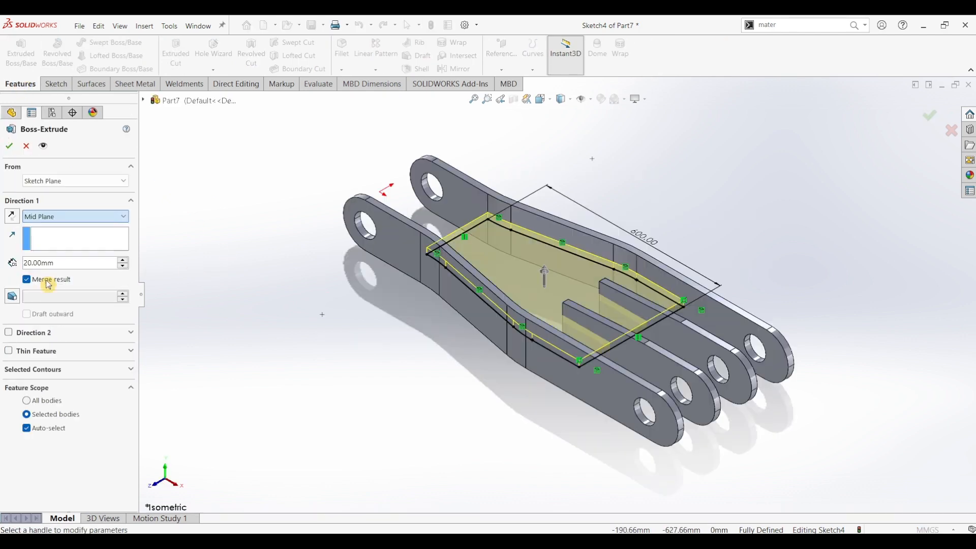
left_click(10, 148)
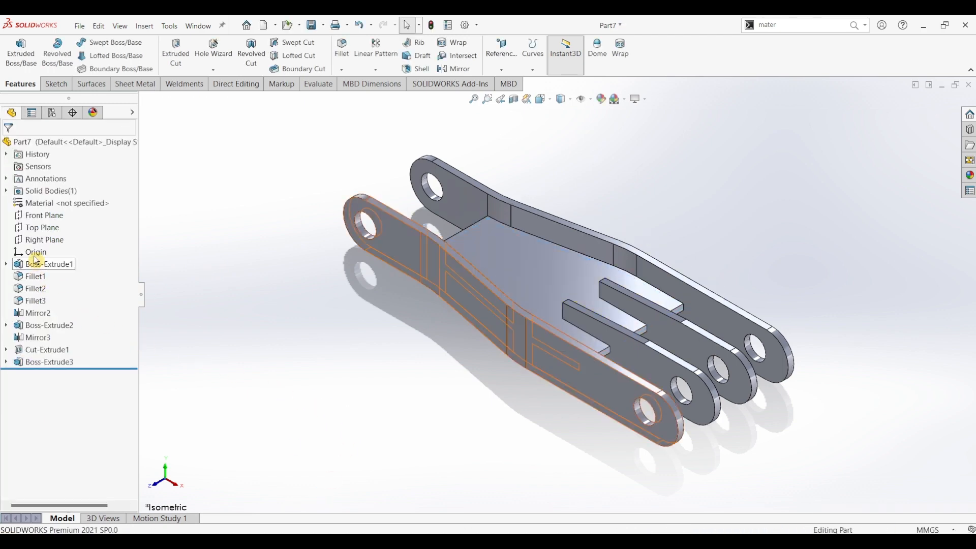
On a new Front Plane sketch, draw two circles one above the other past the second bend, about 54 mm and 49 mm in diameter
left_click(42, 218)
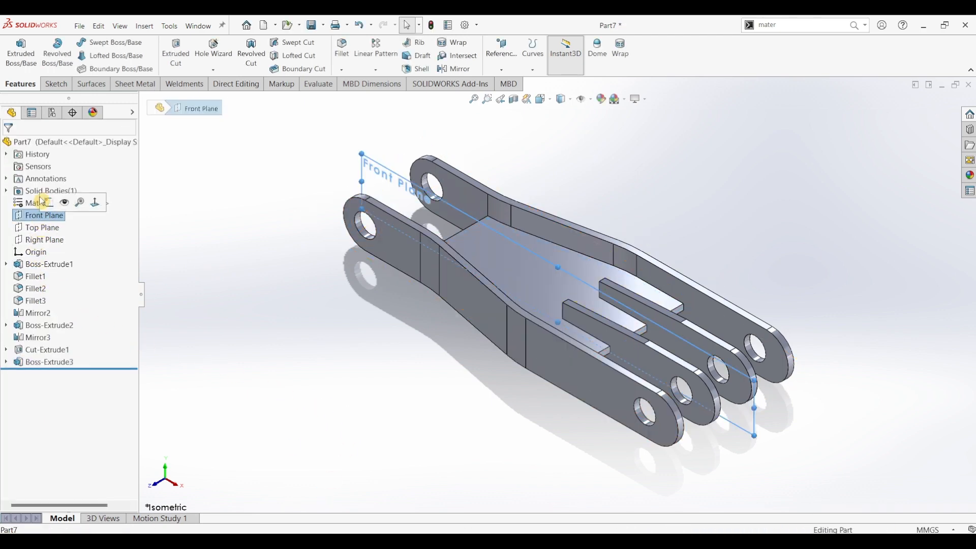
left_click(43, 202)
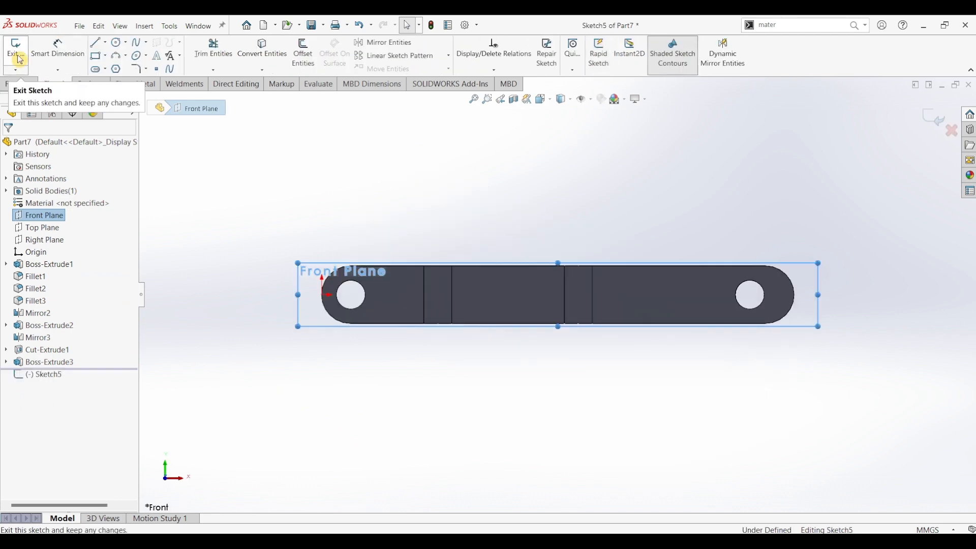
left_click(116, 42)
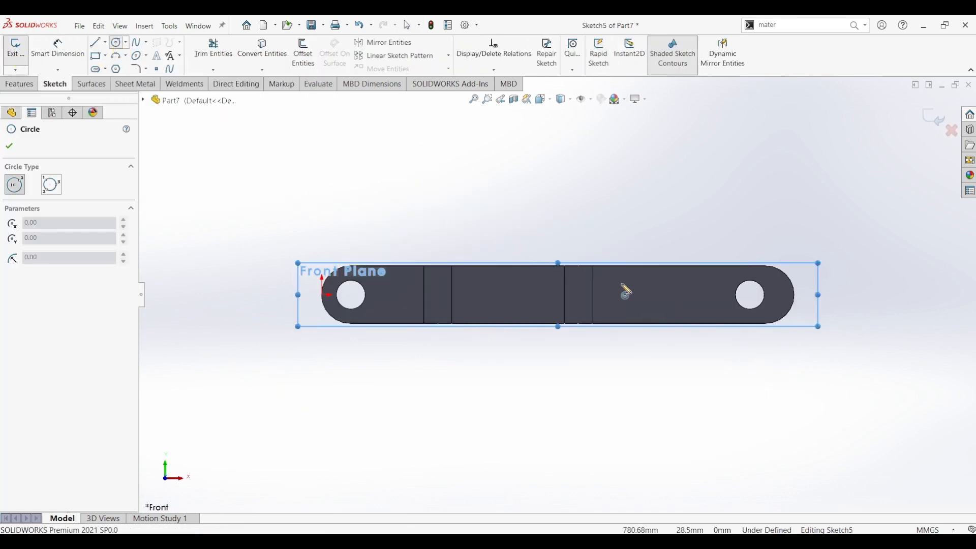
left_click(616, 277)
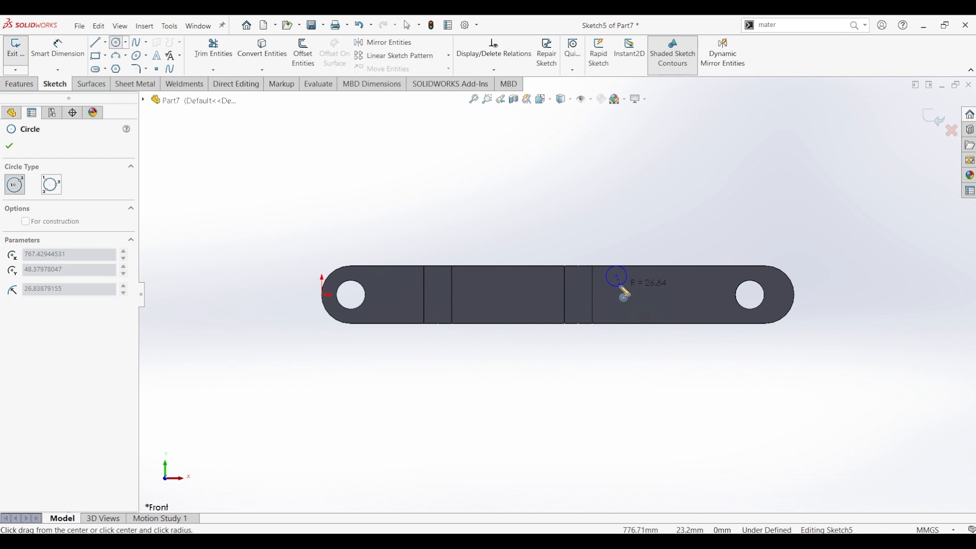
left_click(621, 289)
left_click(617, 313)
left_click(622, 324)
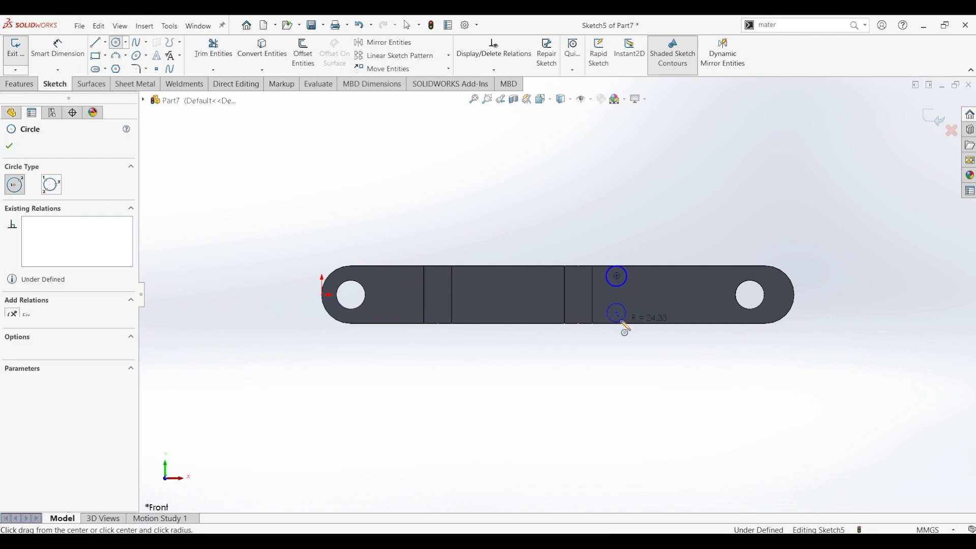
Dimension both circles to a diameter of 30 mm
key("d")
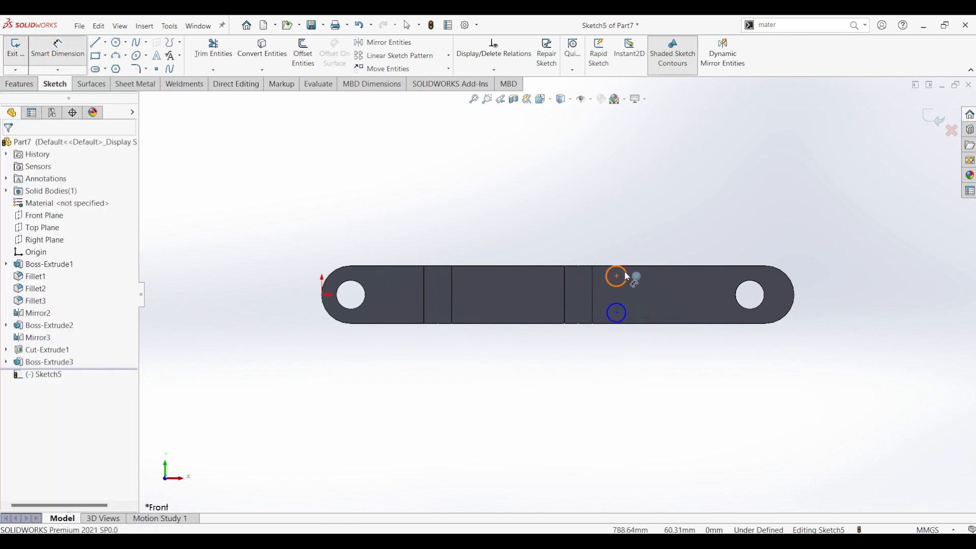
left_click(628, 277)
left_click(660, 250)
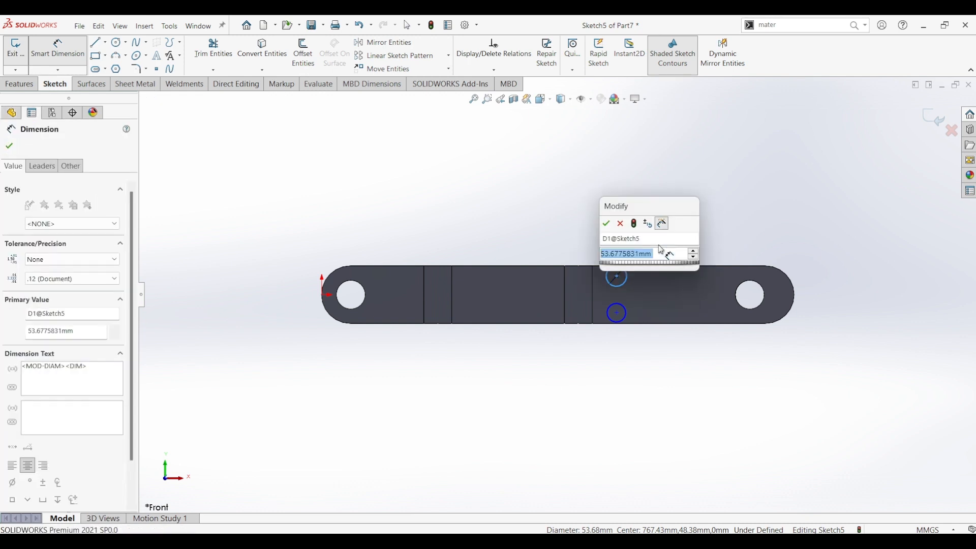
type("30")
key("Return")
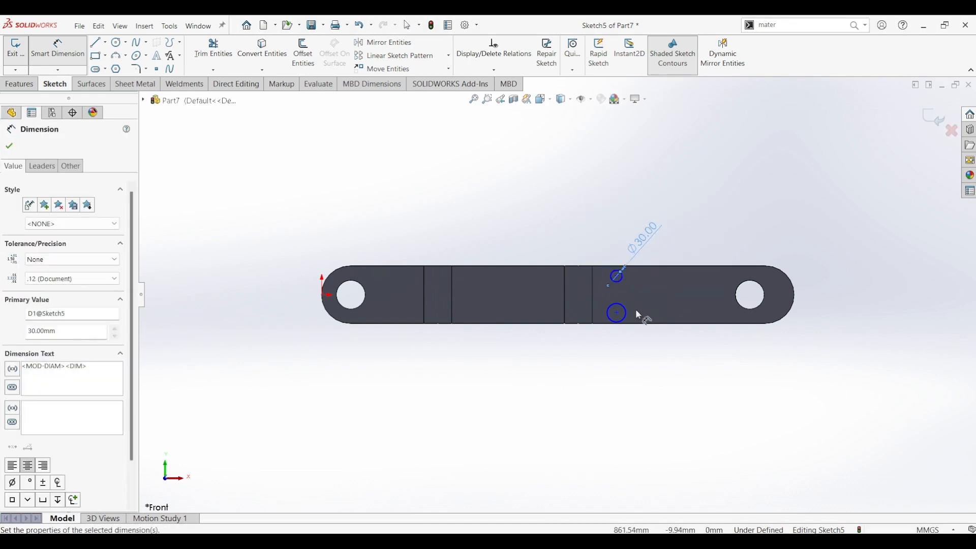
left_click(628, 322)
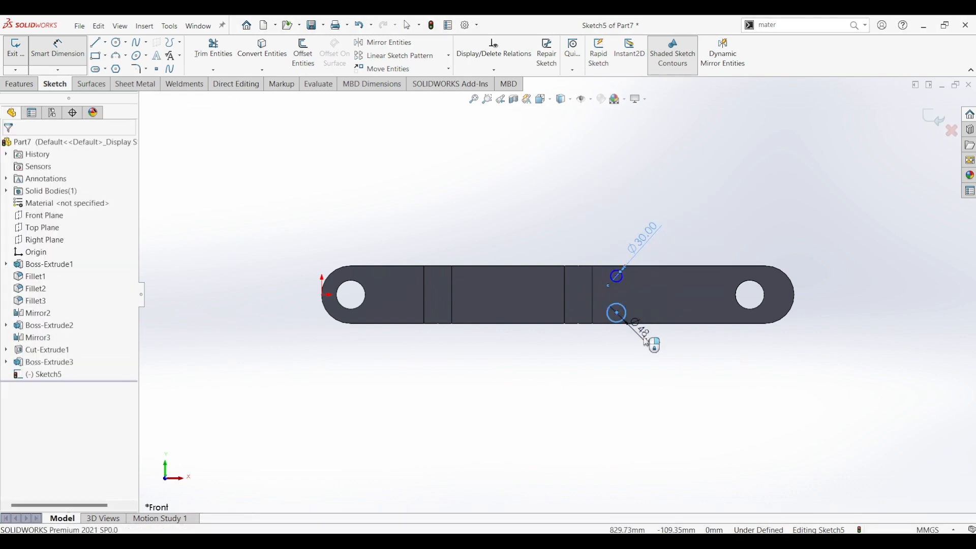
left_click(647, 344)
type("30")
key("Return")
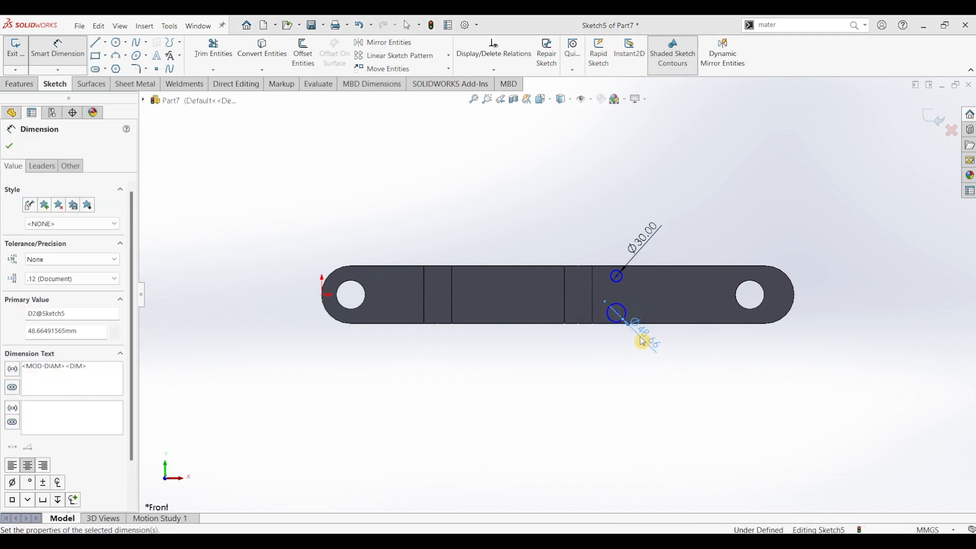
Dimension the vertical distance between the two circle centres as 30 mm
scroll(638, 323, "down", 4)
scroll(596, 253, "down", 4)
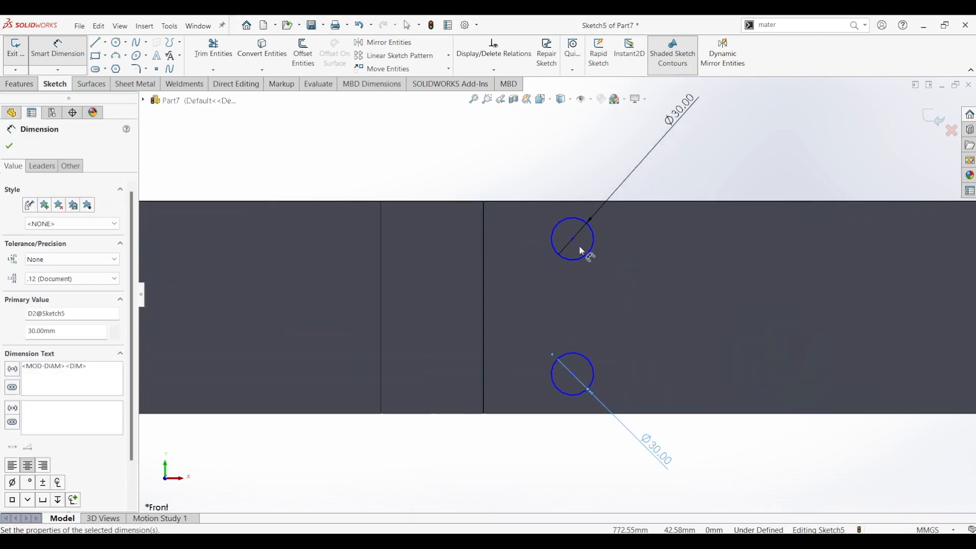
left_click(572, 239)
left_click(573, 375)
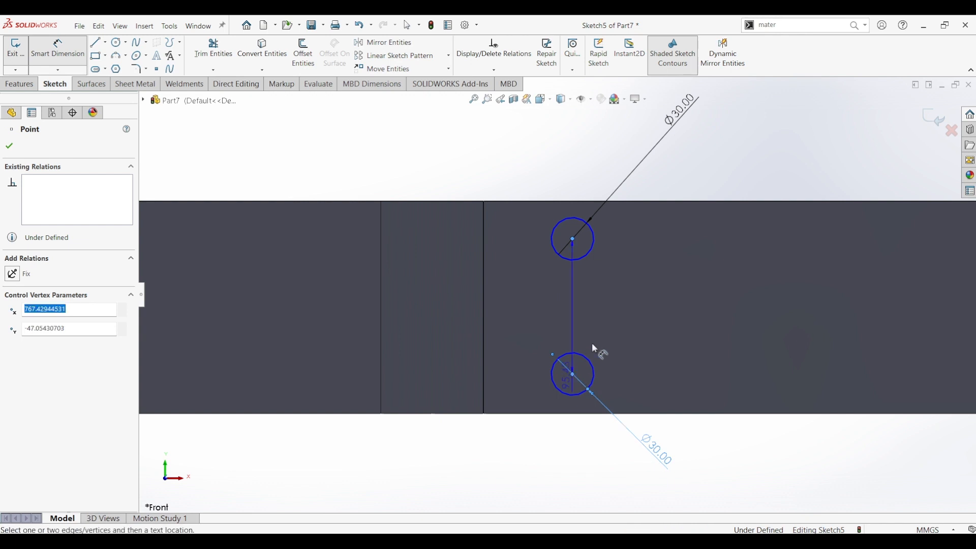
left_click(630, 306)
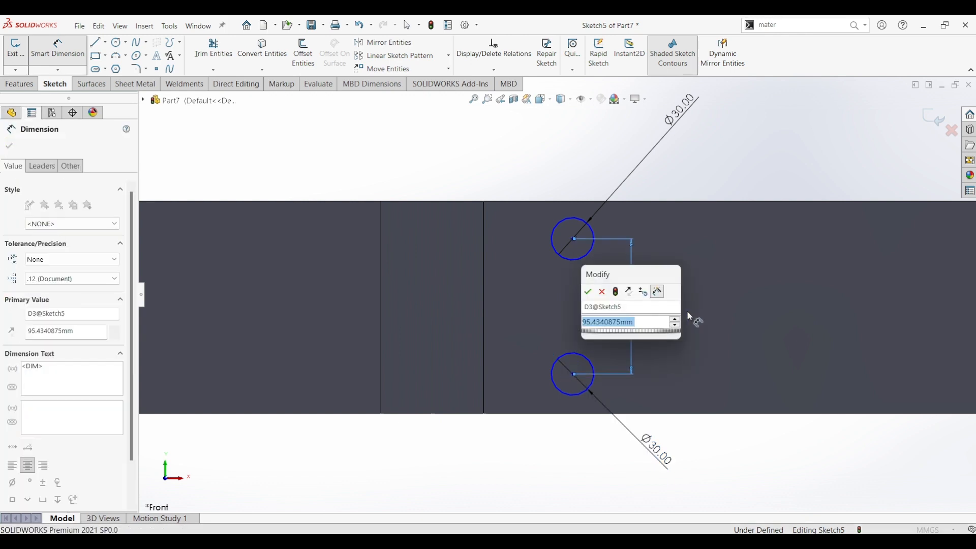
type("30")
key("Escape")
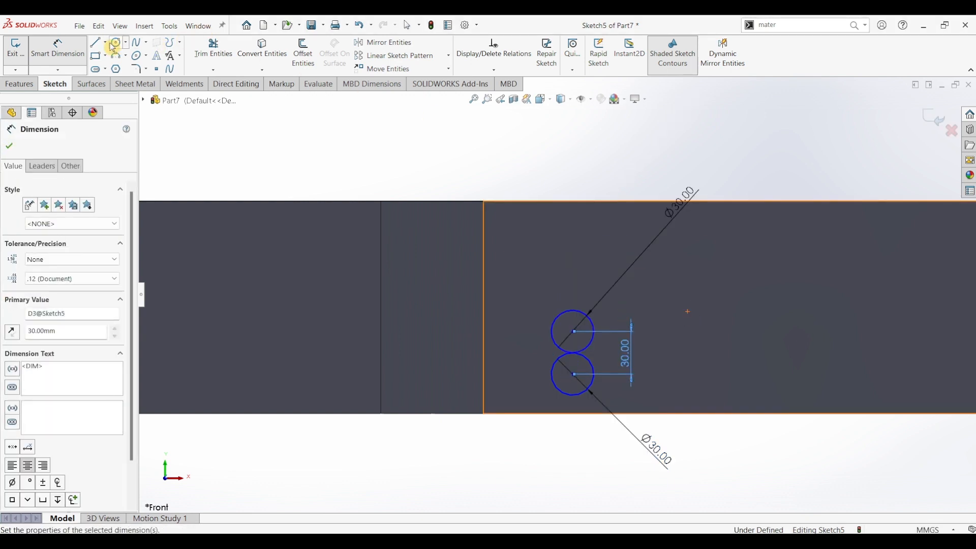
key("l")
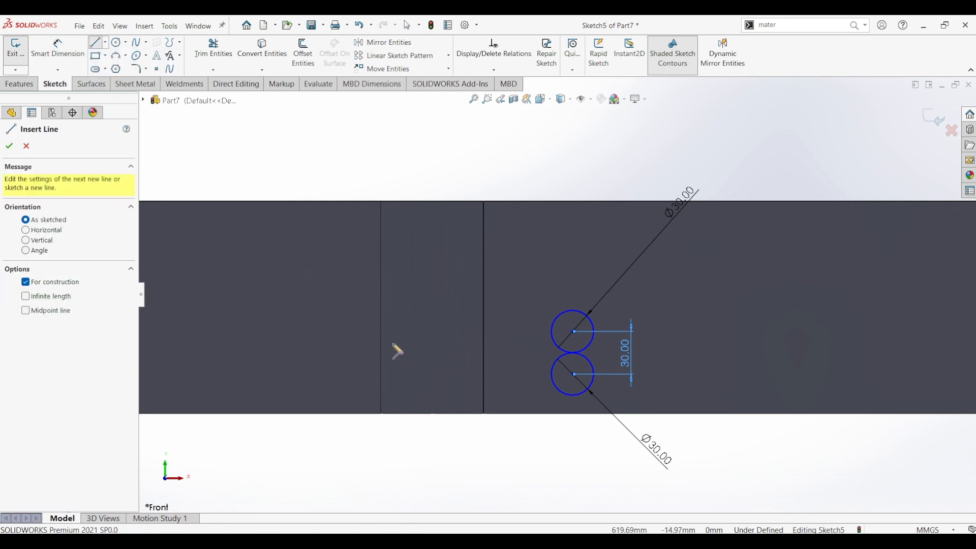
key("f")
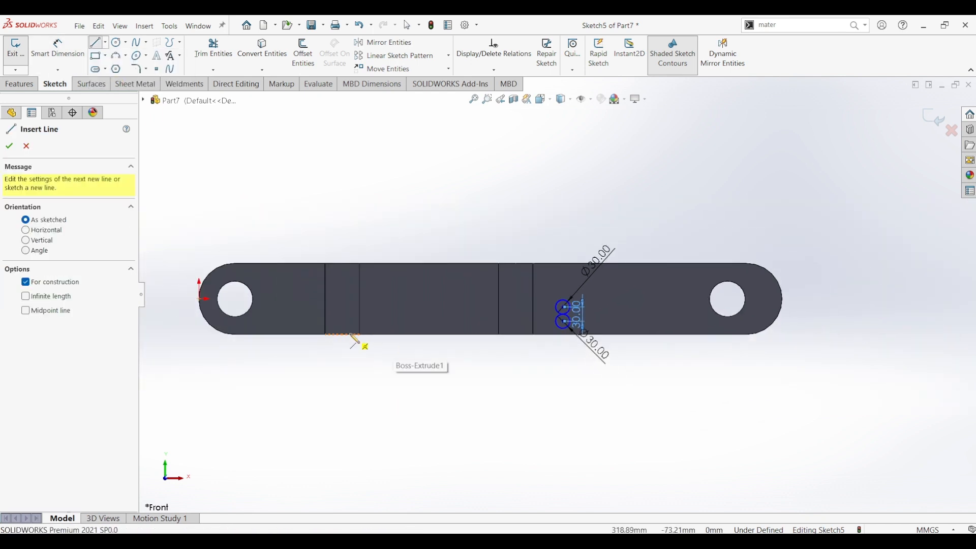
key("Escape")
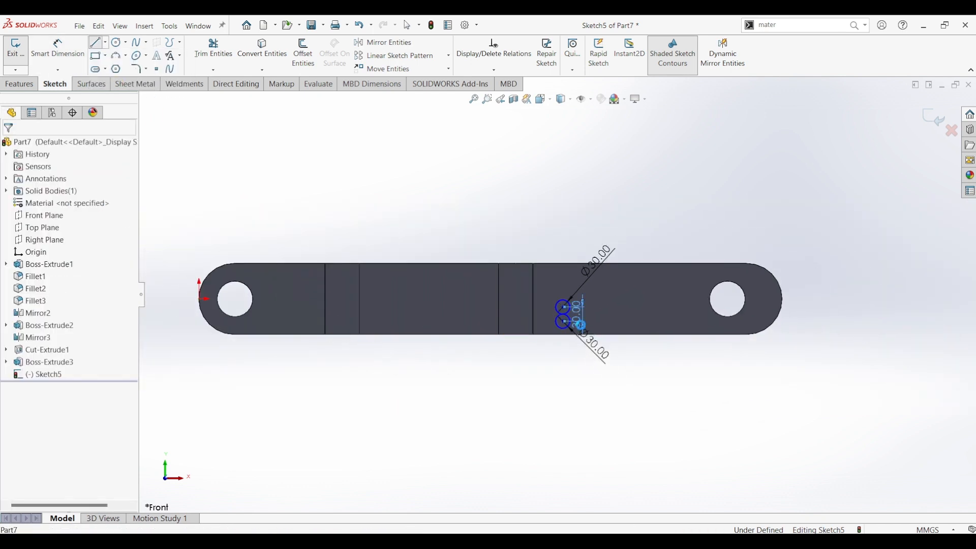
Set the vertical distance between the two circle centres to 90 mm
double_click(583, 330)
type("90")
key("Return")
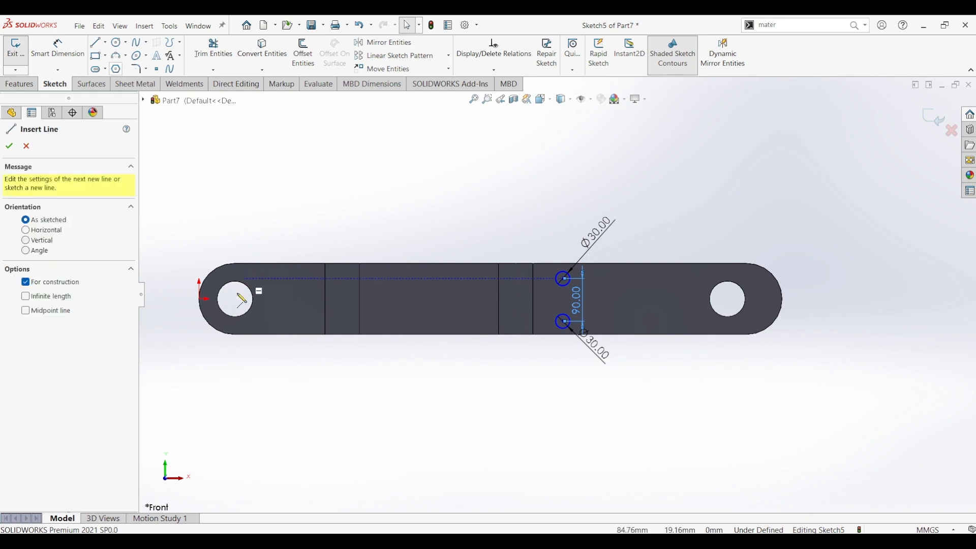
Draw a horizontal construction line from the origin along the arm's middle to inside the far end hole
left_click(201, 298)
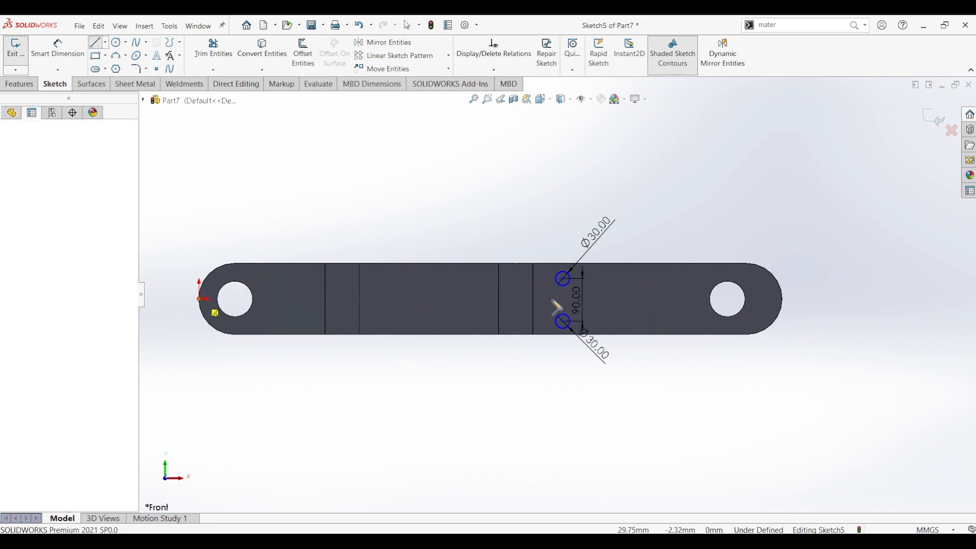
left_click(731, 299)
key("Escape")
key("Escape")
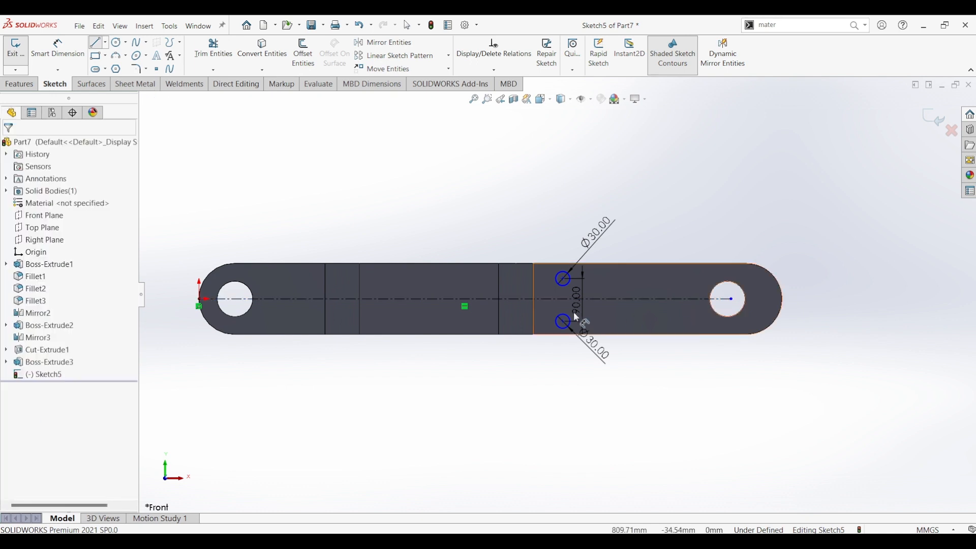
Make the two circle centres symmetric about the horizontal construction line
left_click(563, 280)
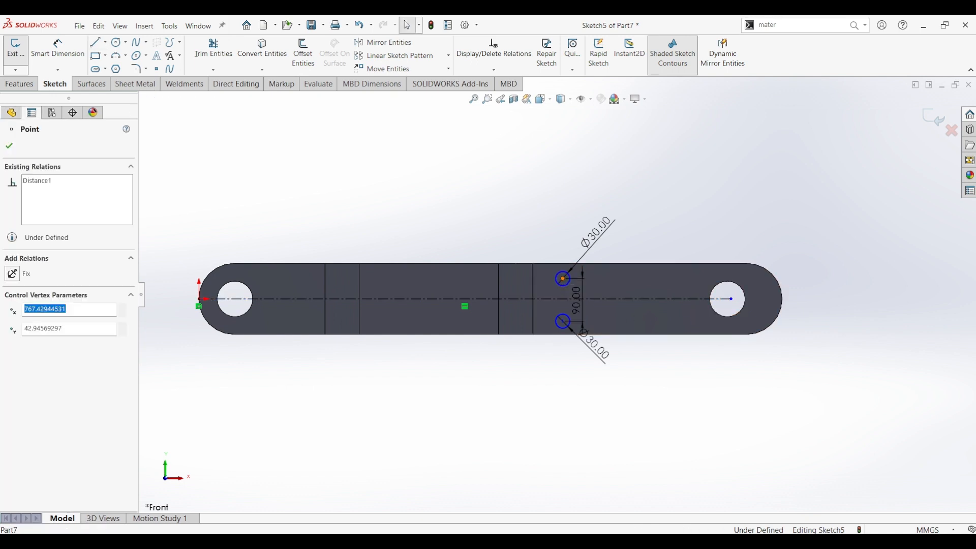
left_click(555, 299)
left_click(563, 278, "ctrl")
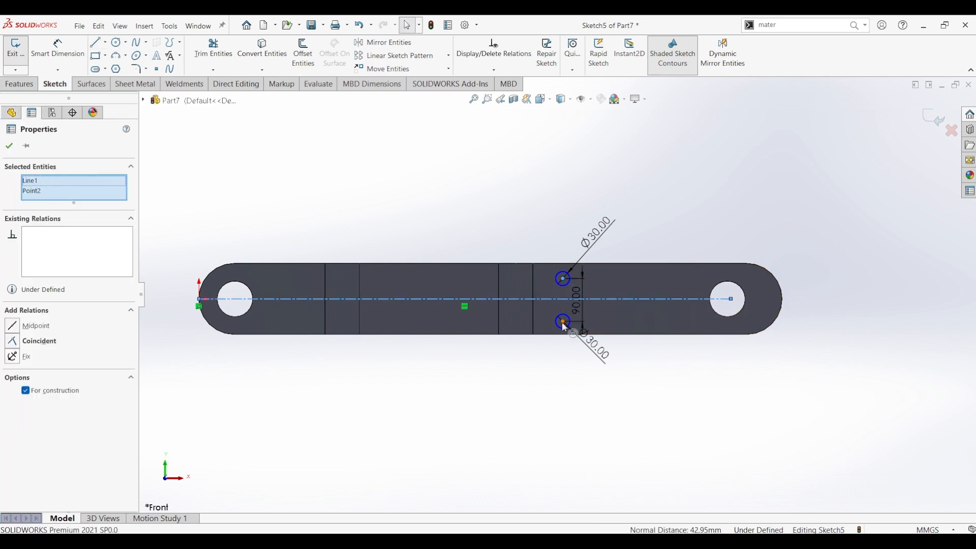
left_click(562, 322, "ctrl")
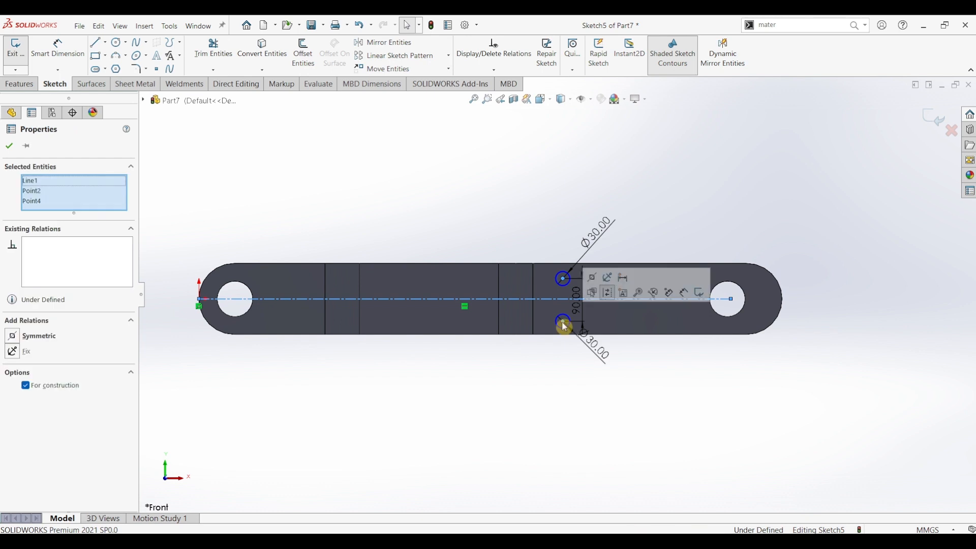
left_click(19, 342)
left_click(9, 147)
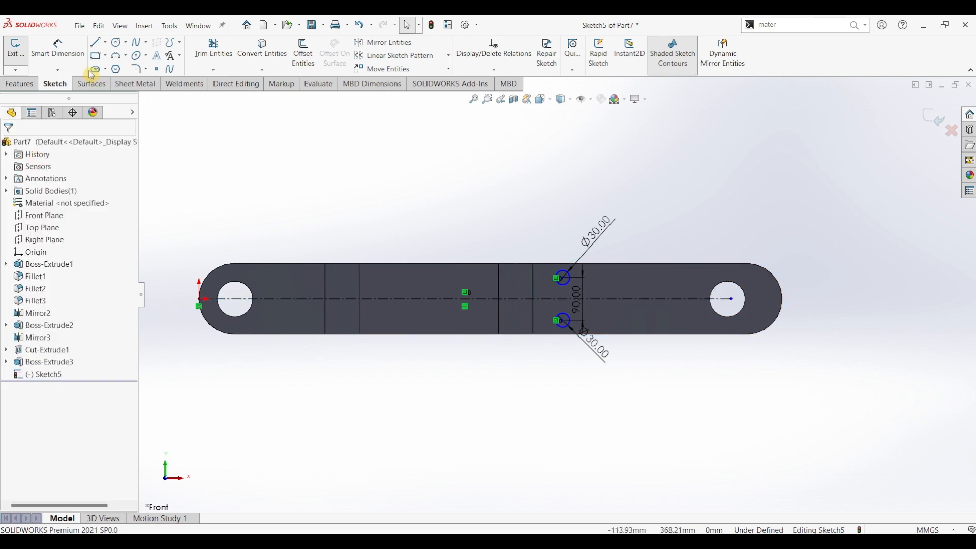
Dimension the horizontal distance from the inner lug's end edge to the upper circle's centre as 120 mm
left_click(564, 280)
middle_click_drag(565, 281, 535, 311)
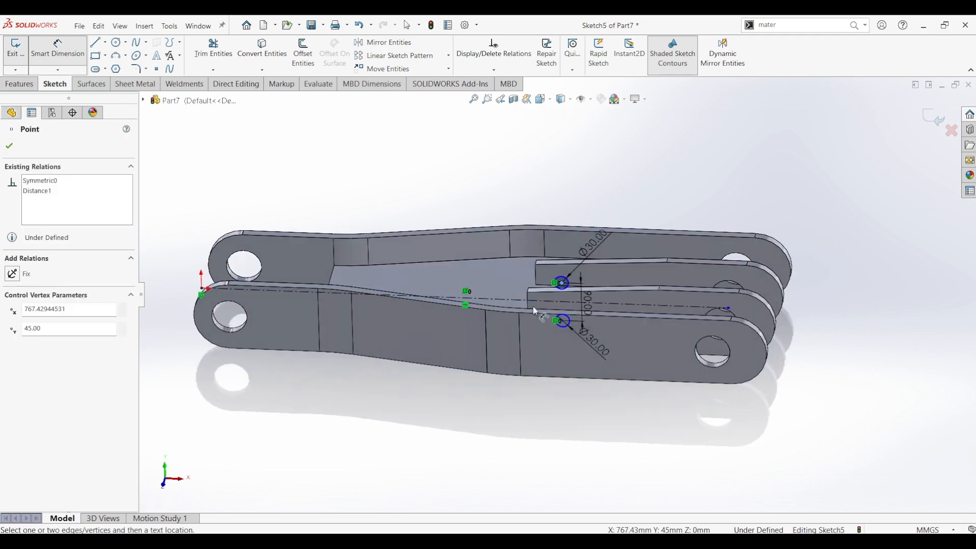
left_click(531, 301)
left_click(562, 282)
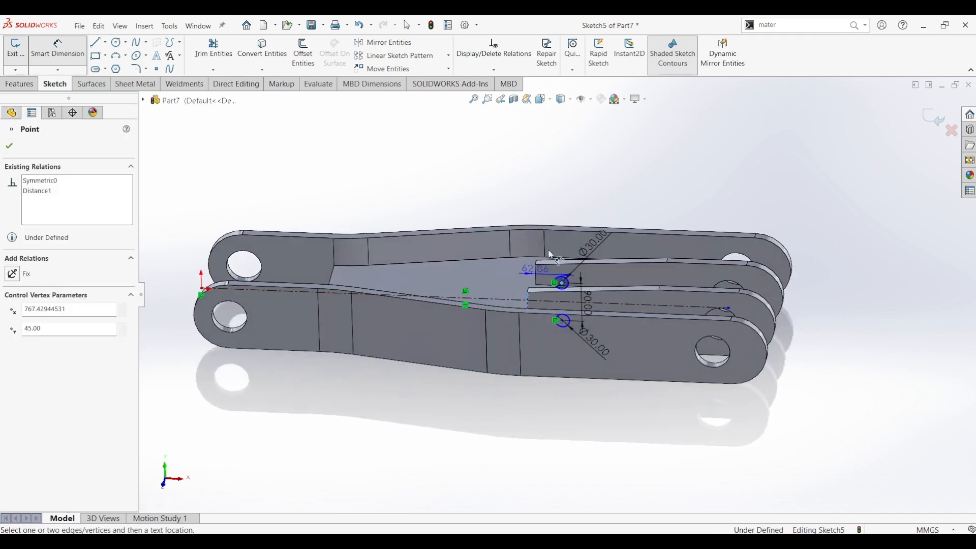
left_click(559, 203)
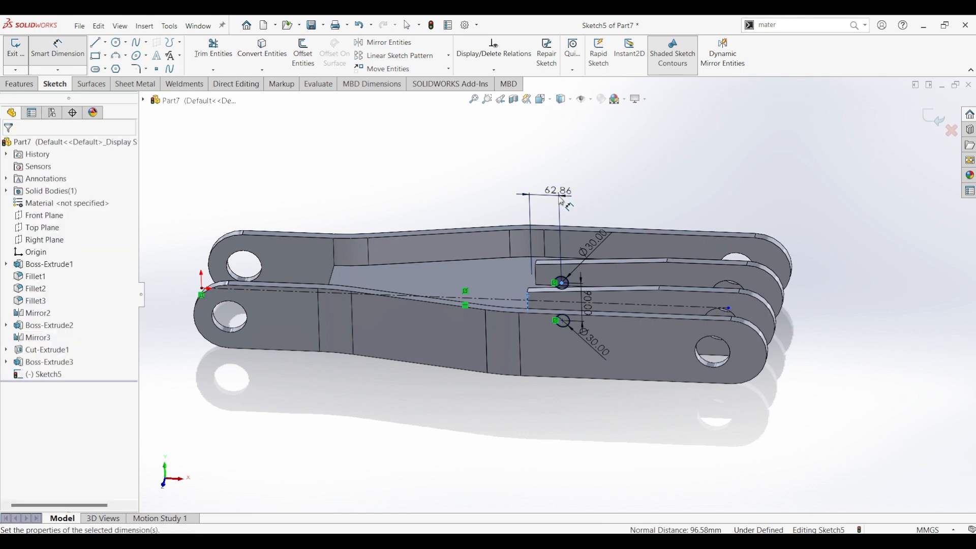
type("120")
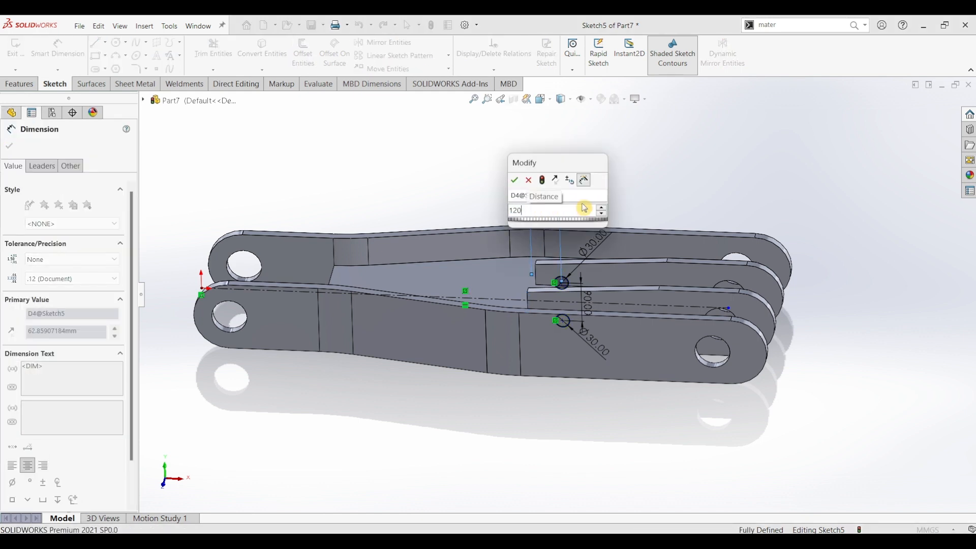
key("Return")
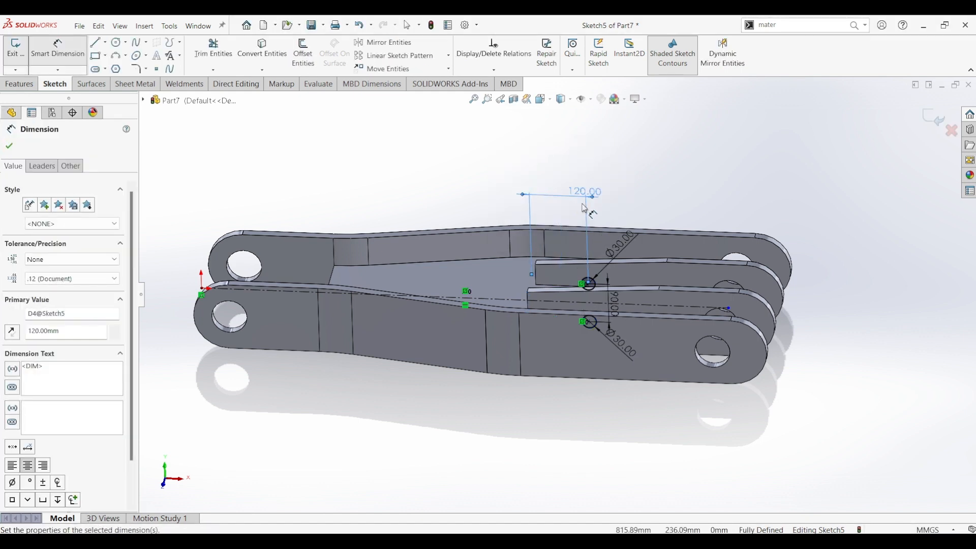
left_click(11, 146)
Extrude the two circles as a merged boss with the Up To Next end condition
left_click(19, 84)
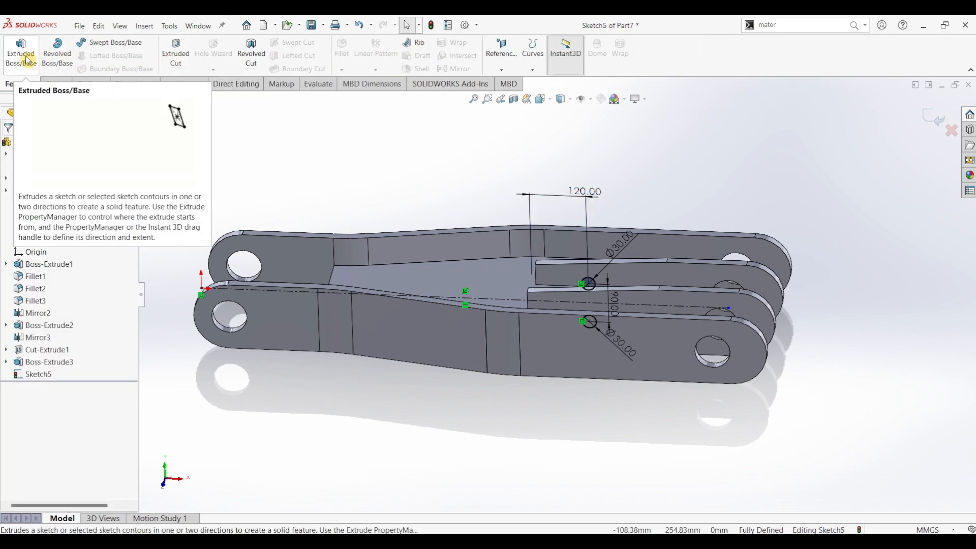
left_click(28, 60)
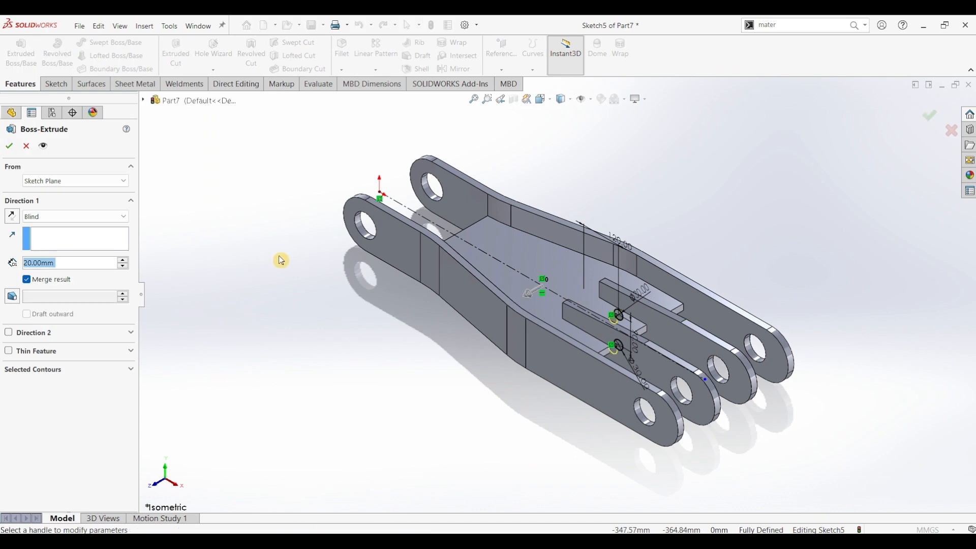
left_click(75, 217)
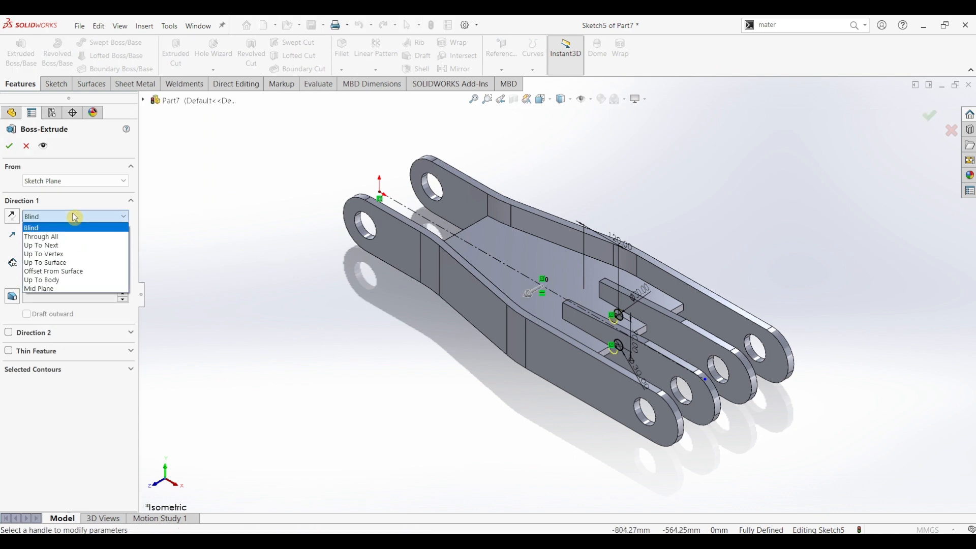
left_click(56, 245)
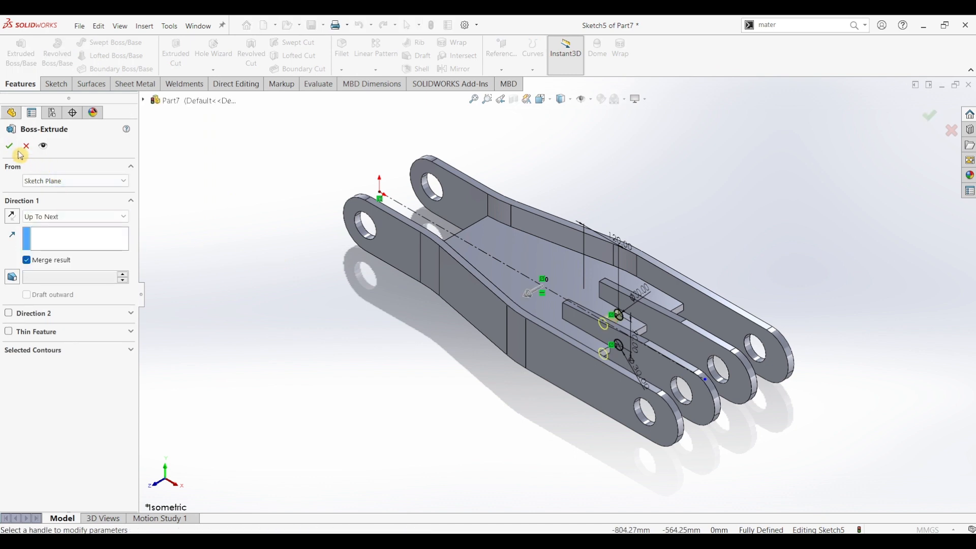
left_click(10, 147)
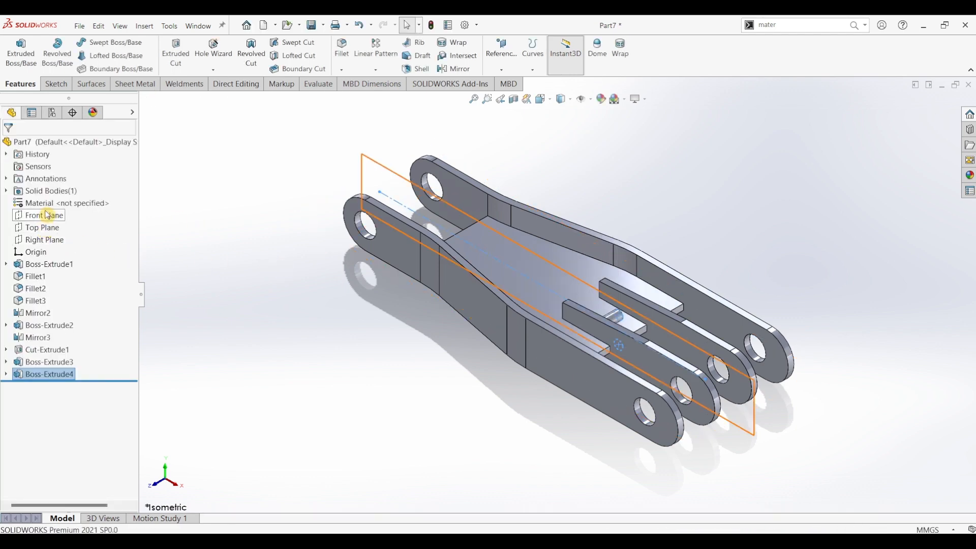
Mirror the extruded round pins about the Front Plane as a feature, and return to the isometric view
left_click(48, 215)
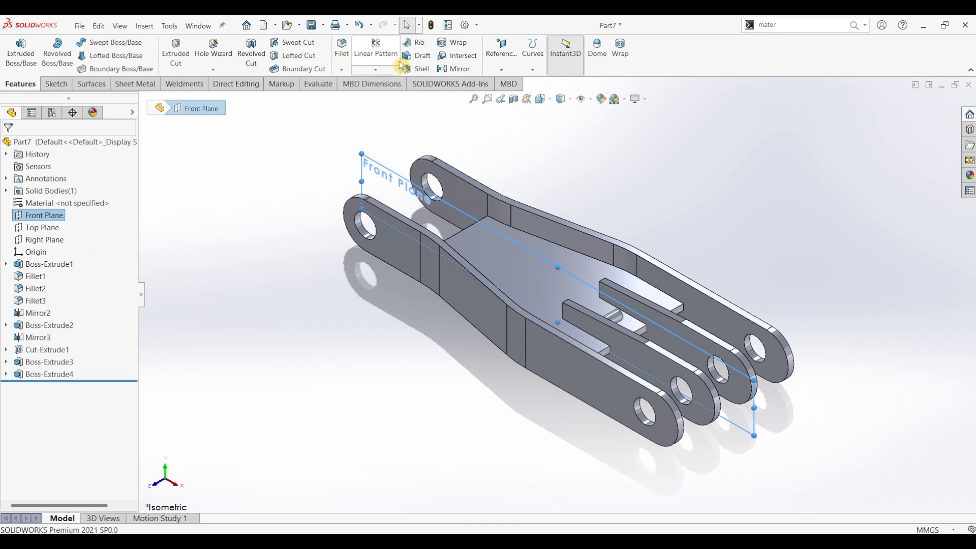
left_click(465, 68)
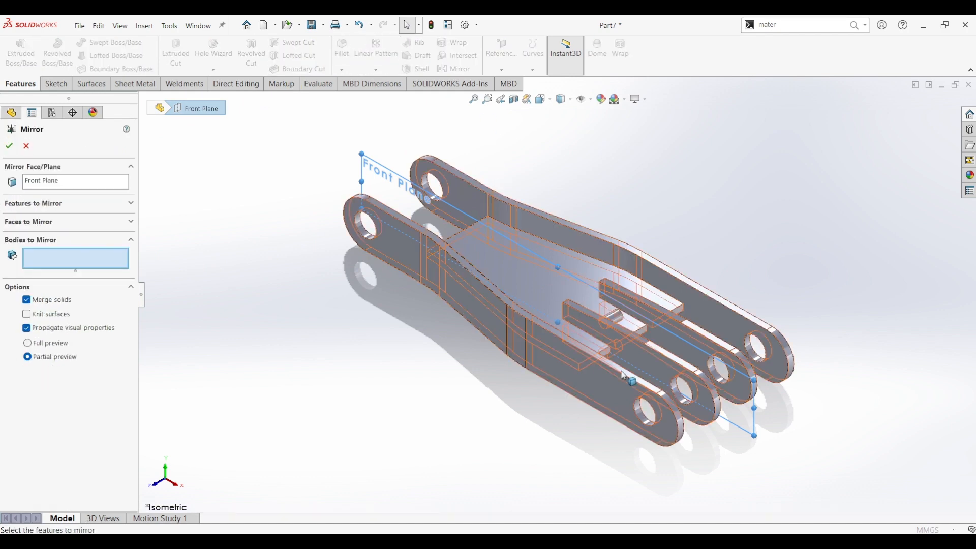
left_click(51, 203)
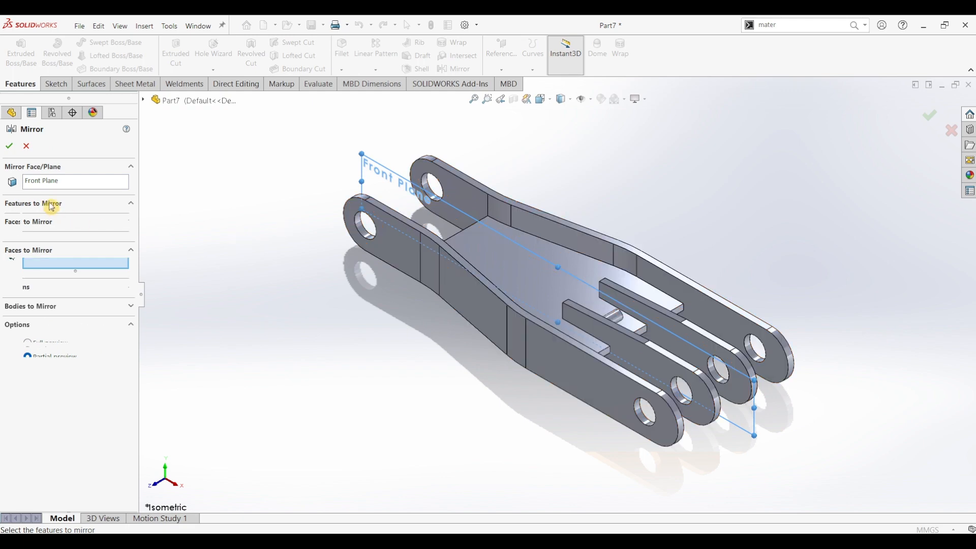
left_click(619, 319)
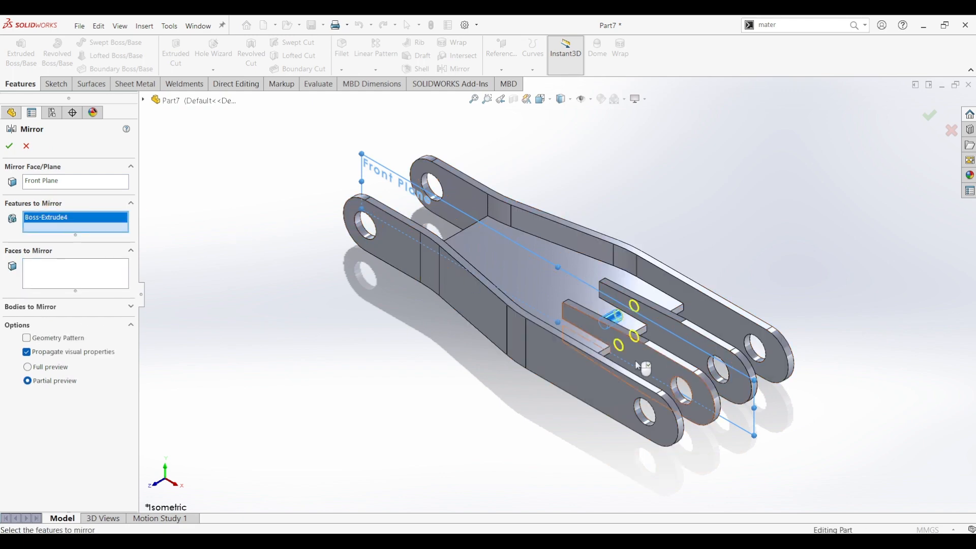
middle_click_drag(620, 319, 566, 318)
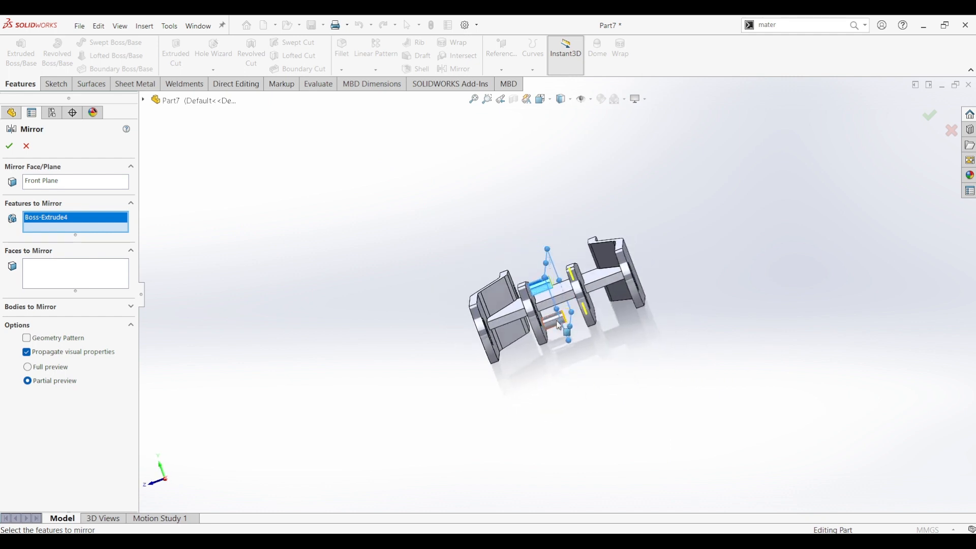
left_click(15, 151)
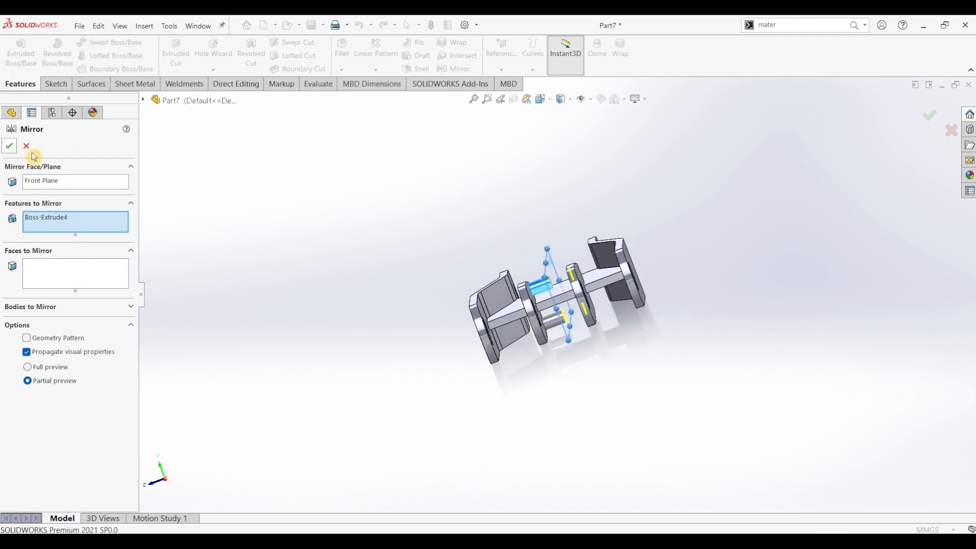
key("ctrl+7")
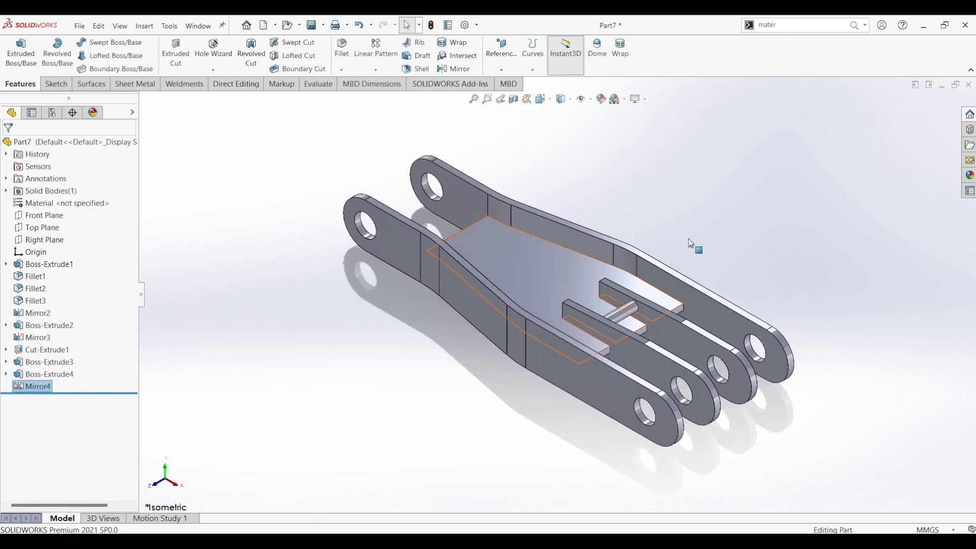
Apply the polished steel appearance from the Metal > Steel library to the part
left_click(970, 176)
left_click(880, 295)
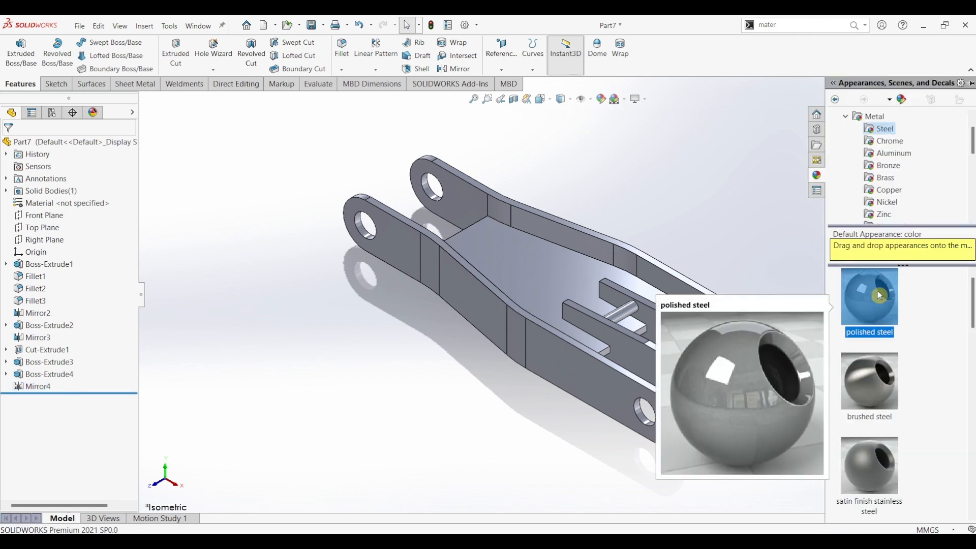
left_click_drag(727, 216, 696, 267)
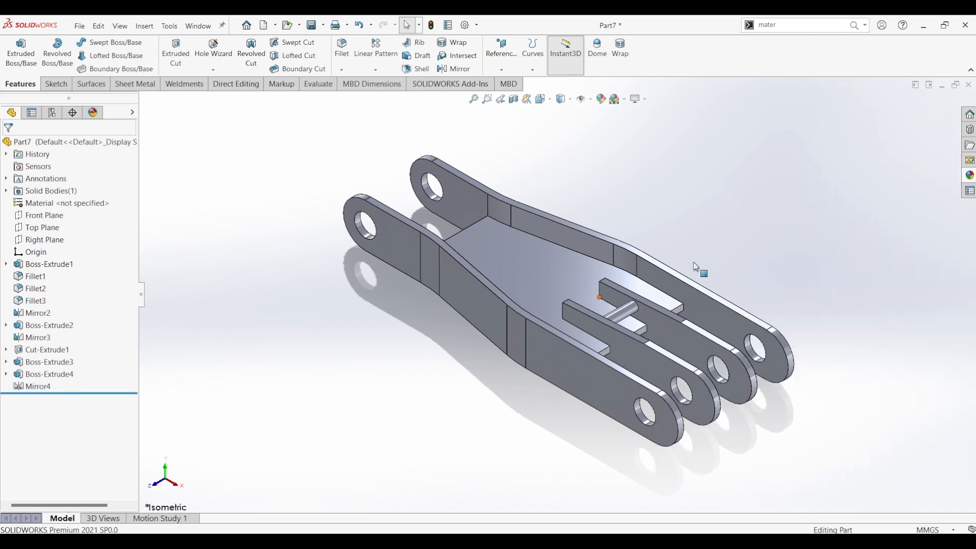
left_click(969, 176)
double_click(869, 297)
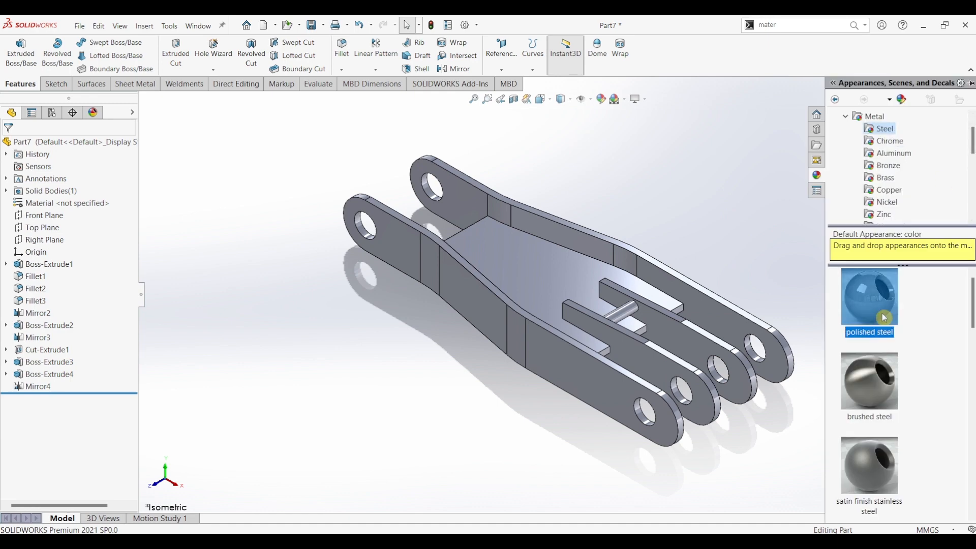